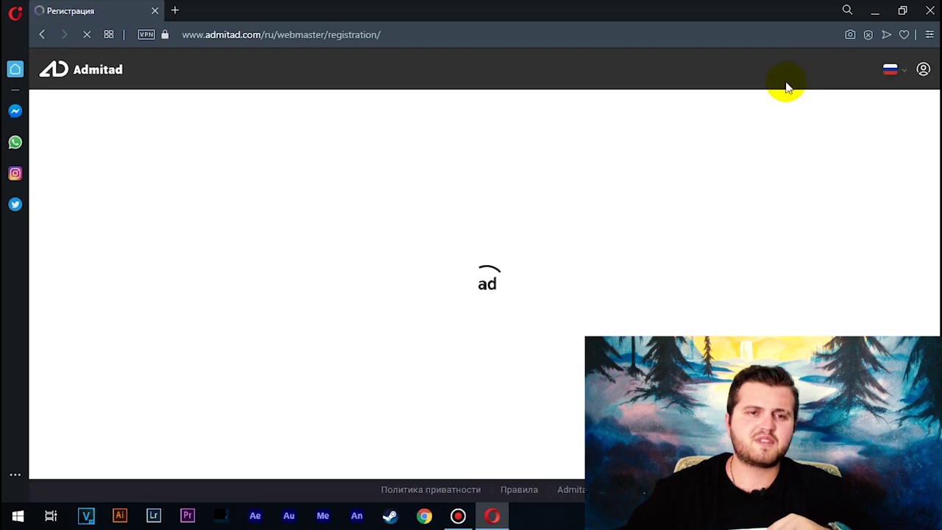
- Sign in to Admitad with the account login and password, completing the reCAPTCHA check
{"action": "left_click", "coordinate": [782, 69]}
{"action": "left_click", "coordinate": [463, 287]}
{"action": "left_click", "coordinate": [435, 335]}
{"action": "left_click", "coordinate": [435, 352]}
{"action": "type", "text": "••••"}
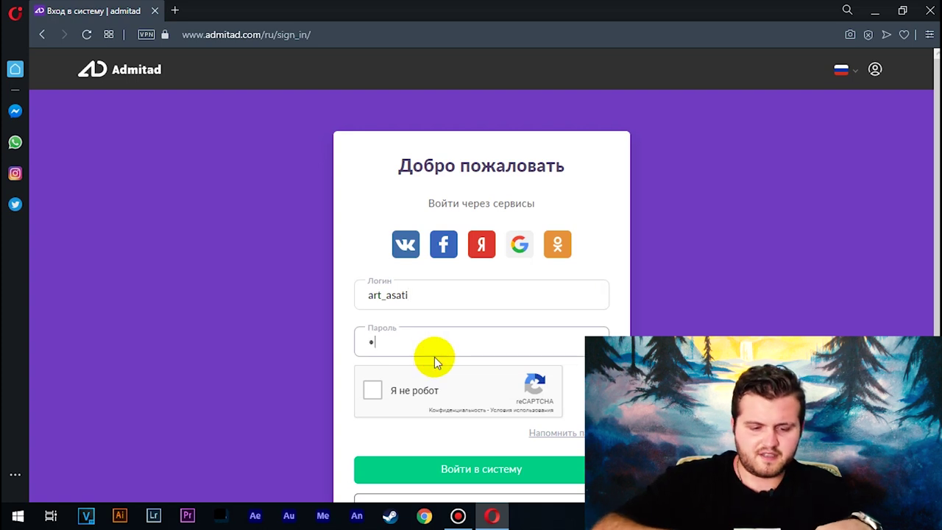
{"action": "type", "text": "•••••••••••••••"}
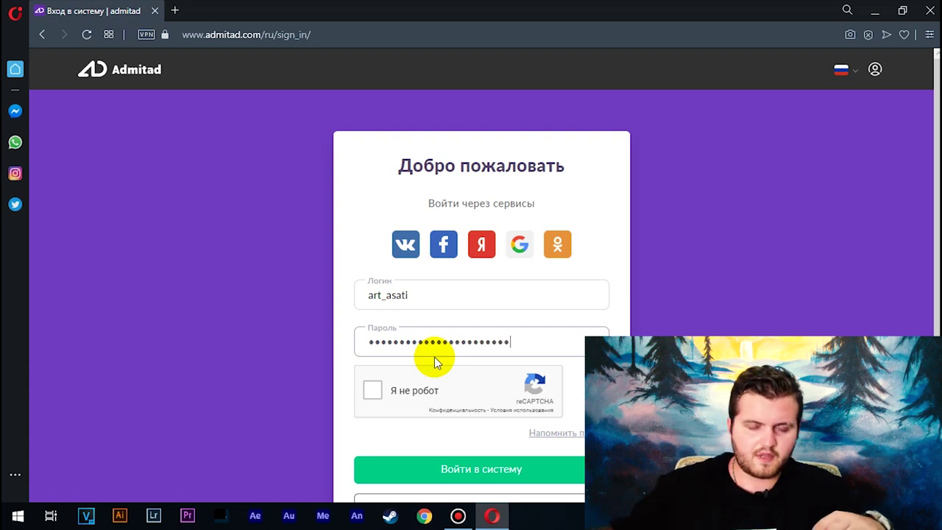
{"action": "left_click", "coordinate": [372, 390]}
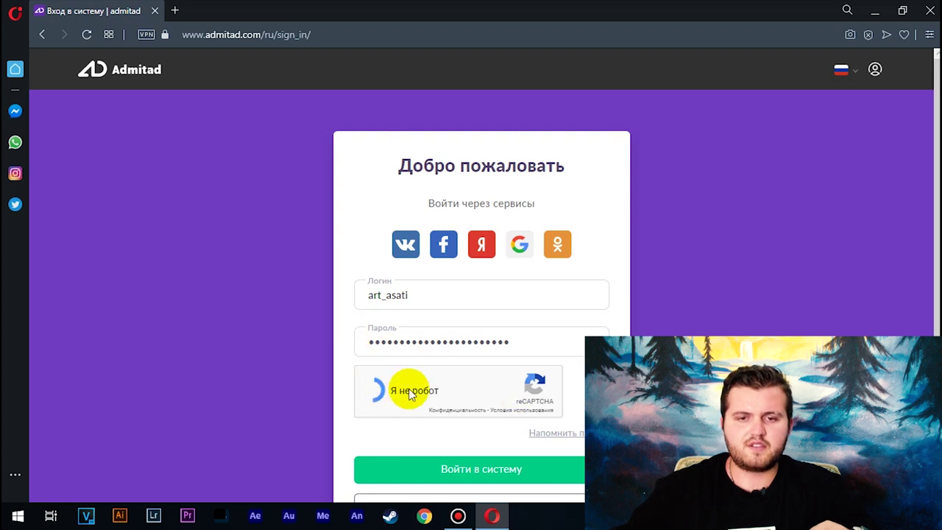
{"action": "scroll", "coordinate": [392, 388], "scroll_direction": "down", "scroll_amount": 1}
{"action": "left_click", "coordinate": [457, 405]}
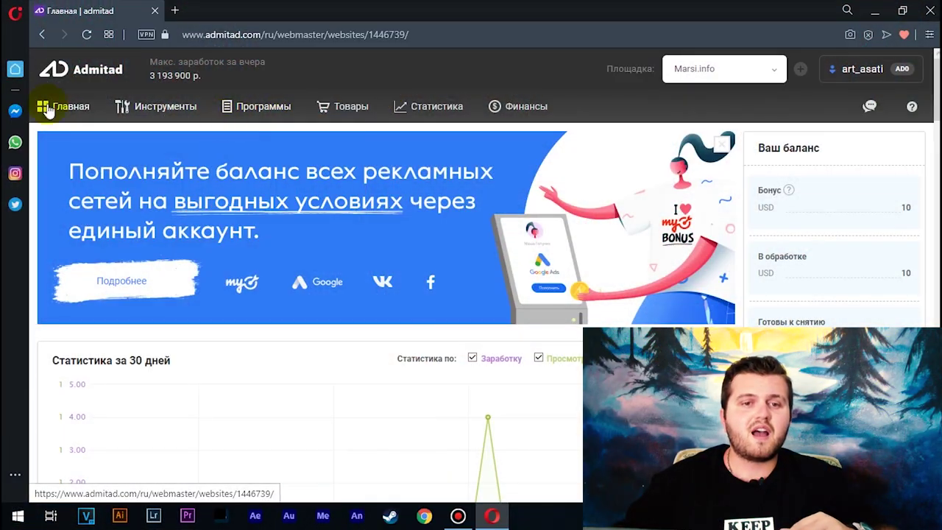
- Examine the Программы options and the list of platforms already in the account
{"action": "mouse_move", "coordinate": [261, 112]}
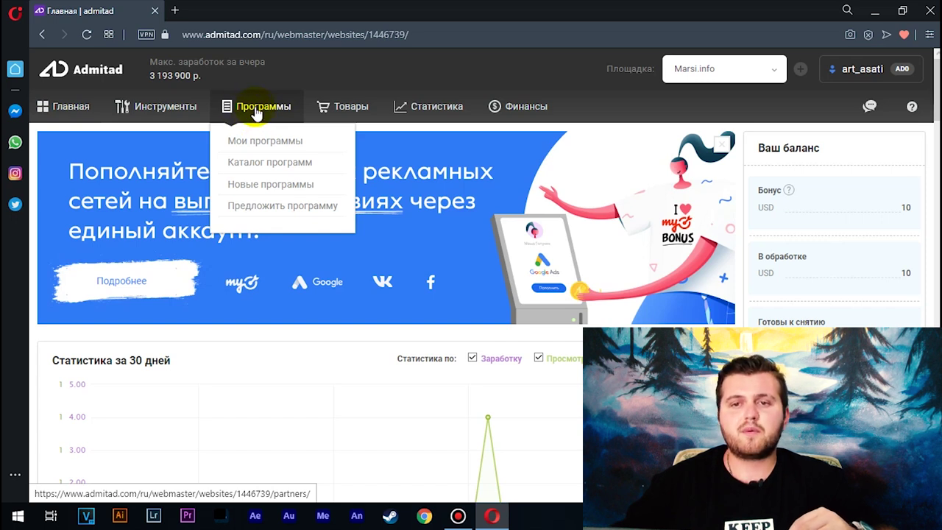
{"action": "left_click", "coordinate": [725, 74]}
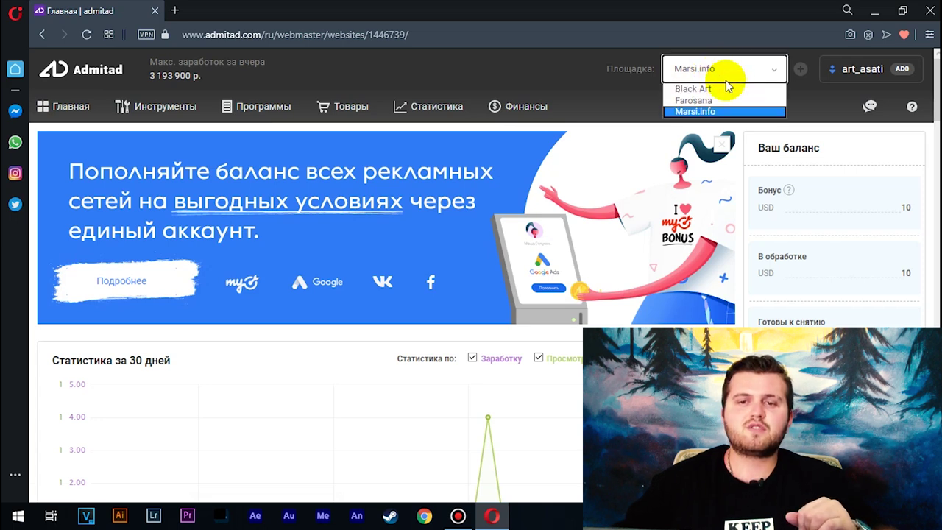
{"action": "left_click", "coordinate": [750, 68]}
{"action": "left_click", "coordinate": [760, 67]}
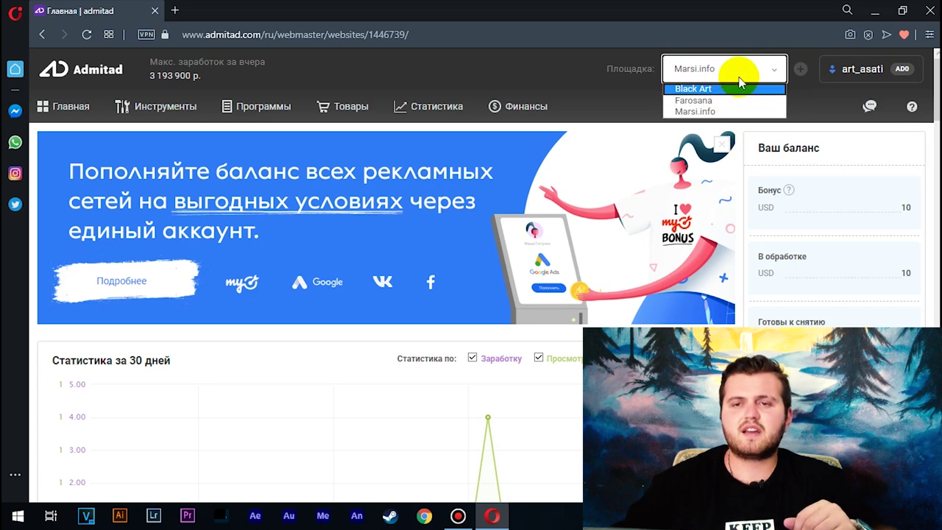
{"action": "left_click", "coordinate": [810, 102]}
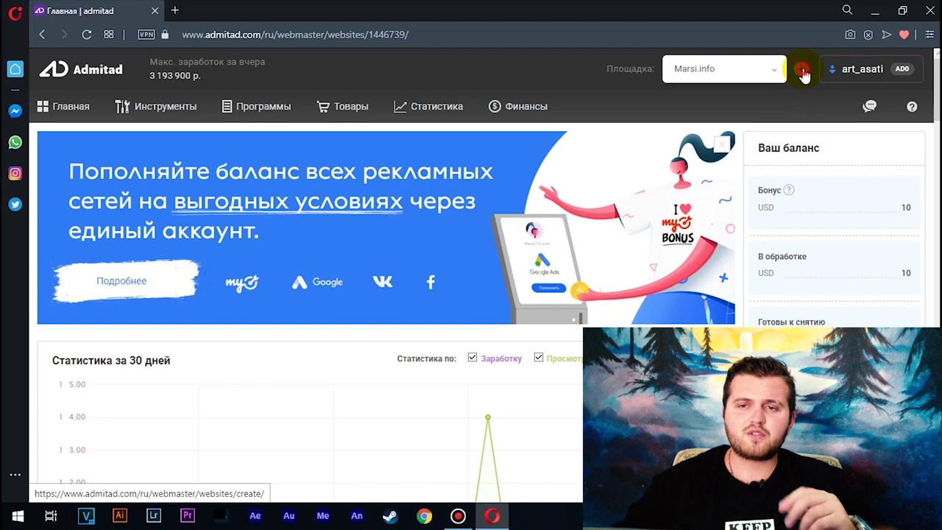
- Start adding a new platform and select Грузия as the country of interest
{"action": "left_click", "coordinate": [803, 71]}
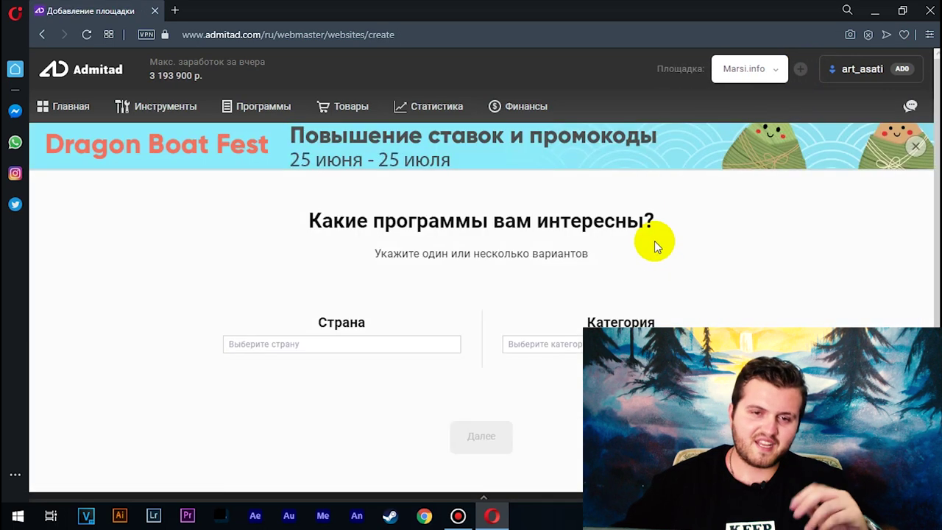
{"action": "scroll", "coordinate": [445, 280], "scroll_direction": "down", "scroll_amount": 1}
{"action": "left_click", "coordinate": [409, 336]}
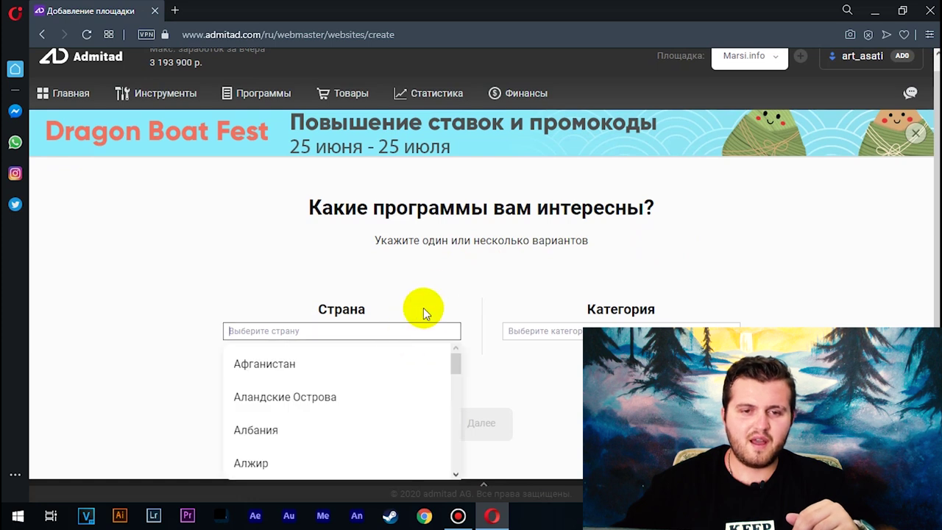
{"action": "left_click_drag", "start_coordinate": [457, 374], "coordinate": [458, 393]}
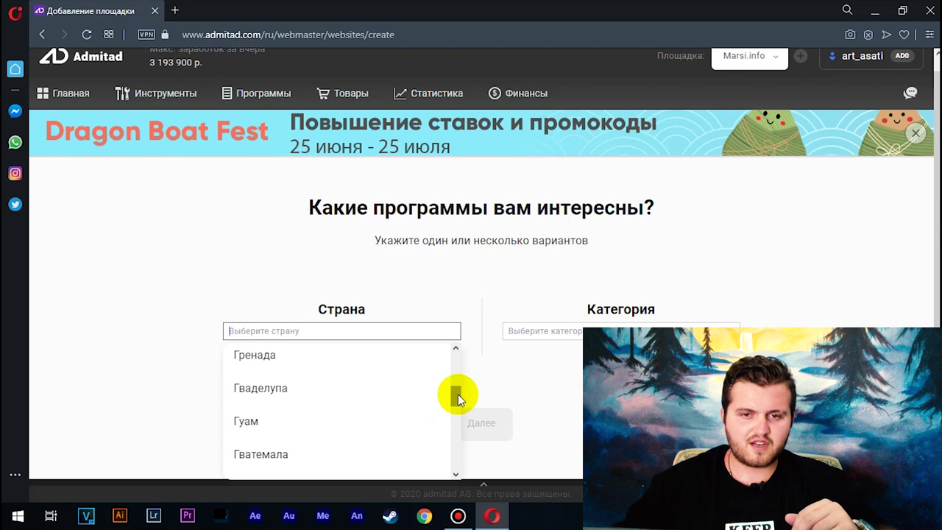
{"action": "left_click", "coordinate": [456, 350]}
{"action": "left_click", "coordinate": [455, 350]}
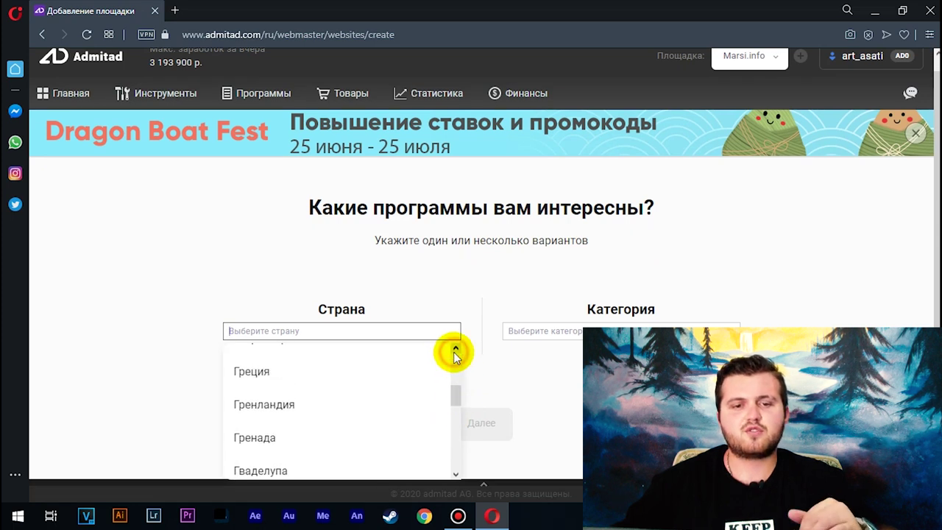
{"action": "left_click", "coordinate": [455, 352]}
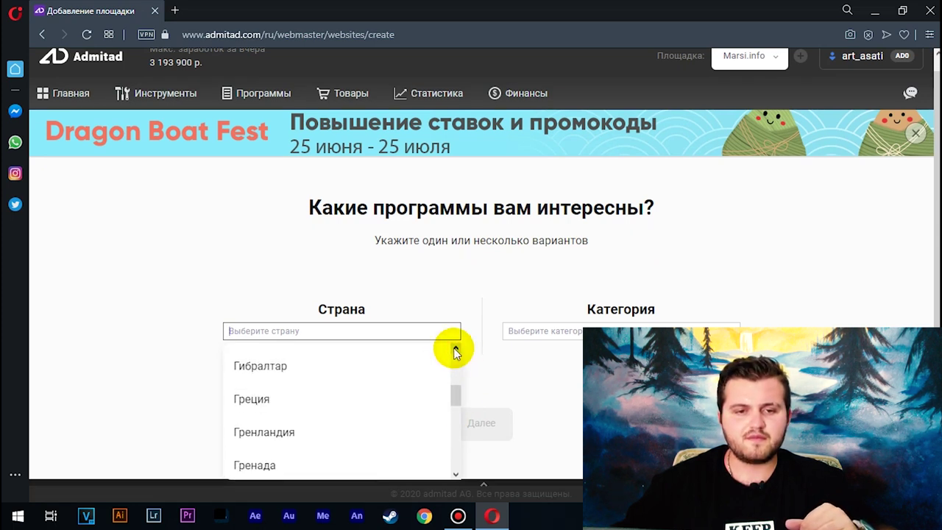
{"action": "left_click", "coordinate": [455, 350]}
{"action": "left_click", "coordinate": [456, 350]}
{"action": "left_click", "coordinate": [455, 350]}
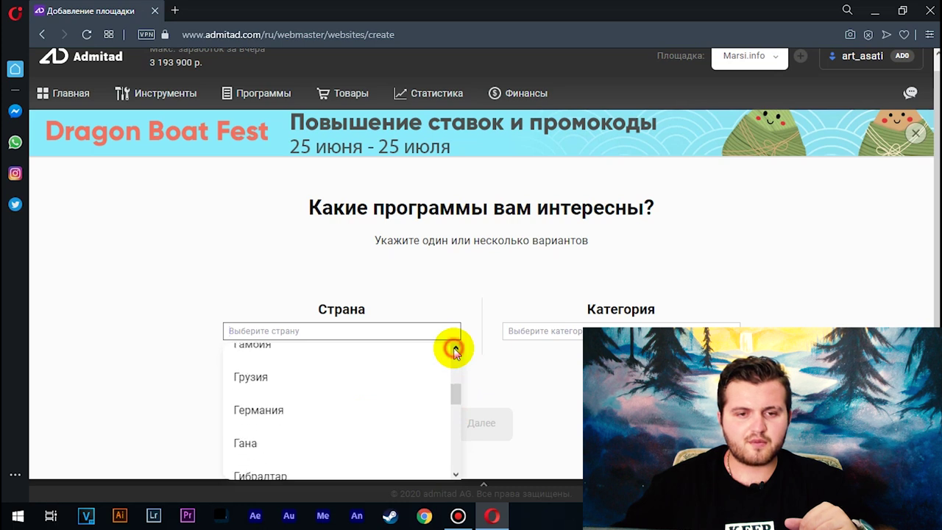
{"action": "left_click", "coordinate": [340, 382]}
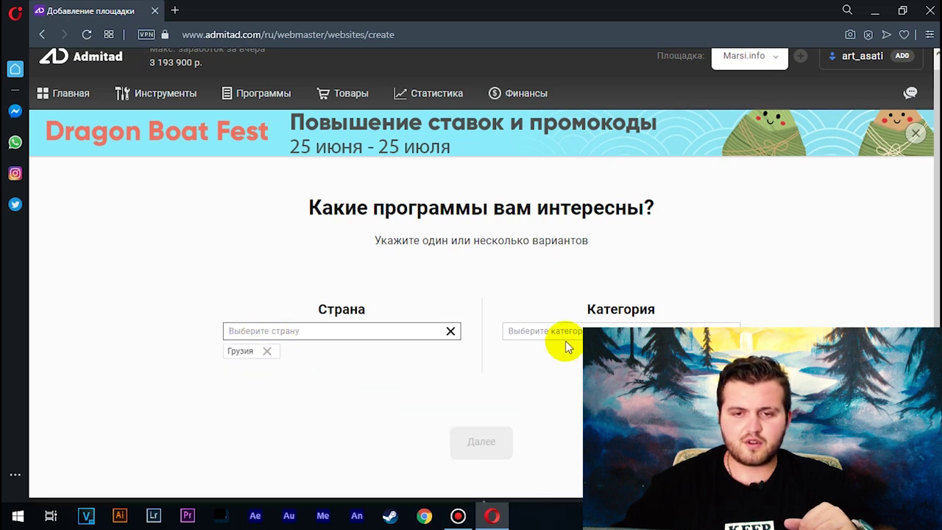
- Look through the available program categories, trying out Онлайн-игры and removing it again
{"action": "left_click", "coordinate": [585, 331]}
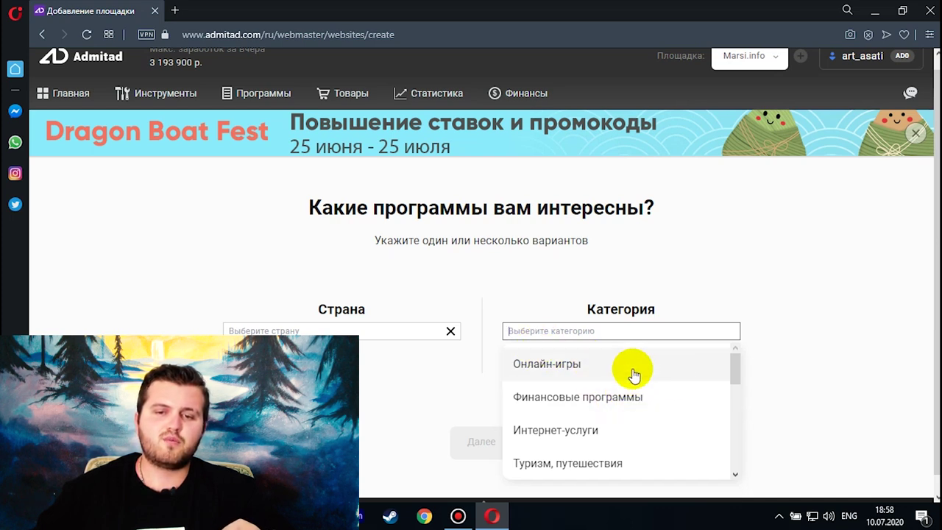
{"action": "scroll", "coordinate": [625, 375], "scroll_direction": "down", "scroll_amount": 1}
{"action": "scroll", "coordinate": [614, 387], "scroll_direction": "up", "scroll_amount": 1}
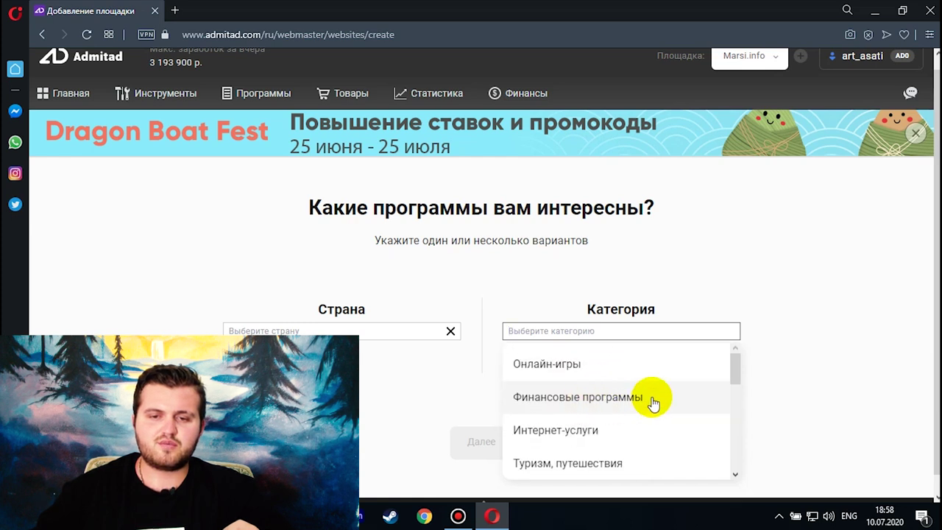
{"action": "scroll", "coordinate": [637, 397], "scroll_direction": "down", "scroll_amount": 2}
{"action": "scroll", "coordinate": [603, 393], "scroll_direction": "up", "scroll_amount": 1}
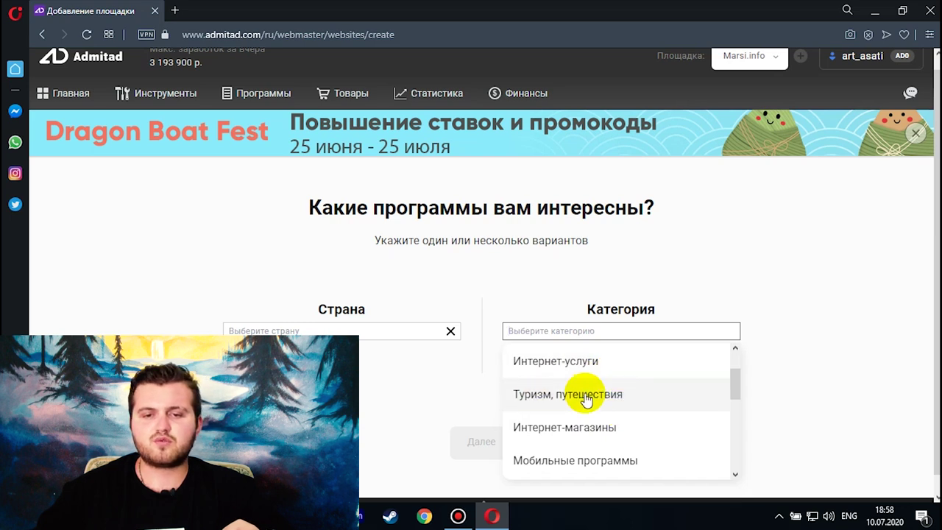
{"action": "scroll", "coordinate": [626, 400], "scroll_direction": "down", "scroll_amount": 1}
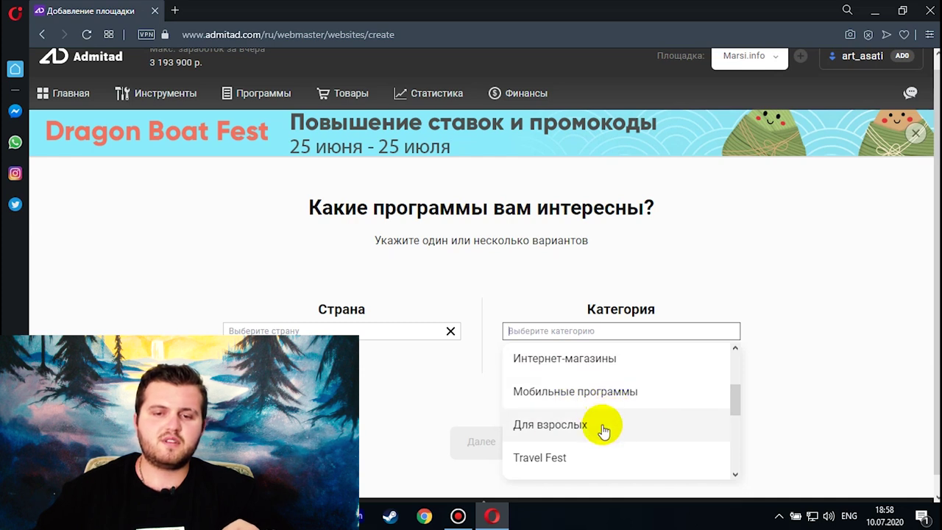
{"action": "scroll", "coordinate": [604, 430], "scroll_direction": "down", "scroll_amount": 2}
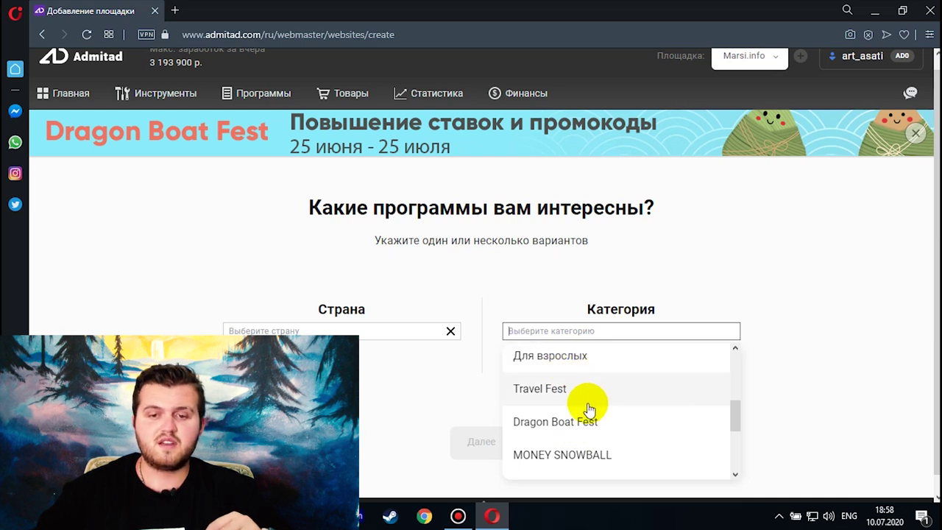
{"action": "scroll", "coordinate": [593, 411], "scroll_direction": "down", "scroll_amount": 3}
{"action": "scroll", "coordinate": [626, 398], "scroll_direction": "up", "scroll_amount": 10}
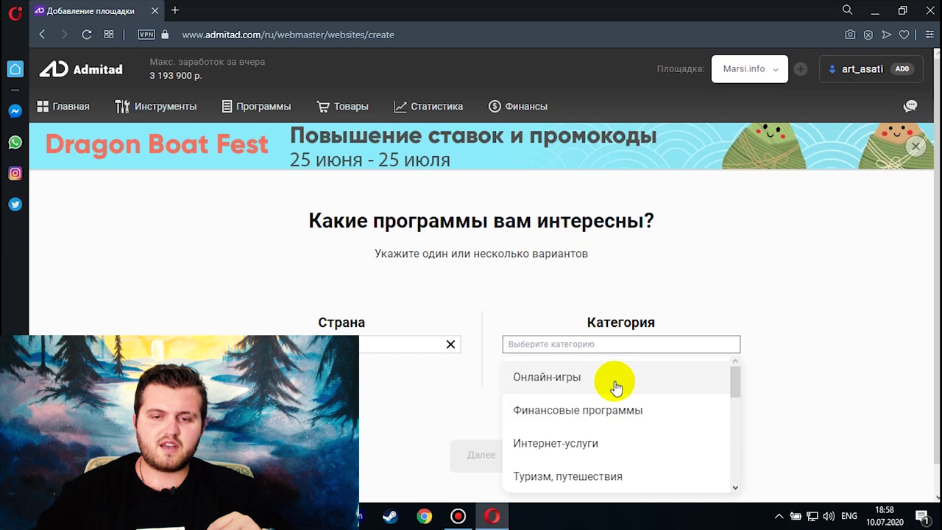
{"action": "left_click", "coordinate": [624, 384]}
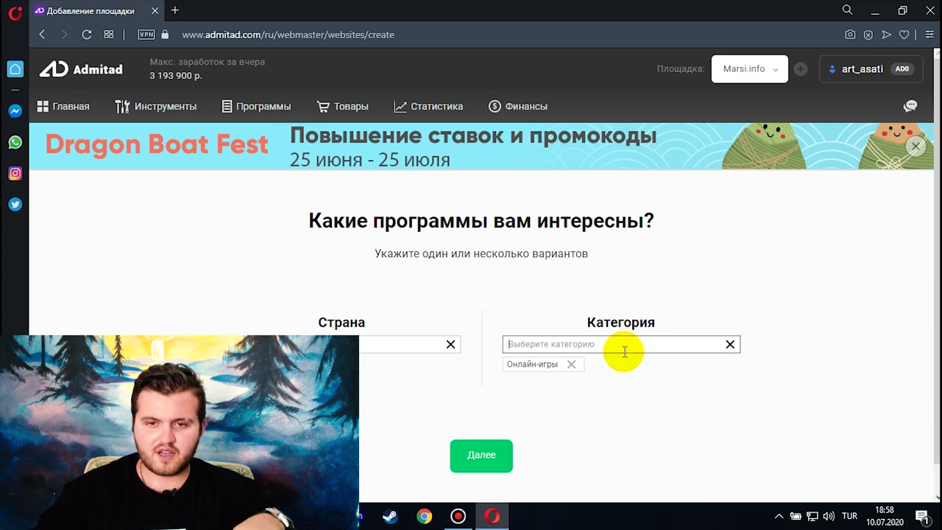
{"action": "left_click", "coordinate": [571, 364]}
- Add the categories Интернет-магазины, Мобильные программы and Онлайн-игры, and continue to the next stage
{"action": "left_click", "coordinate": [599, 351]}
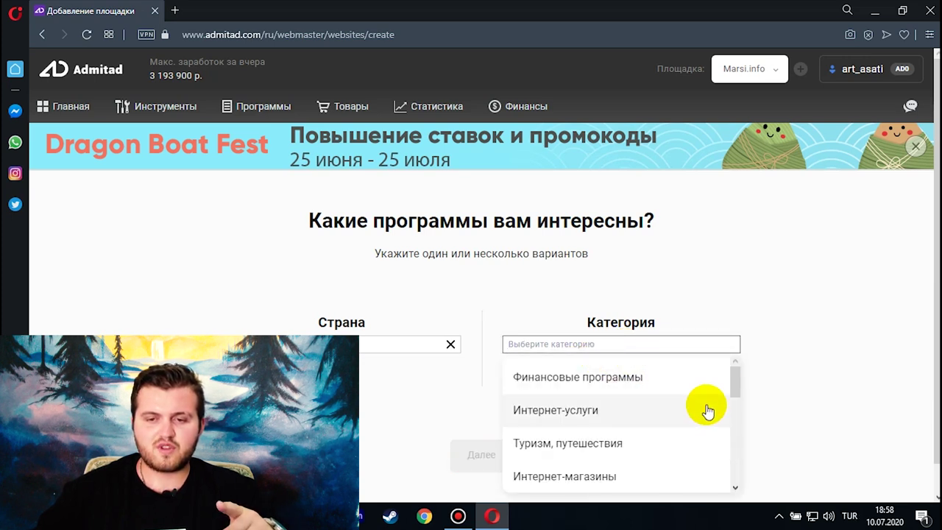
{"action": "mouse_move", "coordinate": [735, 385]}
{"action": "left_mouse_down"}
{"action": "mouse_move", "coordinate": [740, 412]}
{"action": "mouse_move", "coordinate": [736, 383]}
{"action": "left_mouse_up"}
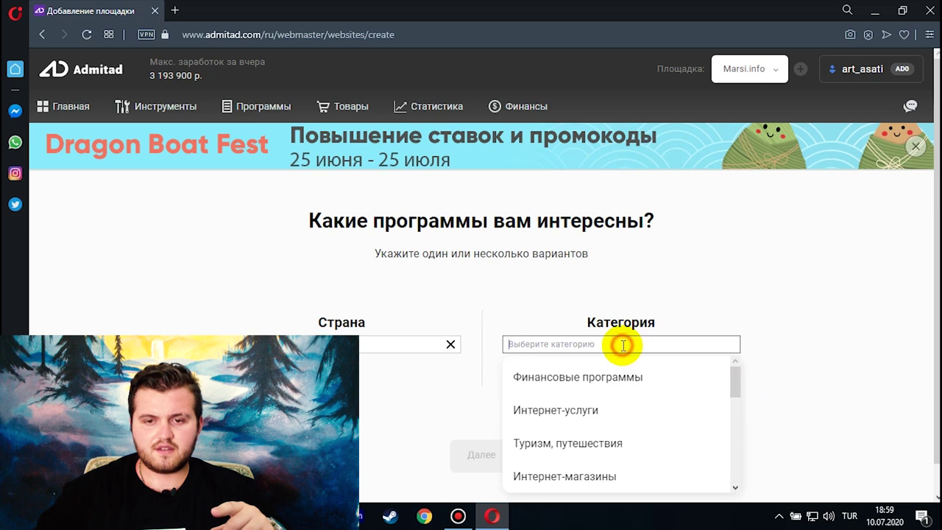
{"action": "left_click", "coordinate": [621, 476]}
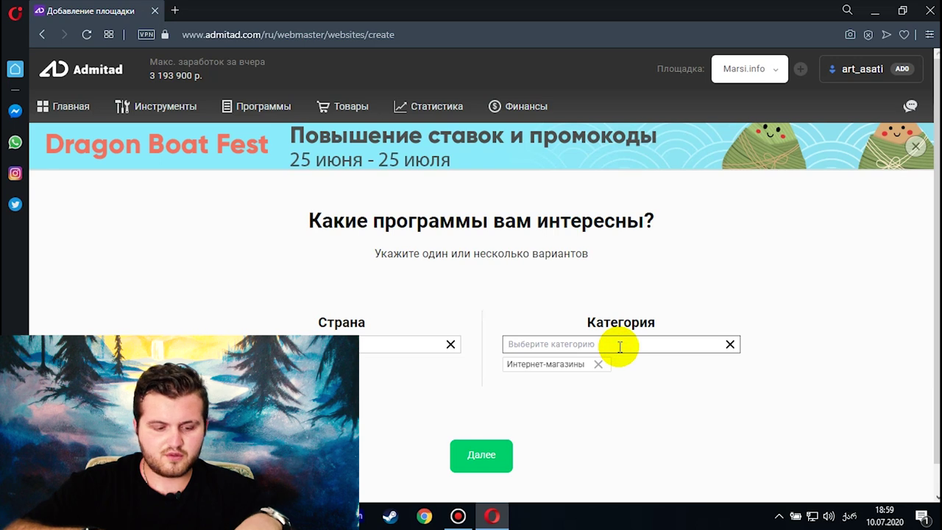
{"action": "type", "text": "мо"}
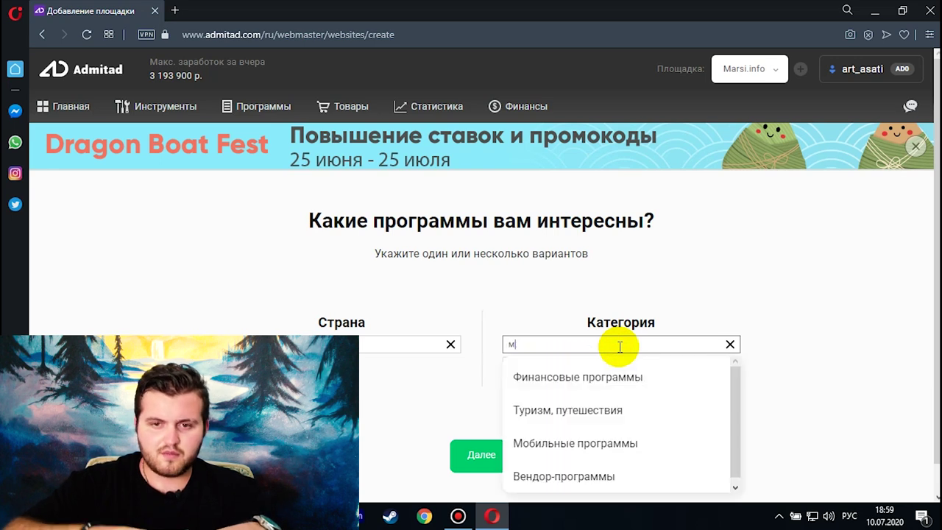
{"action": "left_click", "coordinate": [629, 372]}
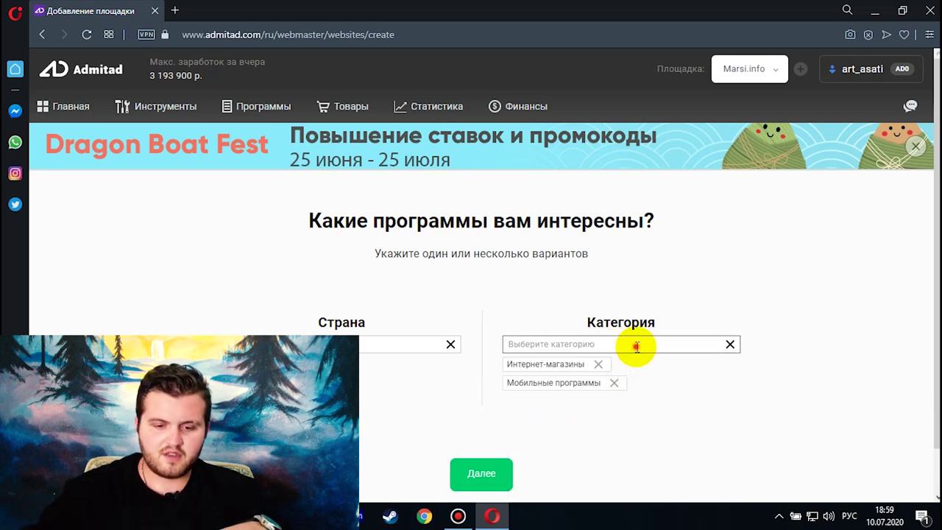
{"action": "type", "text": "он"}
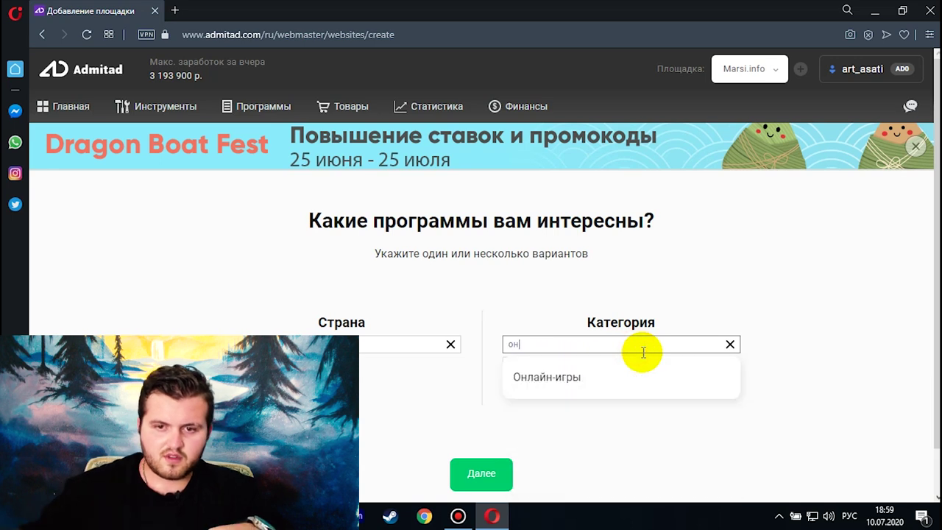
{"action": "left_click", "coordinate": [648, 385]}
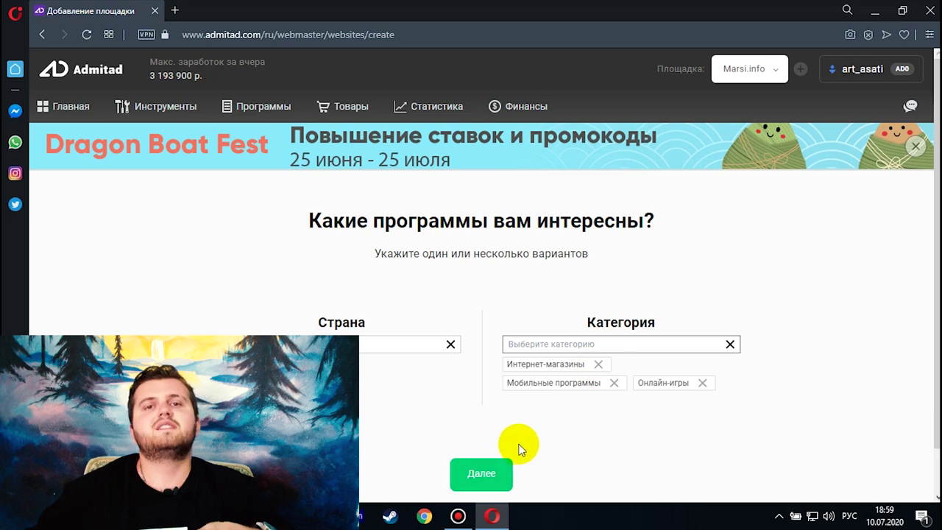
{"action": "left_click", "coordinate": [482, 475]}
- Choose Социальная сеть as the place to earn, specify YouTube as the network, and proceed to the details
{"action": "scroll", "coordinate": [399, 424], "scroll_direction": "down", "scroll_amount": 1}
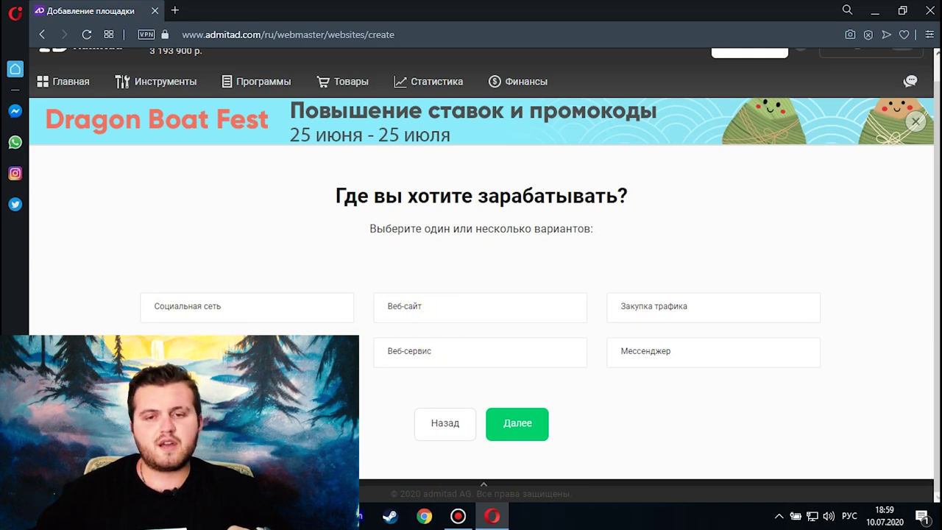
{"action": "left_click", "coordinate": [228, 307]}
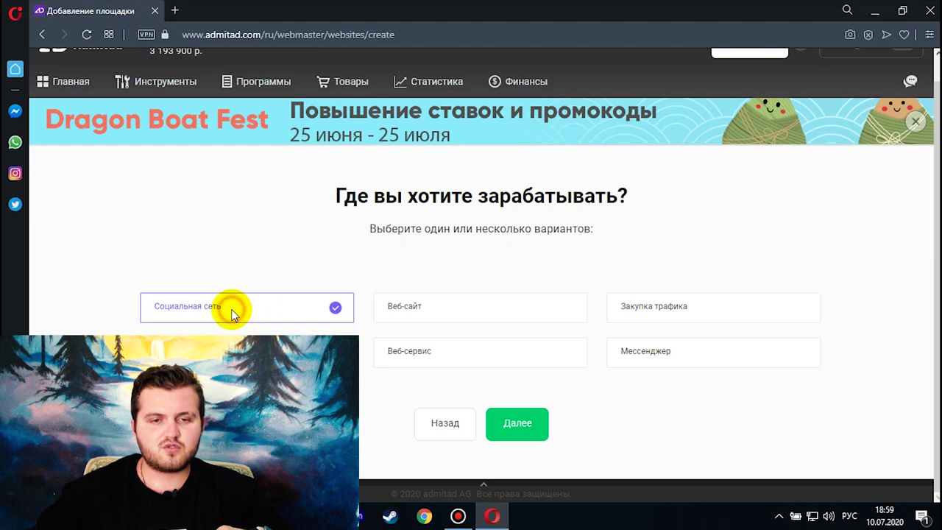
{"action": "left_click", "coordinate": [516, 430]}
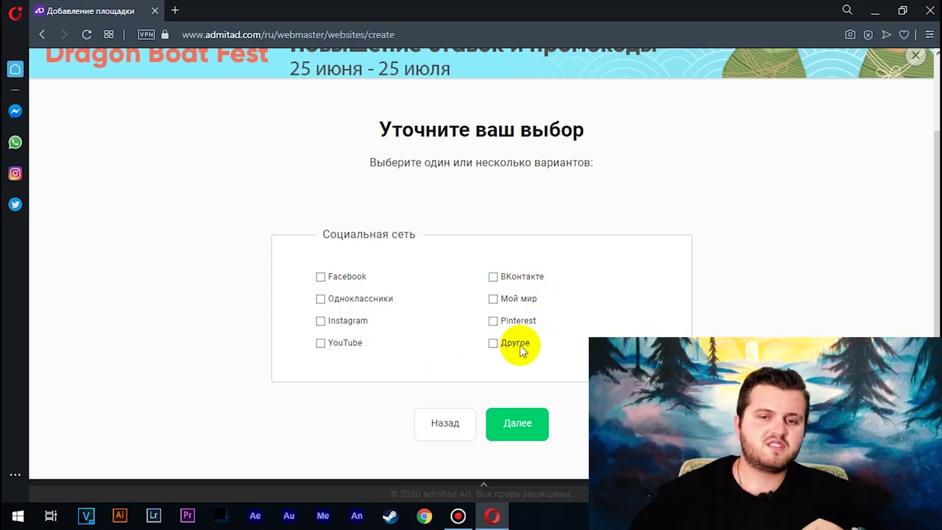
{"action": "left_click", "coordinate": [520, 404]}
- Enter BNELI as the YouTube profile name and open YouTube in a new browser tab
{"action": "left_click", "coordinate": [379, 333]}
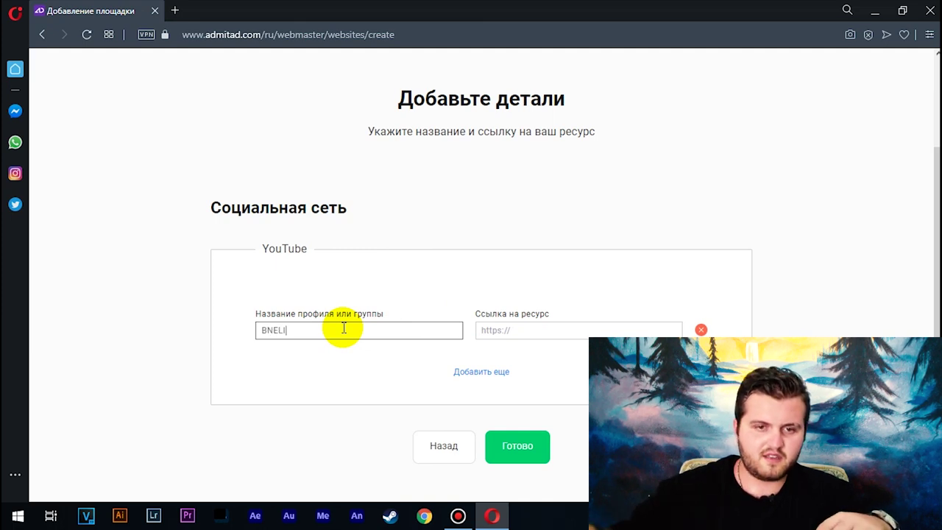
{"action": "left_click", "coordinate": [175, 10]}
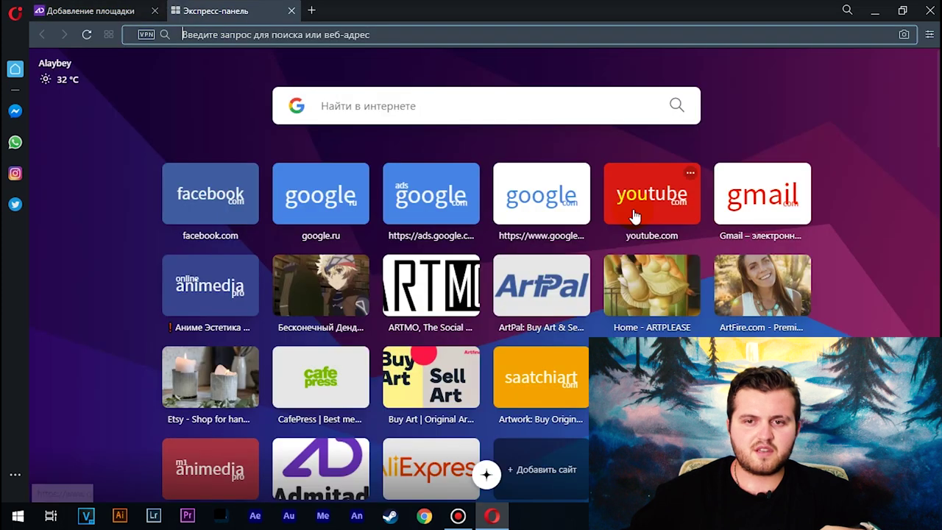
{"action": "left_click", "coordinate": [650, 203]}
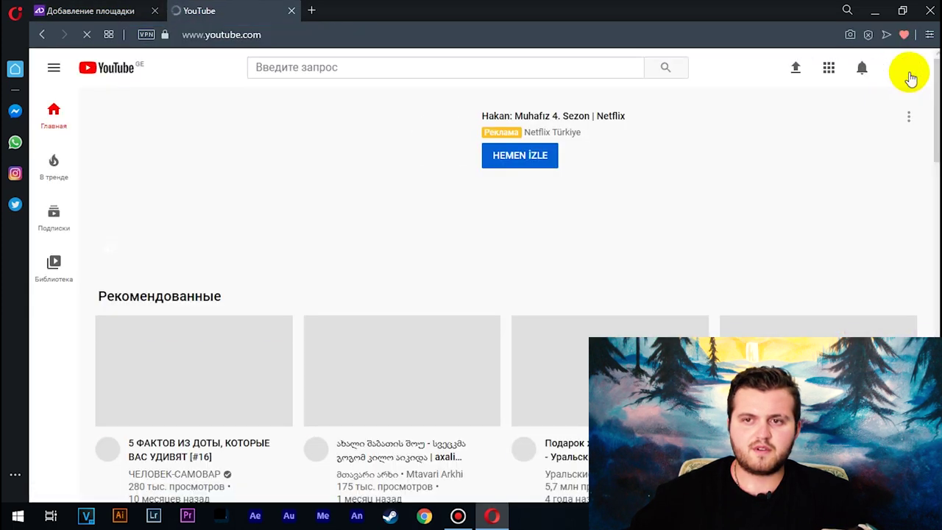
- Open the account's own YouTube channel page and copy its web address
{"action": "left_click", "coordinate": [902, 68]}
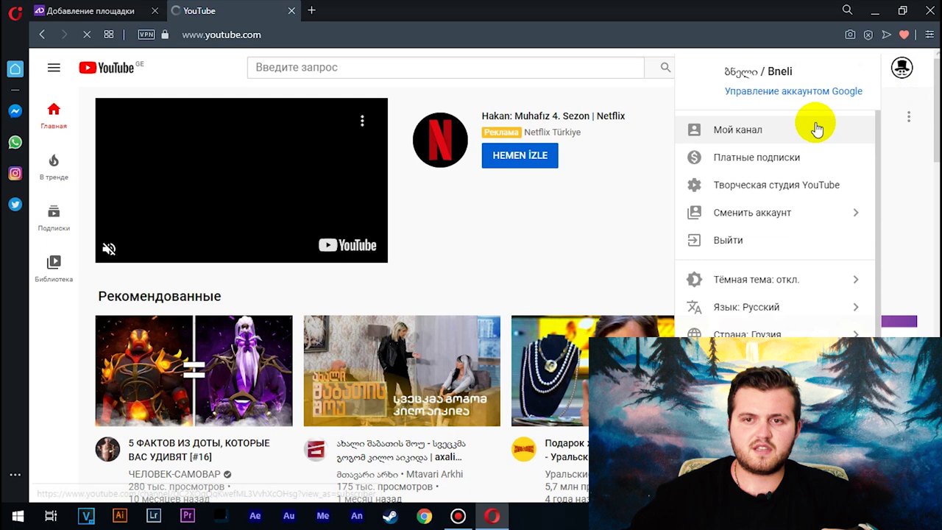
{"action": "left_click", "coordinate": [801, 129]}
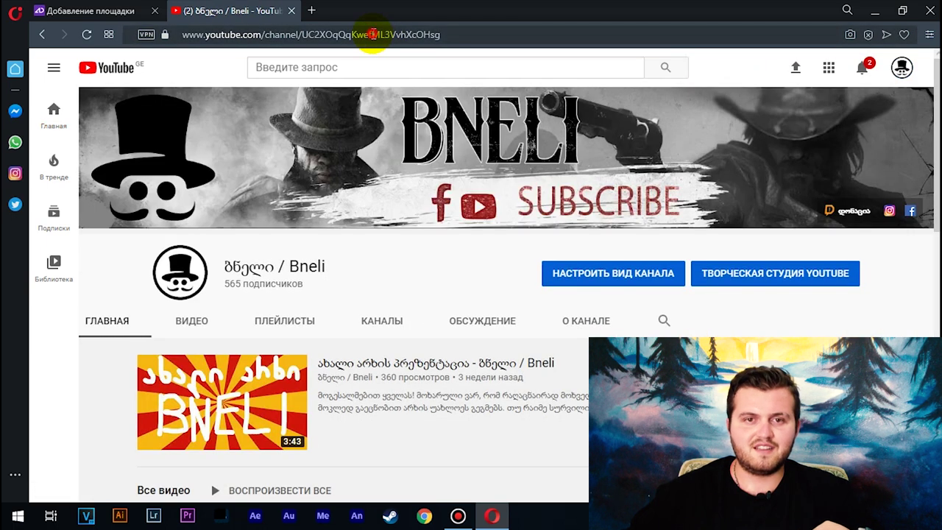
{"action": "left_click", "coordinate": [373, 35]}
{"action": "right_click", "coordinate": [374, 35]}
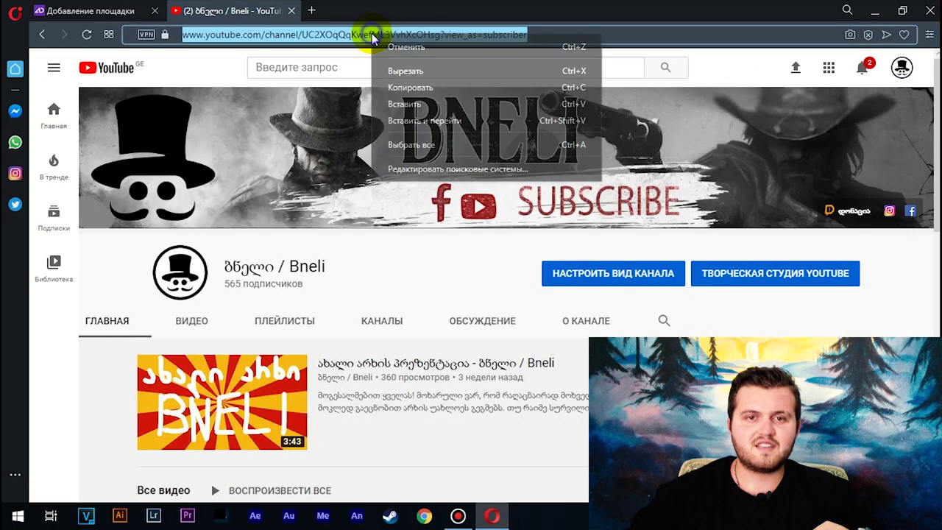
{"action": "left_click", "coordinate": [434, 85]}
- Return to the Admitad form, paste the channel address as the resource link, and finish adding the platform
{"action": "left_click", "coordinate": [108, 9]}
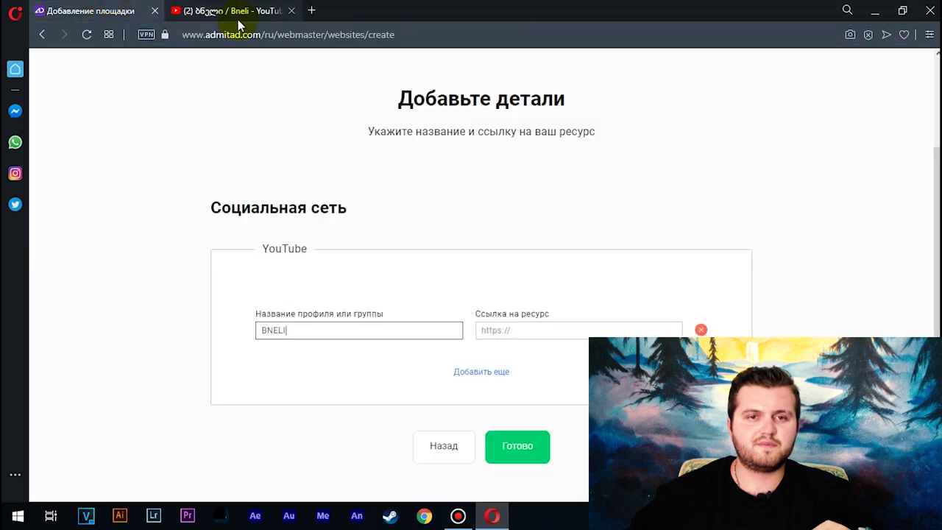
{"action": "left_click", "coordinate": [541, 328]}
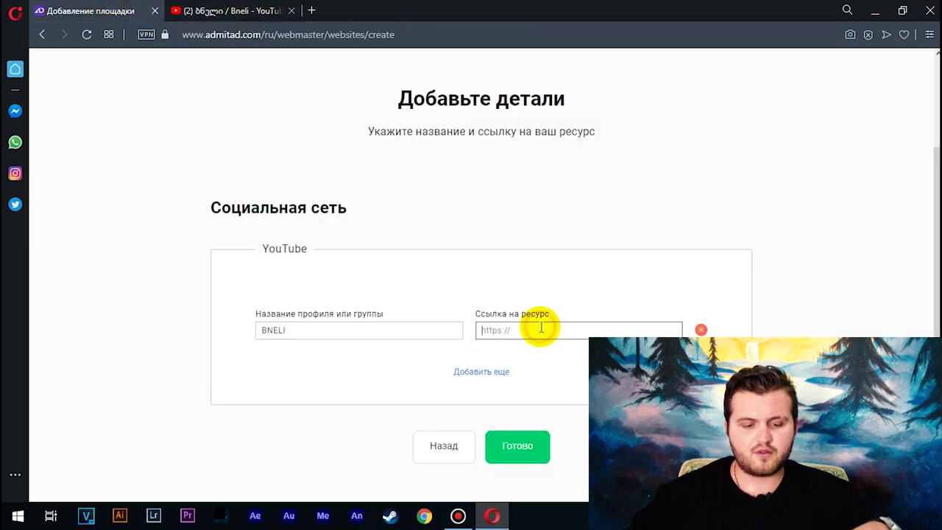
{"action": "key", "text": "ctrl+v"}
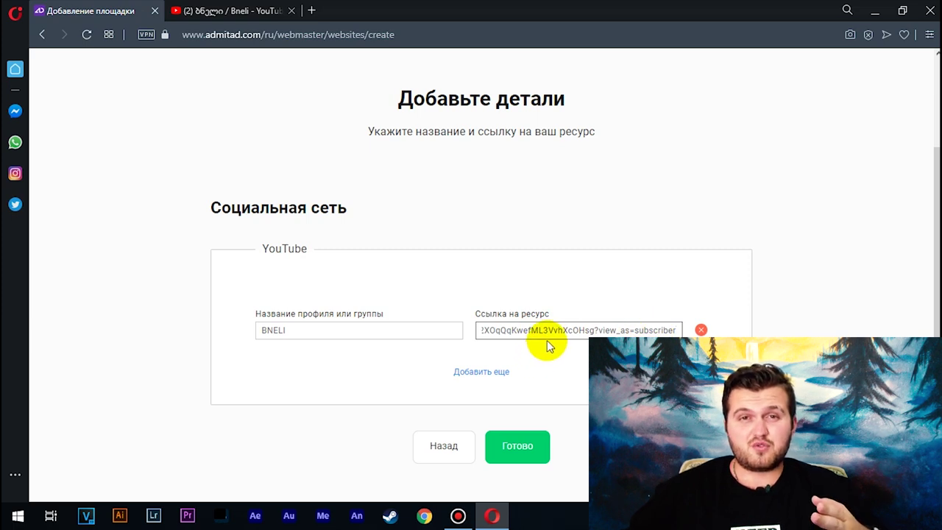
{"action": "scroll", "coordinate": [563, 443], "scroll_direction": "down", "scroll_amount": 1}
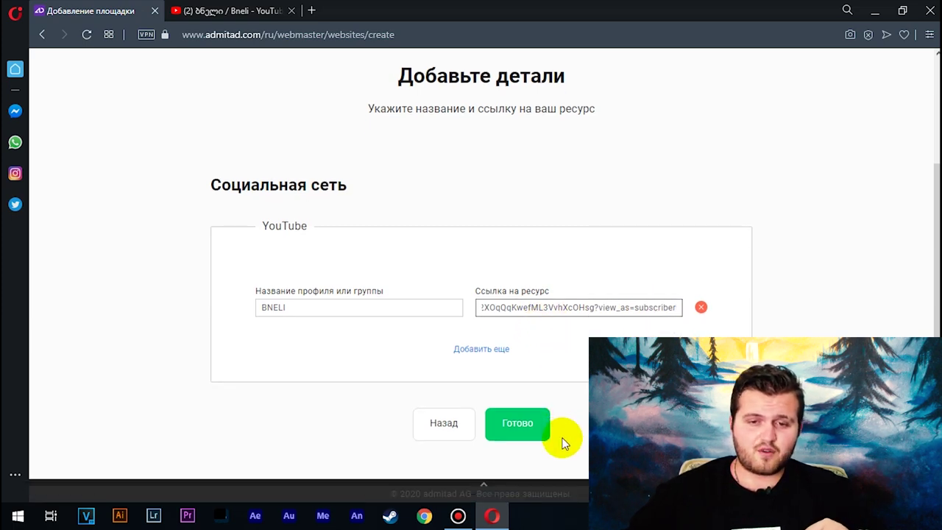
{"action": "left_click", "coordinate": [533, 426]}
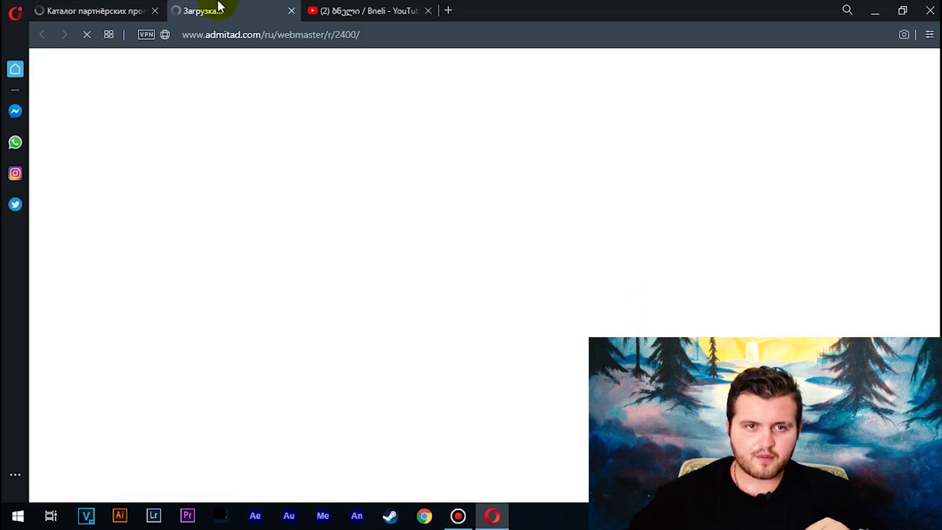
- Check BNELI in the platform list of the program catalog and close the duplicate catalog tab
{"action": "left_click", "coordinate": [127, 10]}
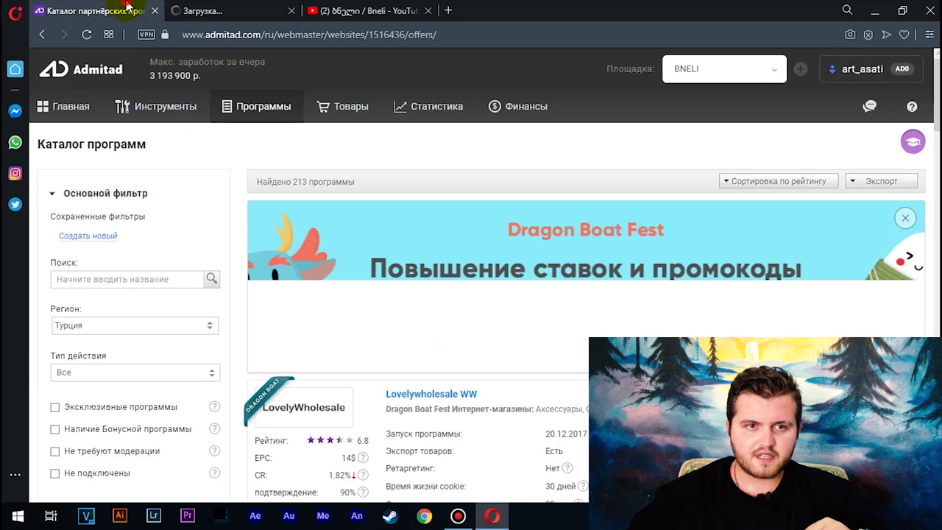
{"action": "left_click", "coordinate": [764, 79]}
{"action": "left_click", "coordinate": [720, 126]}
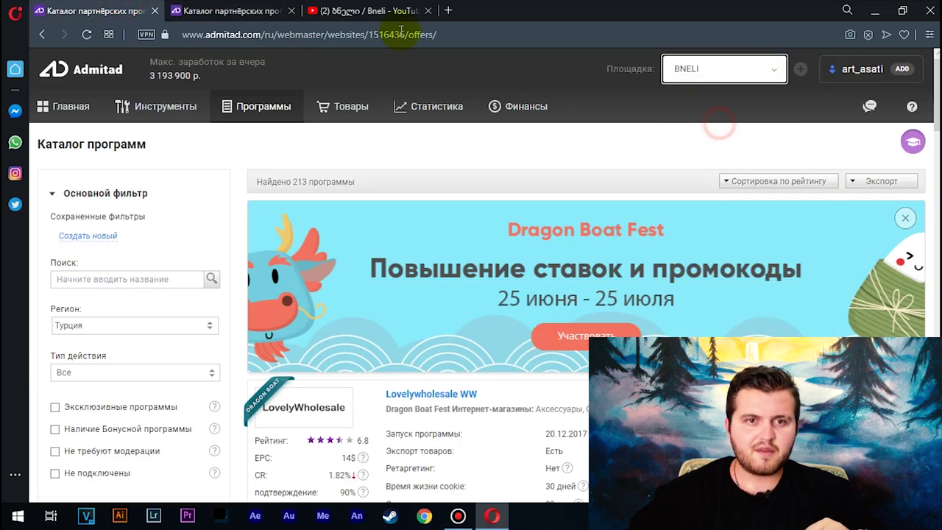
{"action": "left_click", "coordinate": [228, 10]}
{"action": "left_click", "coordinate": [292, 11]}
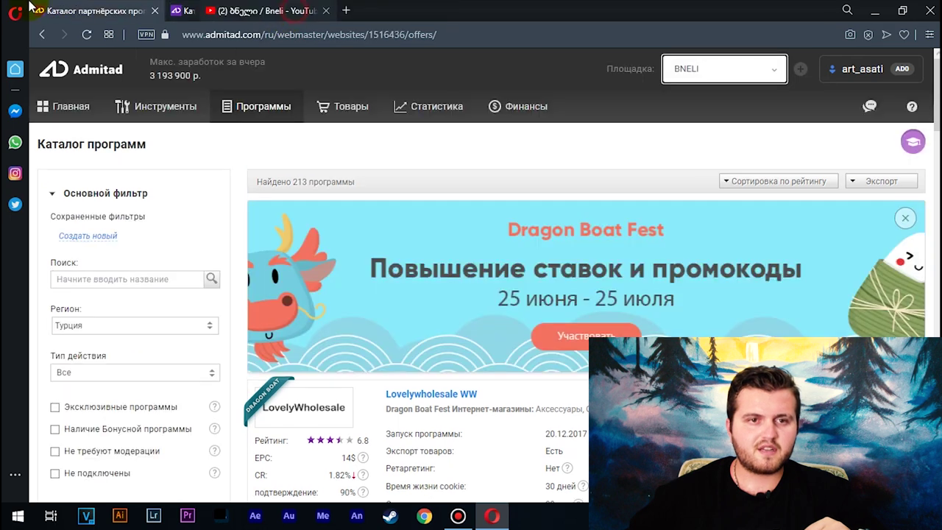
- Switch the active platform to Marsi.info and open its program catalog
{"action": "left_click", "coordinate": [741, 65]}
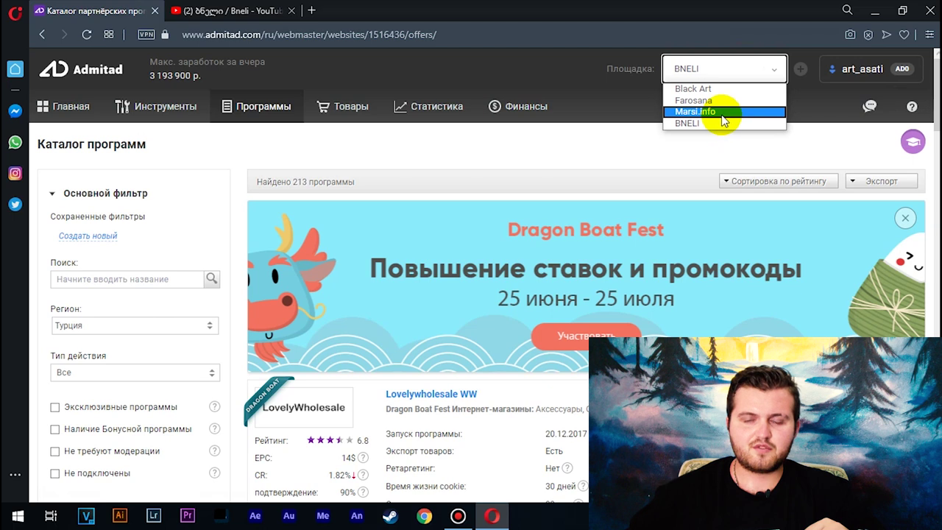
{"action": "left_click", "coordinate": [722, 115]}
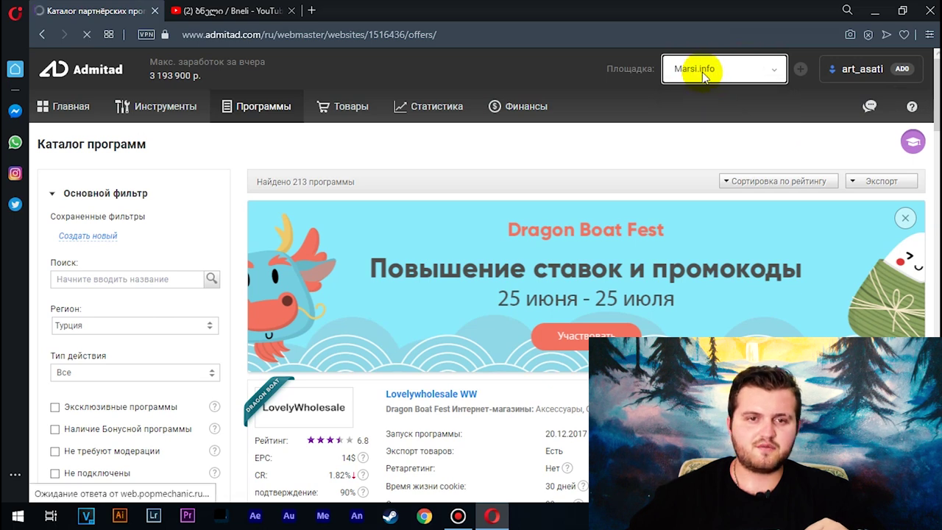
{"action": "mouse_move", "coordinate": [282, 114]}
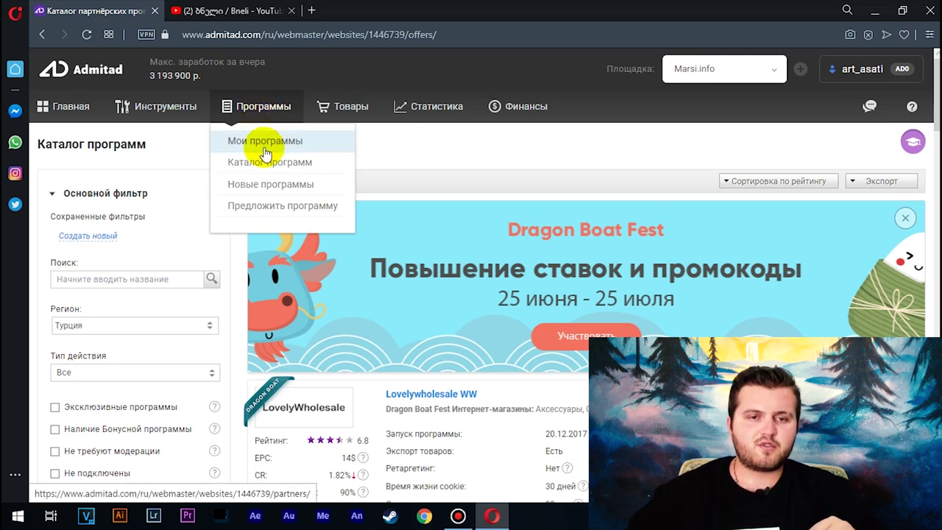
{"action": "left_click", "coordinate": [316, 169]}
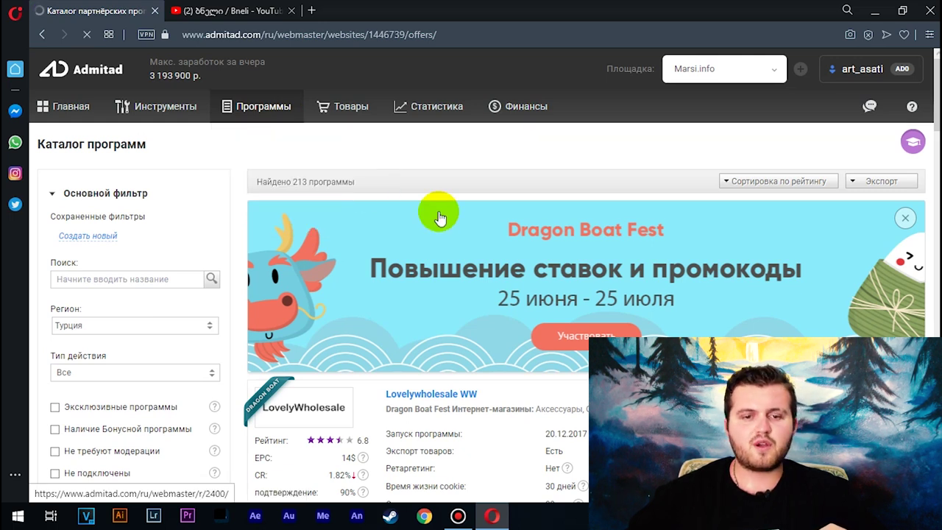
- Filter the program catalog by the region Грузия
{"action": "scroll", "coordinate": [439, 216], "scroll_direction": "down", "scroll_amount": 1}
{"action": "scroll", "coordinate": [433, 216], "scroll_direction": "down", "scroll_amount": 1}
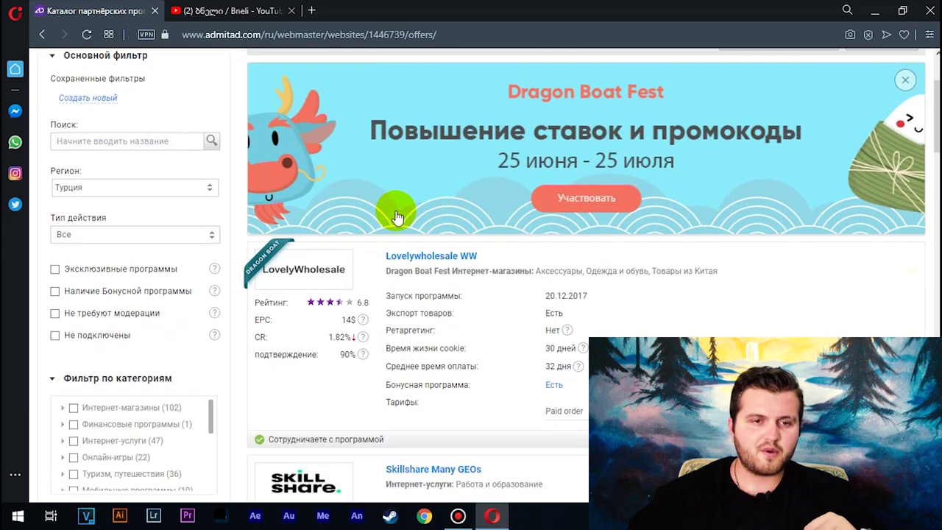
{"action": "left_click", "coordinate": [151, 188]}
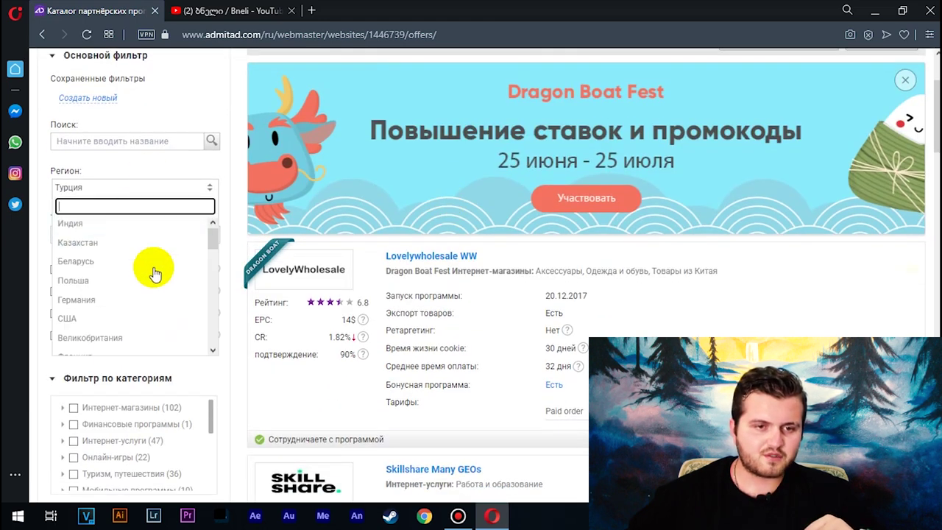
{"action": "scroll", "coordinate": [151, 284], "scroll_direction": "down", "scroll_amount": 5}
{"action": "scroll", "coordinate": [135, 295], "scroll_direction": "down", "scroll_amount": 5}
{"action": "left_click", "coordinate": [101, 268]}
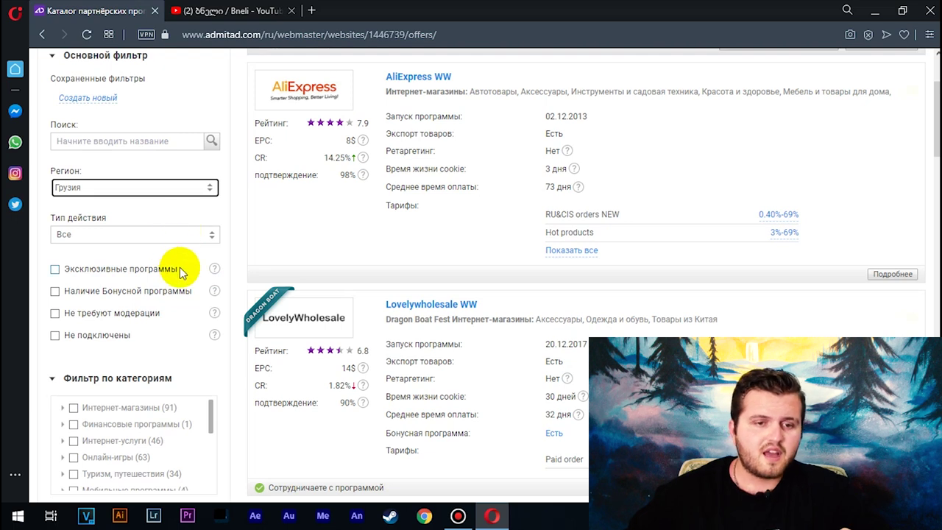
- Look through the catalog's filters for moderation, categories, traffic types and tools
{"action": "scroll", "coordinate": [180, 267], "scroll_direction": "down", "scroll_amount": 1}
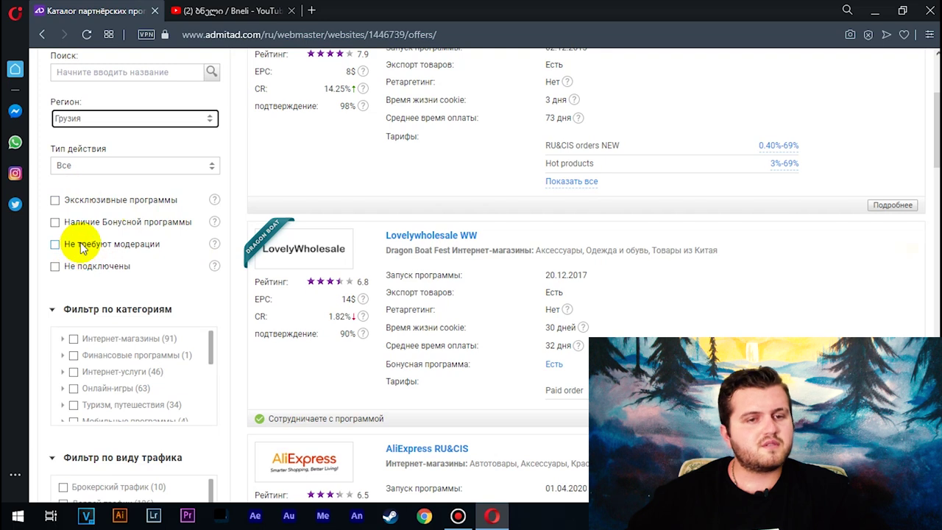
{"action": "scroll", "coordinate": [147, 243], "scroll_direction": "down", "scroll_amount": 1}
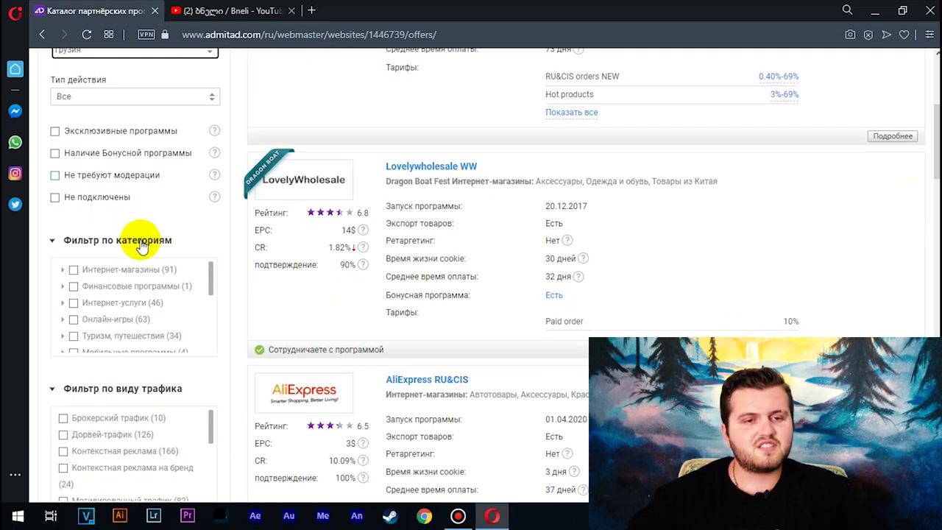
{"action": "scroll", "coordinate": [133, 220], "scroll_direction": "down", "scroll_amount": 1}
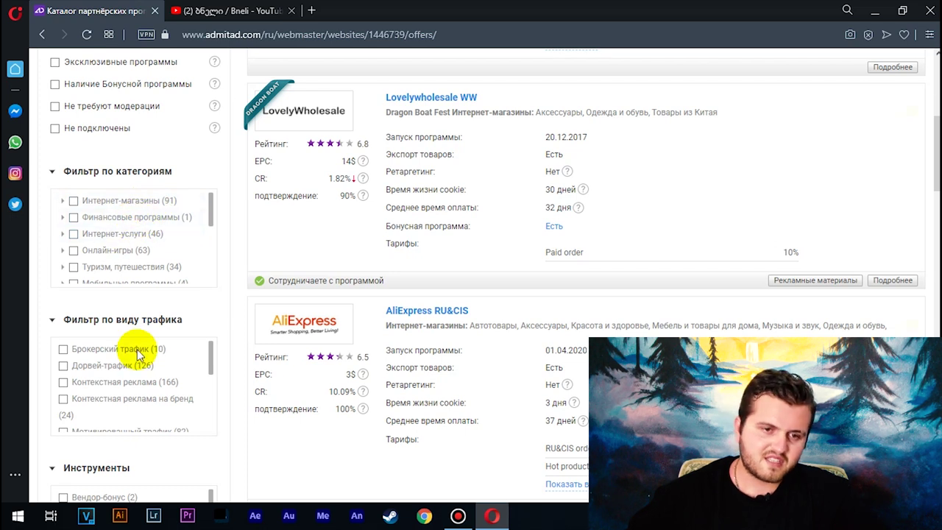
{"action": "scroll", "coordinate": [140, 357], "scroll_direction": "down", "scroll_amount": 2}
{"action": "scroll", "coordinate": [238, 388], "scroll_direction": "down", "scroll_amount": 3}
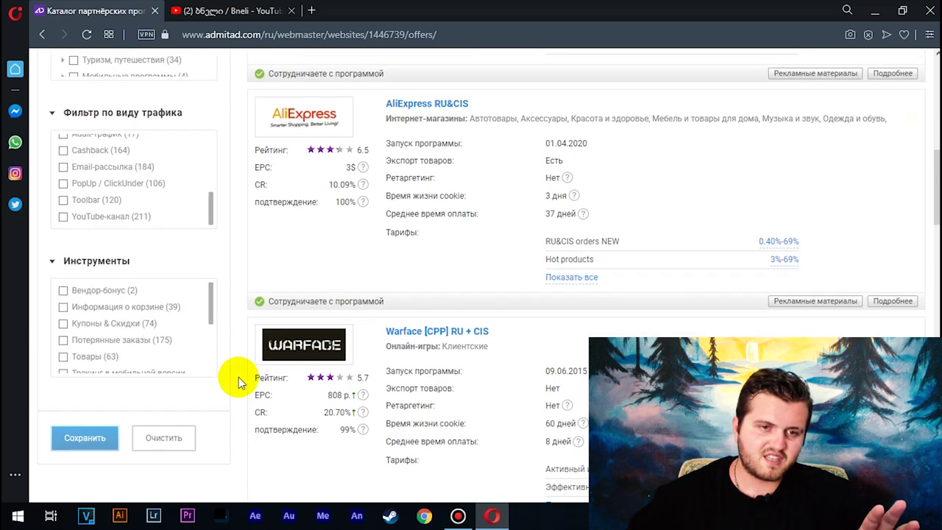
{"action": "scroll", "coordinate": [248, 294], "scroll_direction": "up", "scroll_amount": 4}
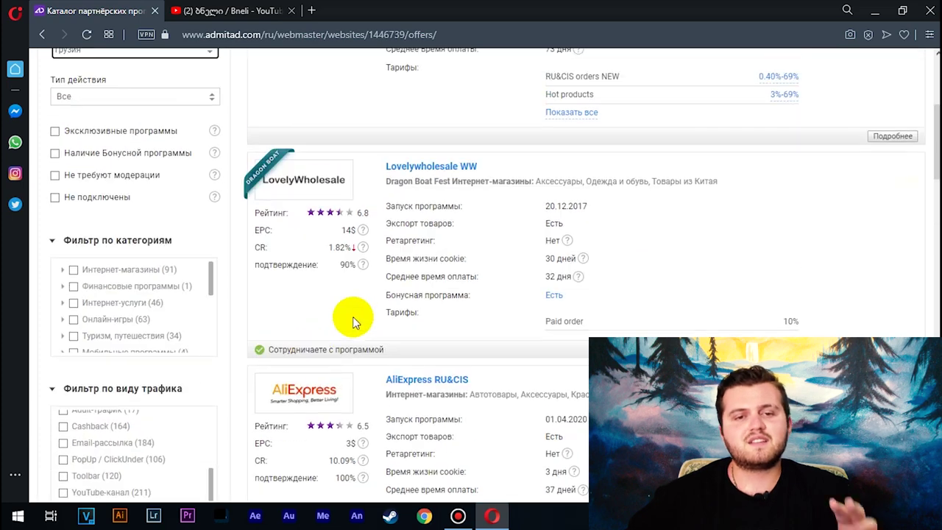
{"action": "scroll", "coordinate": [354, 315], "scroll_direction": "up", "scroll_amount": 2}
{"action": "scroll", "coordinate": [368, 298], "scroll_direction": "up", "scroll_amount": 2}
{"action": "scroll", "coordinate": [370, 297], "scroll_direction": "down", "scroll_amount": 1}
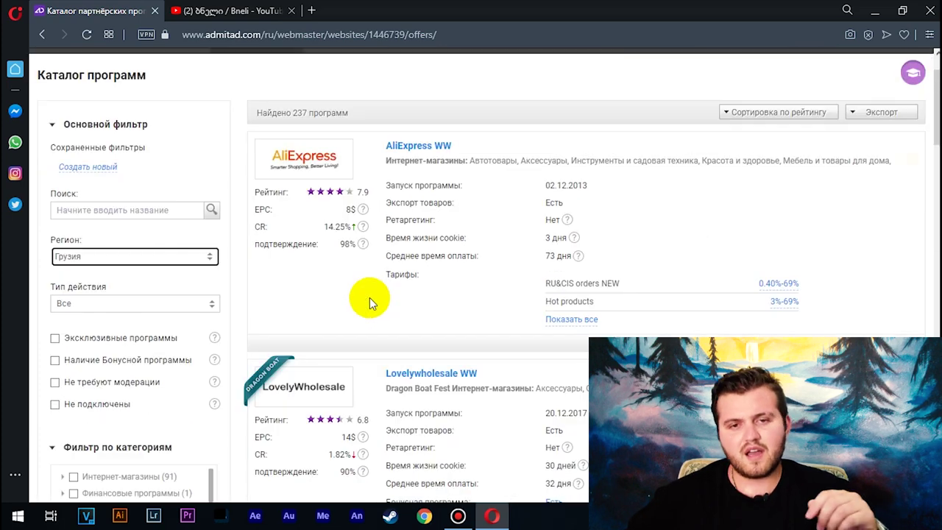
- Open the details page of the AliExpress RU&CIS affiliate program from the catalog
{"action": "scroll", "coordinate": [372, 280], "scroll_direction": "down", "scroll_amount": 6}
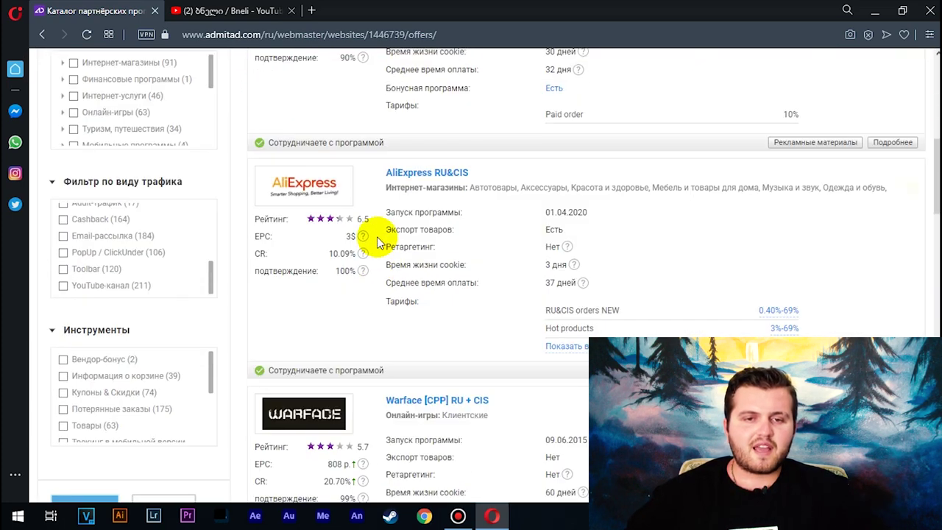
{"action": "left_click", "coordinate": [433, 176]}
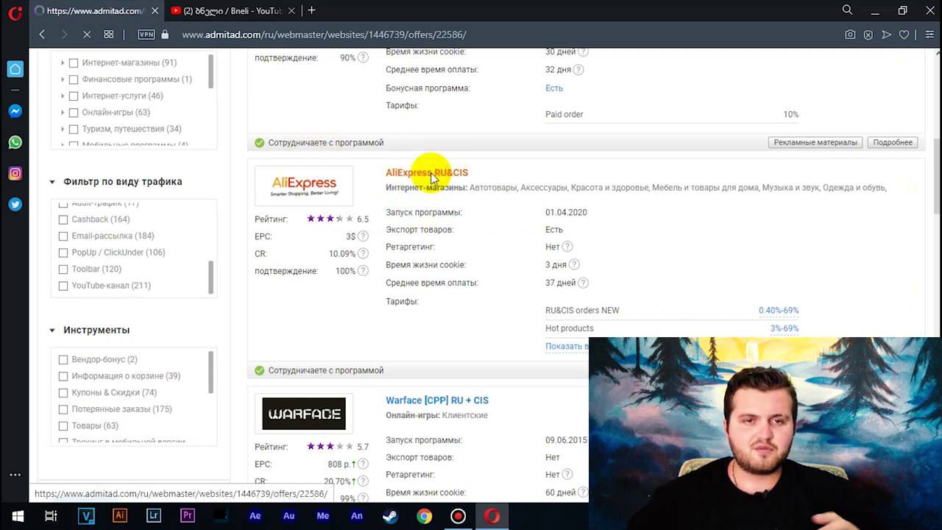
{"action": "scroll", "coordinate": [415, 251], "scroll_direction": "down", "scroll_amount": 2}
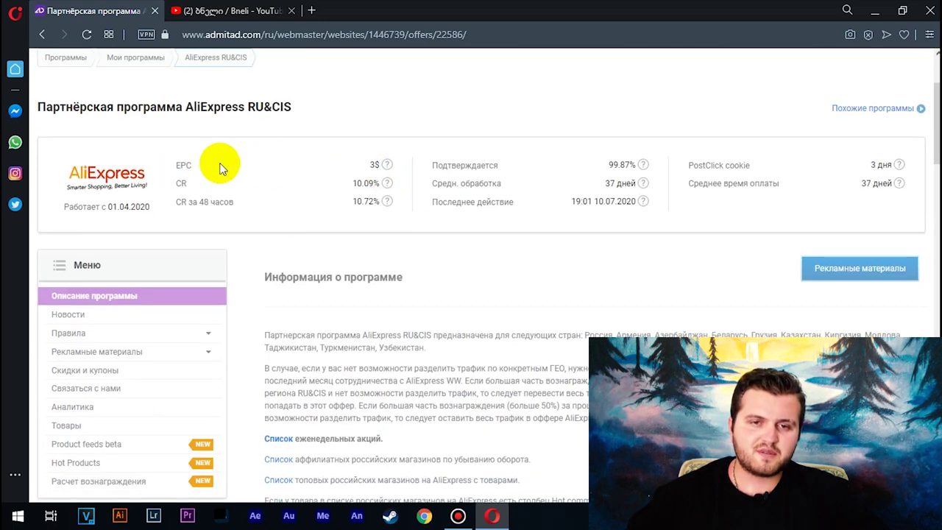
- Examine the AliExpress RU&CIS program's EPC, CR, confirmation rate and average processing time
{"action": "left_click_drag", "start_coordinate": [361, 165], "coordinate": [383, 169]}
{"action": "left_click", "coordinate": [374, 185]}
{"action": "double_click", "coordinate": [373, 165]}
{"action": "left_click", "coordinate": [406, 186]}
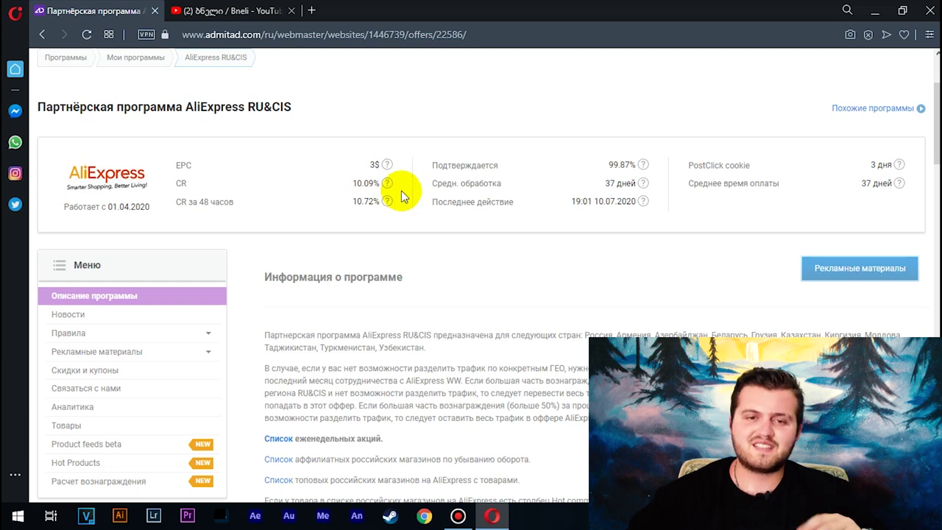
{"action": "scroll", "coordinate": [411, 189], "scroll_direction": "down", "scroll_amount": 1}
{"action": "scroll", "coordinate": [410, 186], "scroll_direction": "up", "scroll_amount": 1}
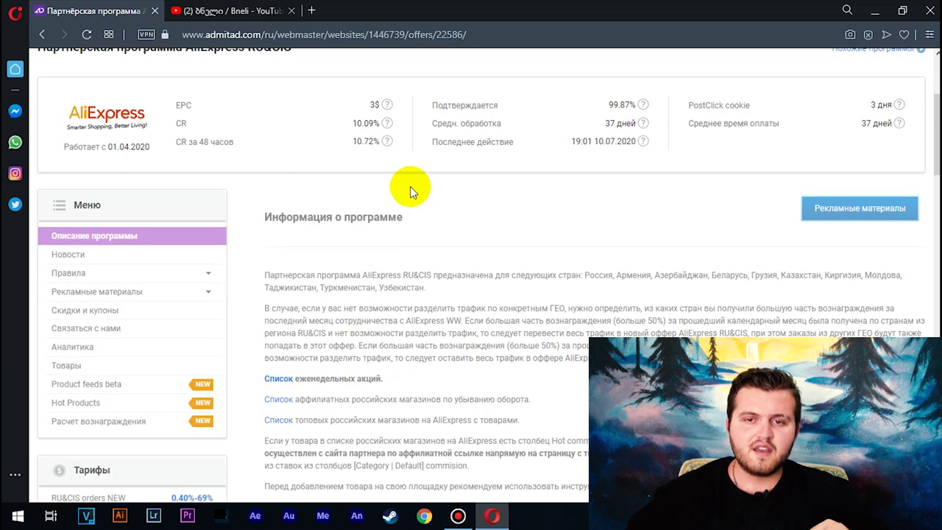
{"action": "left_click", "coordinate": [645, 165]}
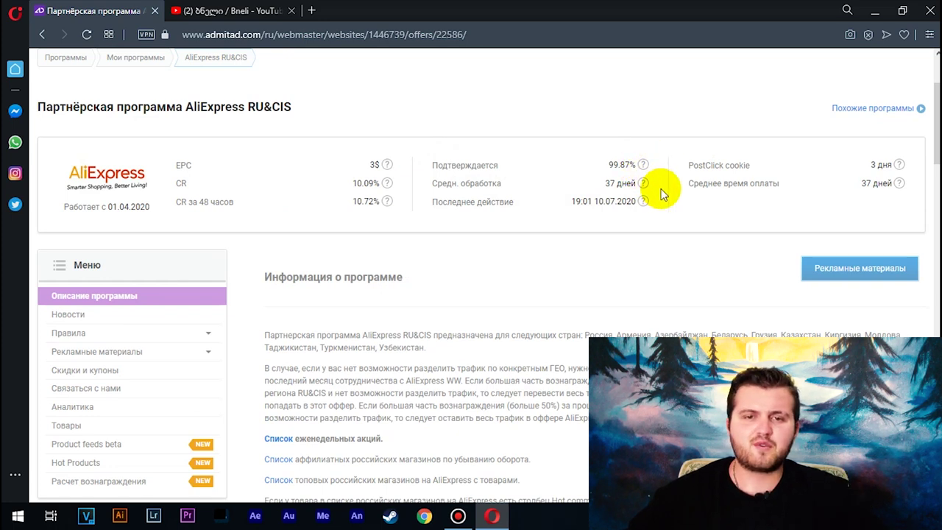
{"action": "left_click_drag", "start_coordinate": [605, 184], "coordinate": [635, 185]}
{"action": "left_click", "coordinate": [640, 185]}
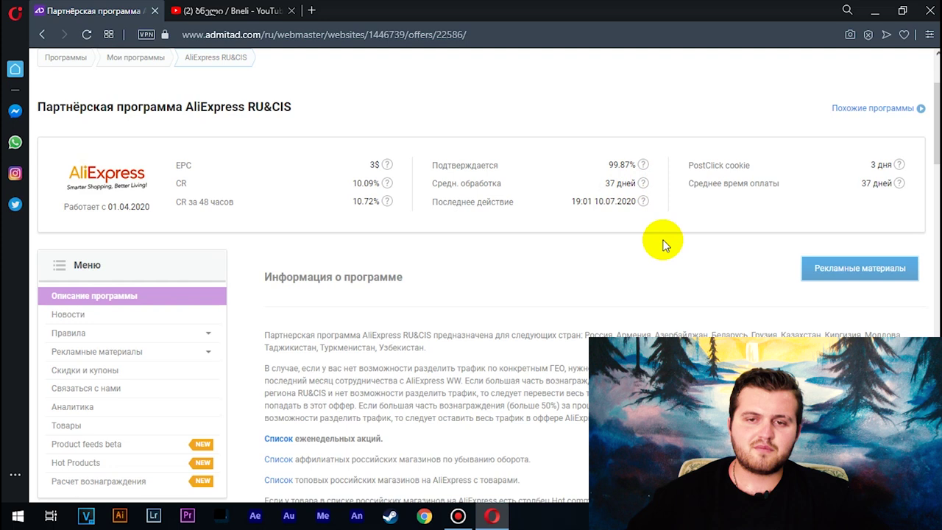
{"action": "scroll", "coordinate": [847, 250], "scroll_direction": "down", "scroll_amount": 1}
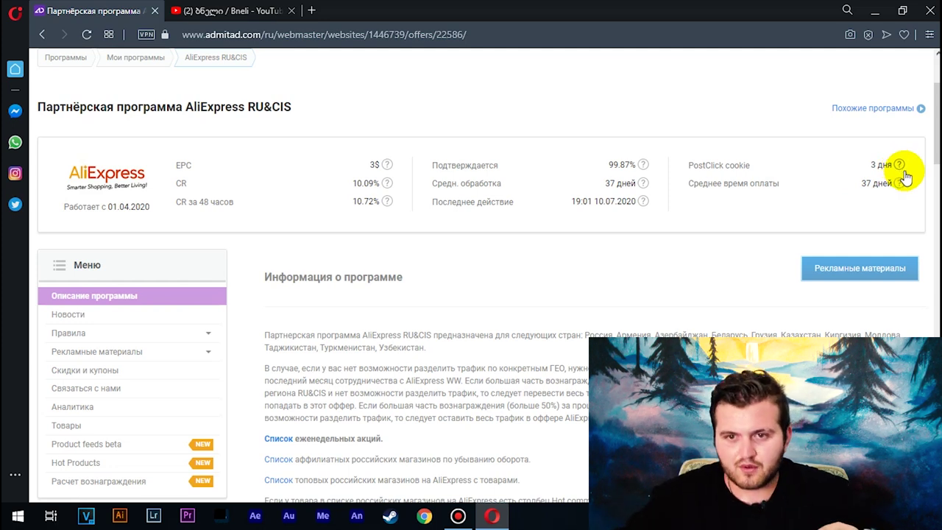
- Examine the program's average payment time and look over the start of its description
{"action": "left_click_drag", "start_coordinate": [741, 188], "coordinate": [875, 189]}
{"action": "left_click", "coordinate": [915, 179]}
{"action": "double_click", "coordinate": [874, 184]}
{"action": "left_click", "coordinate": [868, 191]}
{"action": "double_click", "coordinate": [874, 187]}
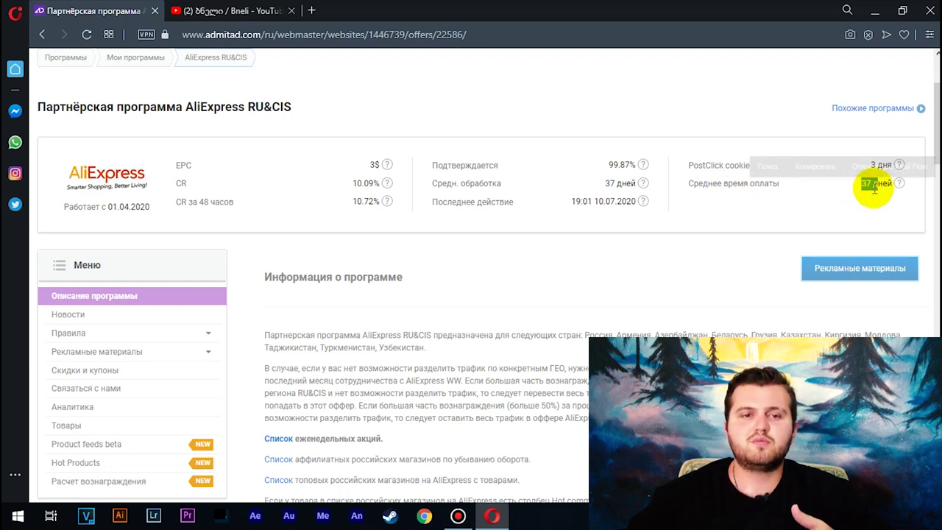
{"action": "left_click", "coordinate": [875, 189]}
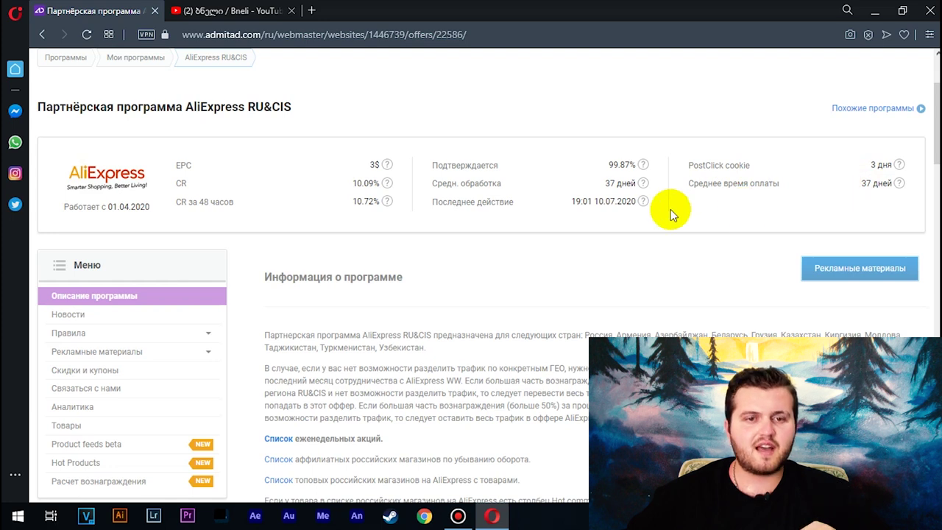
{"action": "scroll", "coordinate": [668, 210], "scroll_direction": "down", "scroll_amount": 1}
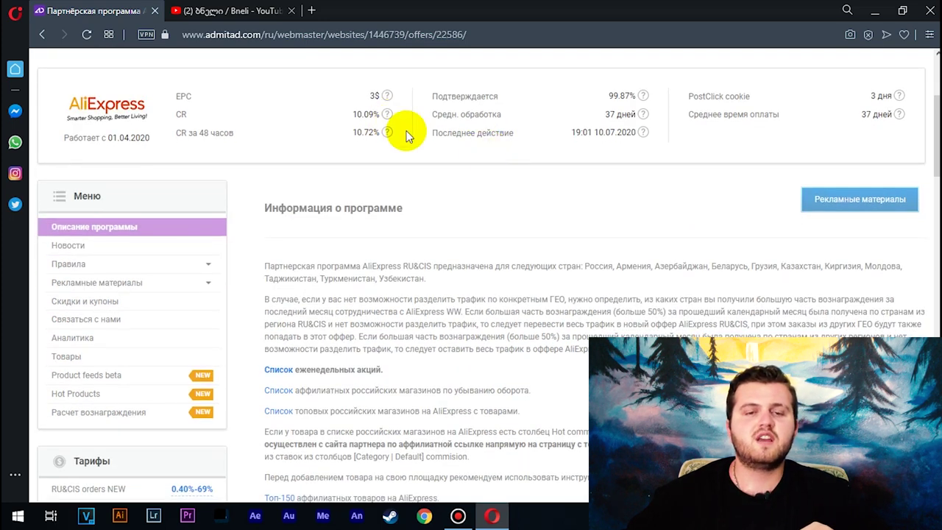
- Skim the AliExpress RU&CIS program description and open its traffic types (Виды трафика) rules
{"action": "scroll", "coordinate": [415, 134], "scroll_direction": "down", "scroll_amount": 3}
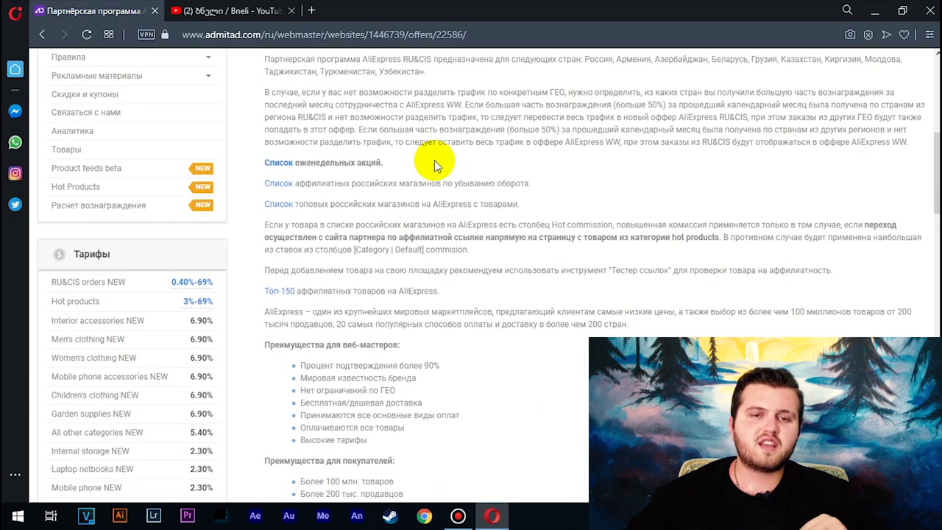
{"action": "scroll", "coordinate": [433, 159], "scroll_direction": "down", "scroll_amount": 1}
{"action": "scroll", "coordinate": [432, 157], "scroll_direction": "up", "scroll_amount": 2}
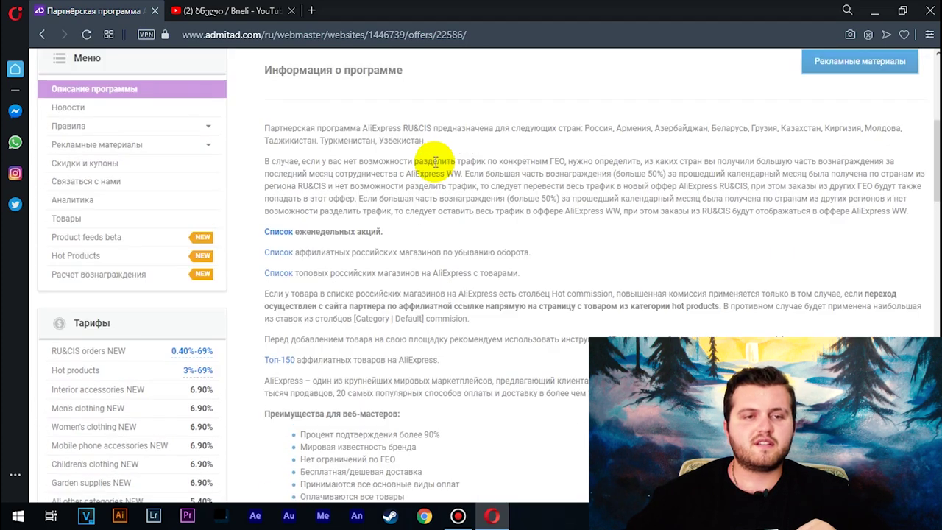
{"action": "scroll", "coordinate": [410, 174], "scroll_direction": "up", "scroll_amount": 1}
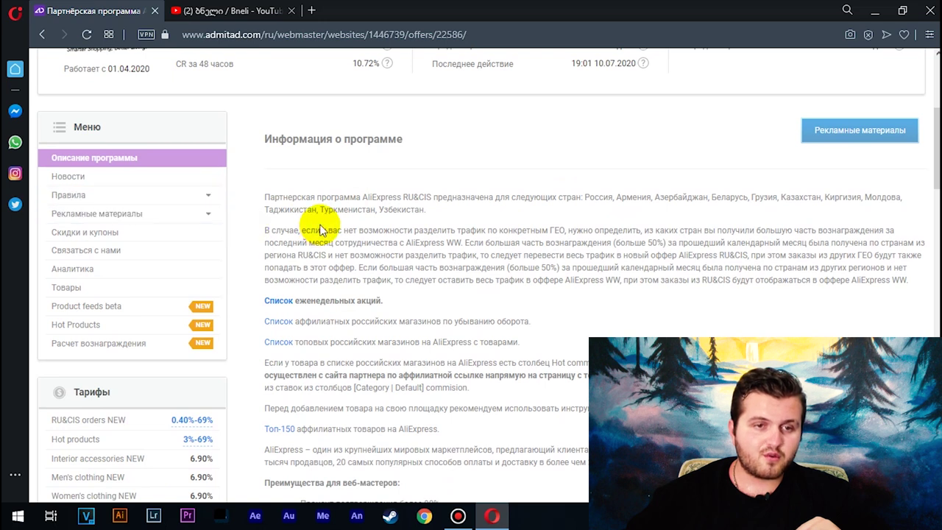
{"action": "left_click", "coordinate": [213, 196]}
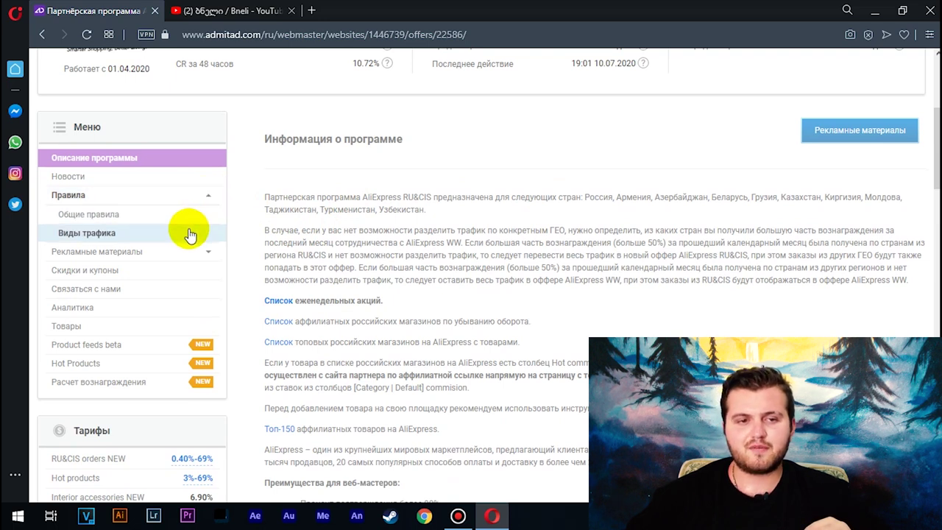
{"action": "left_click", "coordinate": [103, 234]}
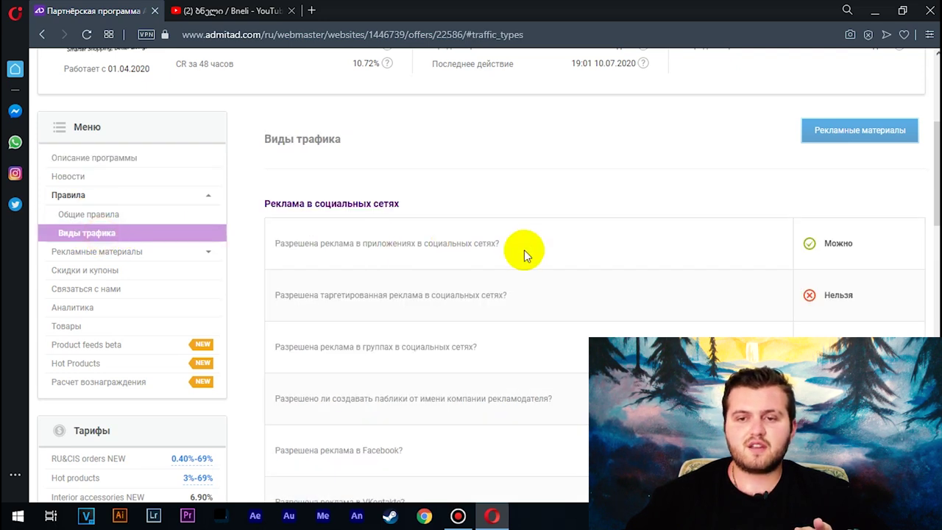
- Check the program's rules on advertising in social network apps and on targeted social network advertising
{"action": "scroll", "coordinate": [559, 238], "scroll_direction": "down", "scroll_amount": 1}
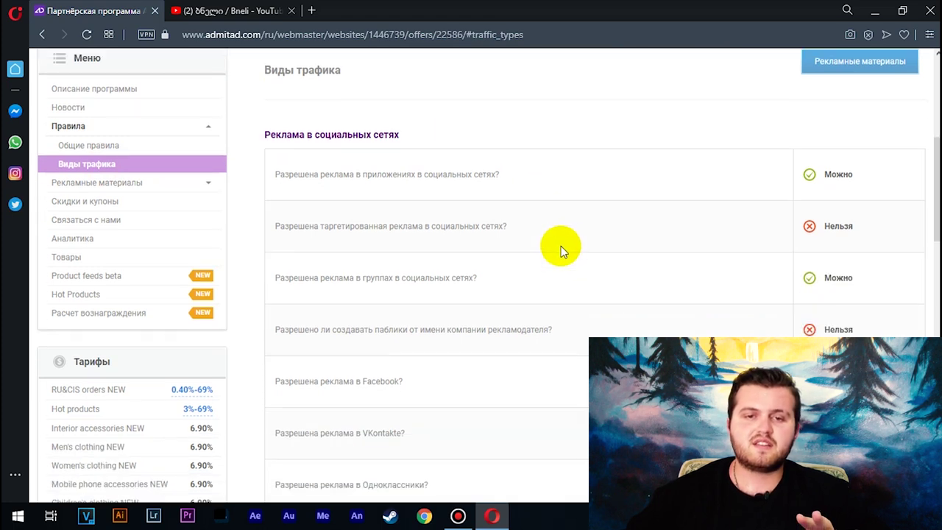
{"action": "left_click_drag", "start_coordinate": [321, 174], "coordinate": [523, 187]}
{"action": "left_click", "coordinate": [555, 174]}
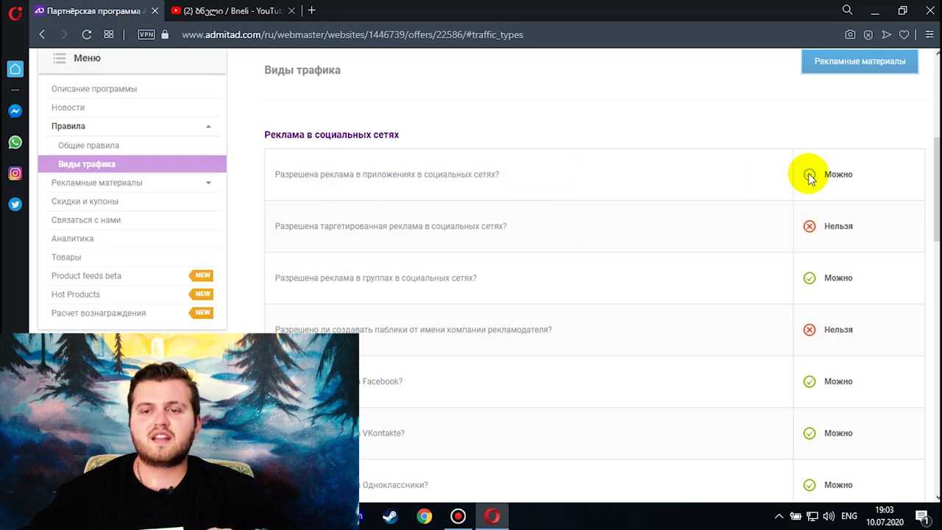
{"action": "left_click", "coordinate": [634, 224]}
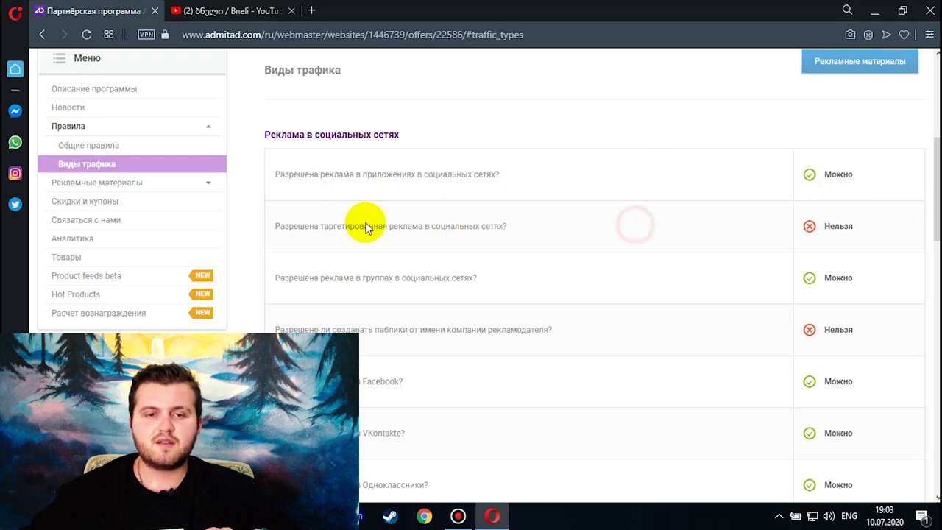
{"action": "left_click_drag", "start_coordinate": [325, 227], "coordinate": [502, 230]}
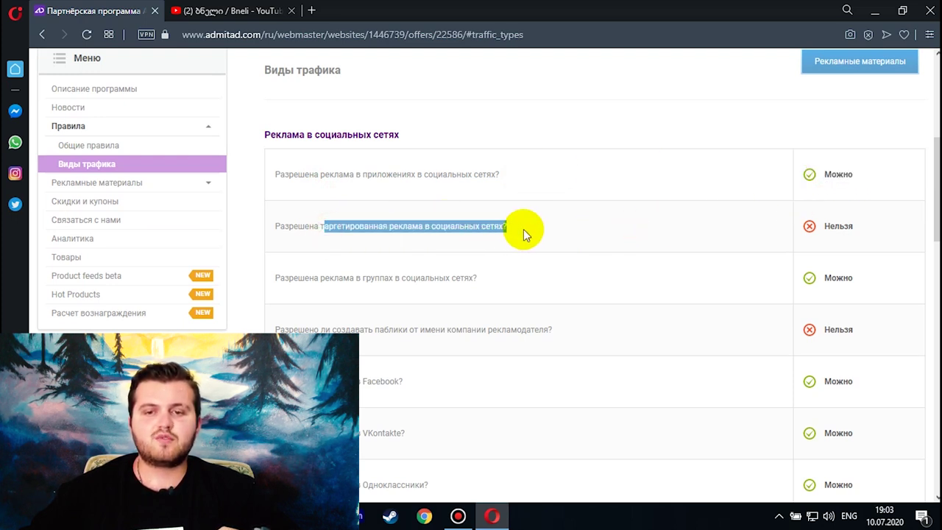
{"action": "left_click", "coordinate": [568, 232]}
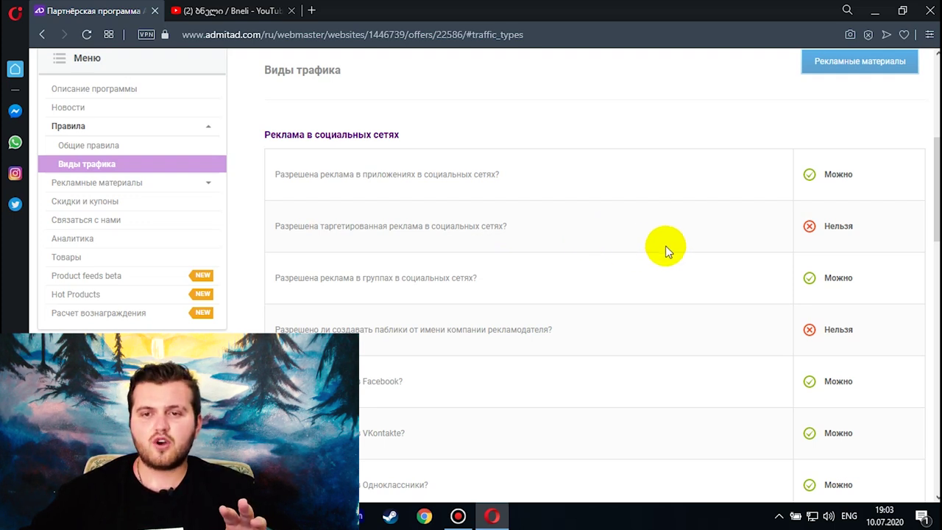
{"action": "double_click", "coordinate": [839, 226]}
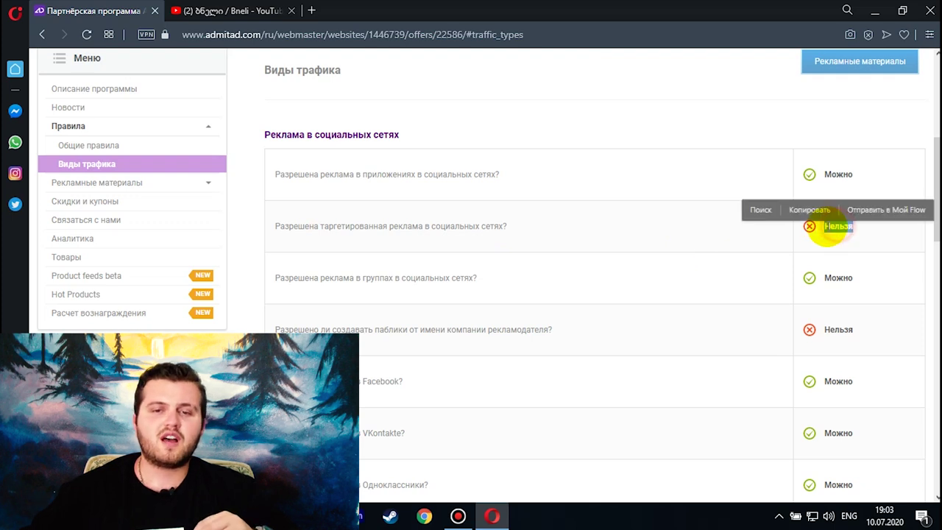
{"action": "left_click", "coordinate": [533, 230]}
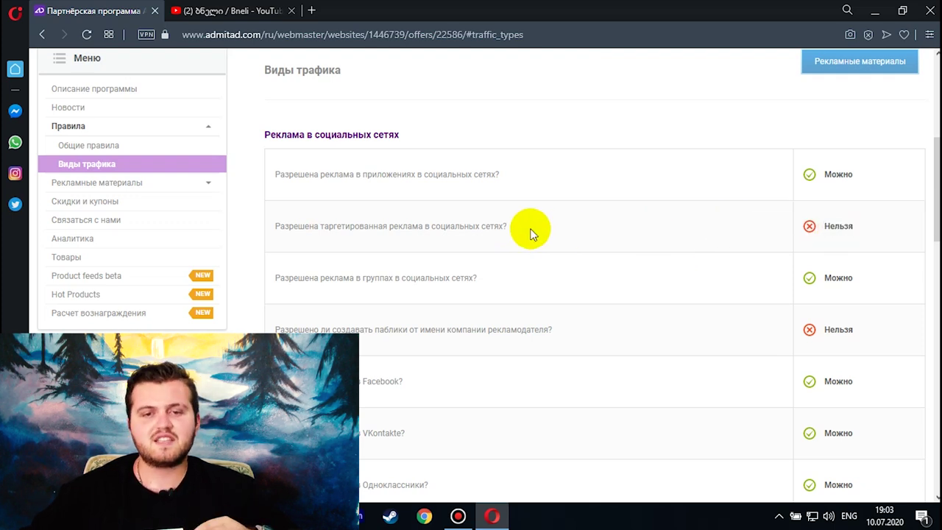
- Check the rules on social network groups, public pages in the advertiser's name, Facebook, VKontakte and Одноклассники advertising
{"action": "scroll", "coordinate": [530, 231], "scroll_direction": "down", "scroll_amount": 2}
{"action": "left_click_drag", "start_coordinate": [349, 209], "coordinate": [501, 204]}
{"action": "left_click", "coordinate": [572, 216]}
{"action": "scroll", "coordinate": [597, 221], "scroll_direction": "down", "scroll_amount": 2}
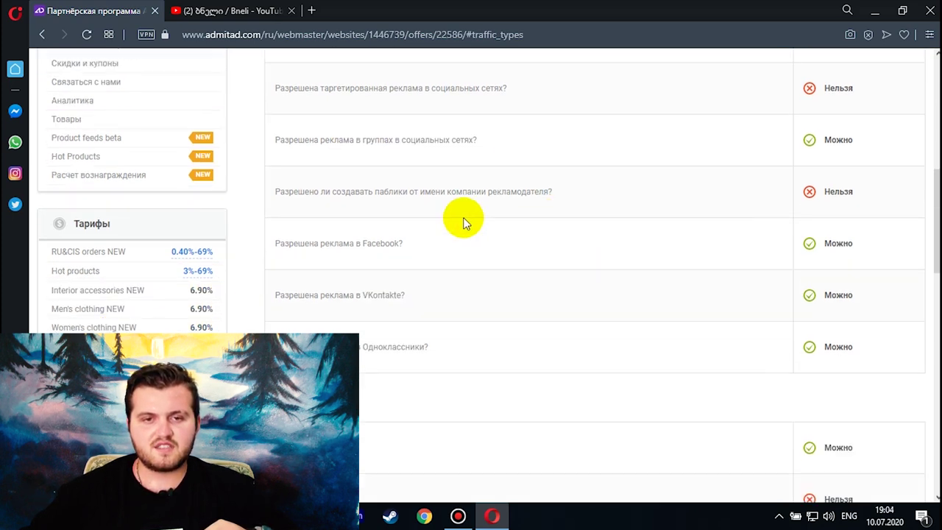
{"action": "left_click_drag", "start_coordinate": [364, 194], "coordinate": [273, 200]}
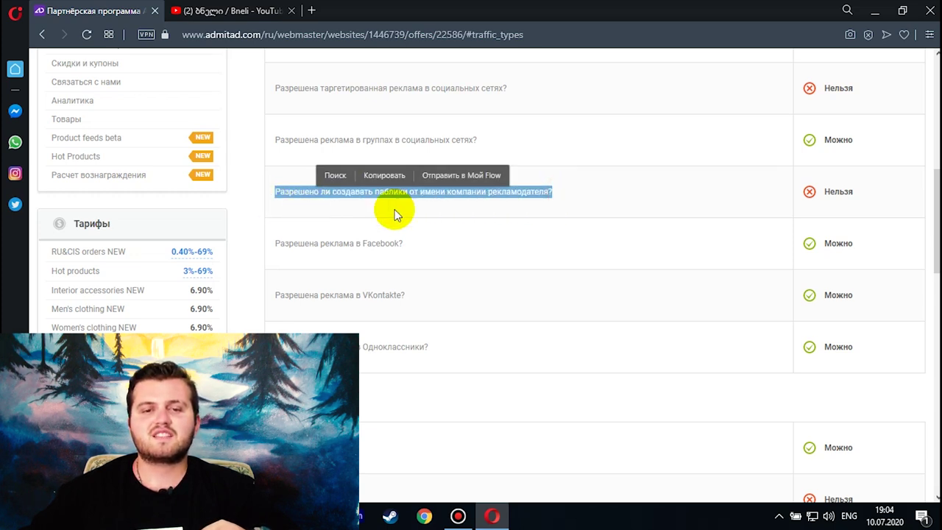
{"action": "left_click", "coordinate": [578, 194]}
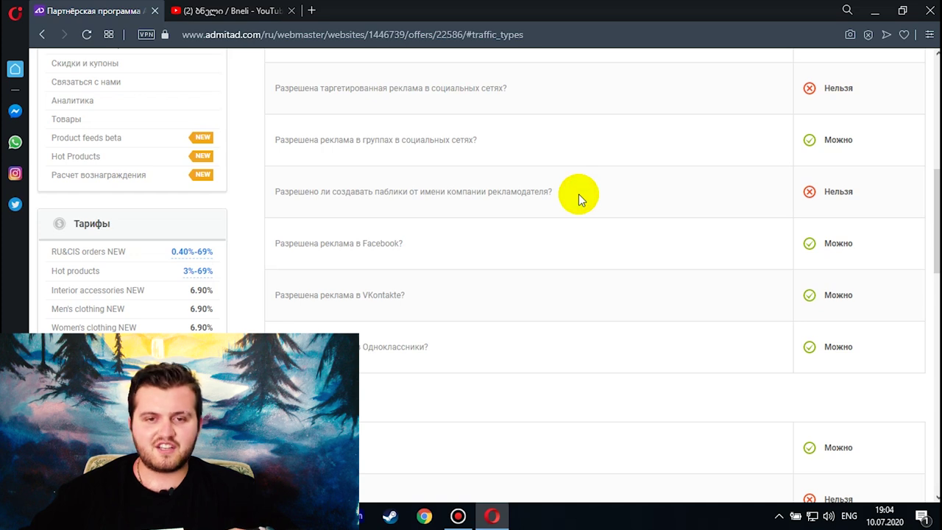
{"action": "scroll", "coordinate": [515, 195], "scroll_direction": "down", "scroll_amount": 1}
{"action": "left_click_drag", "start_coordinate": [331, 175], "coordinate": [469, 204]}
{"action": "scroll", "coordinate": [395, 189], "scroll_direction": "down", "scroll_amount": 2}
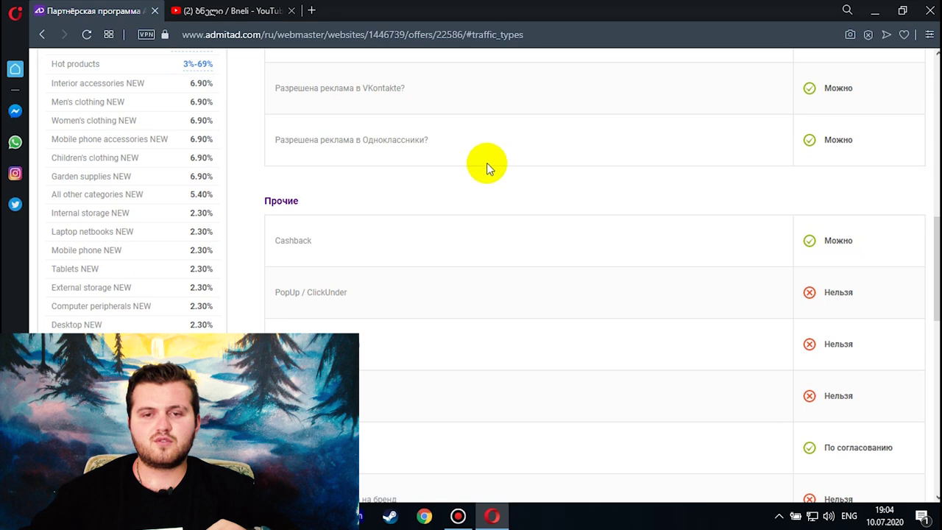
- Look through the other traffic types and check the rules for Cashback and YouTube channel traffic
{"action": "scroll", "coordinate": [486, 163], "scroll_direction": "down", "scroll_amount": 1}
{"action": "left_click", "coordinate": [295, 171]}
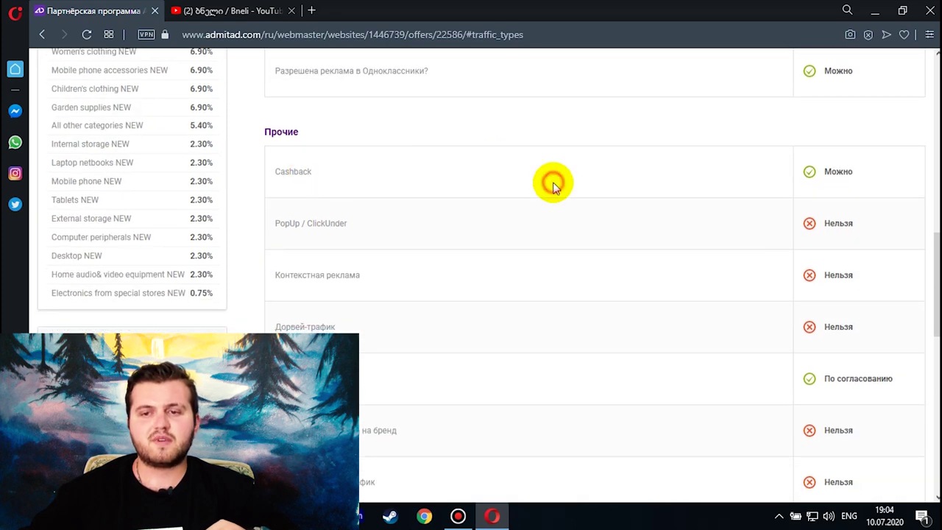
{"action": "scroll", "coordinate": [550, 185], "scroll_direction": "down", "scroll_amount": 1}
{"action": "scroll", "coordinate": [371, 178], "scroll_direction": "down", "scroll_amount": 4}
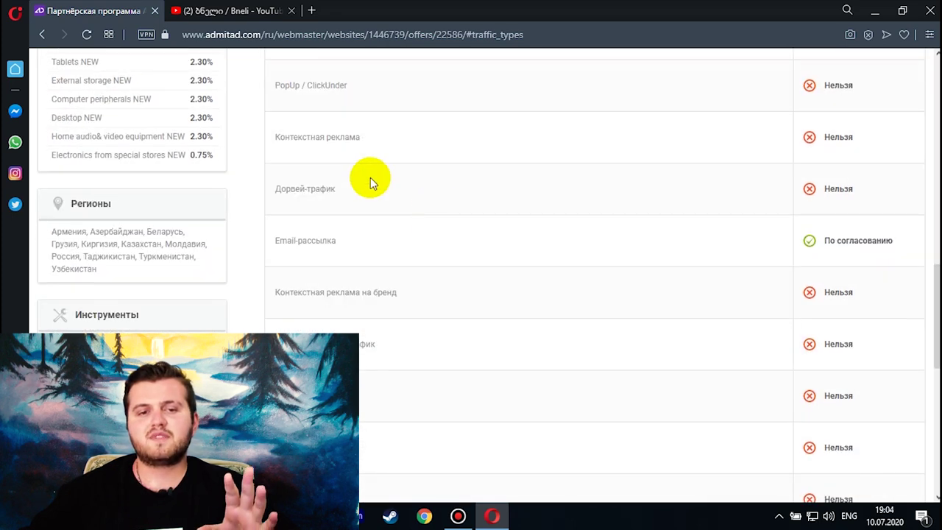
{"action": "scroll", "coordinate": [378, 201], "scroll_direction": "down", "scroll_amount": 1}
{"action": "left_click", "coordinate": [290, 278]}
{"action": "left_click_drag", "start_coordinate": [387, 282], "coordinate": [450, 273]}
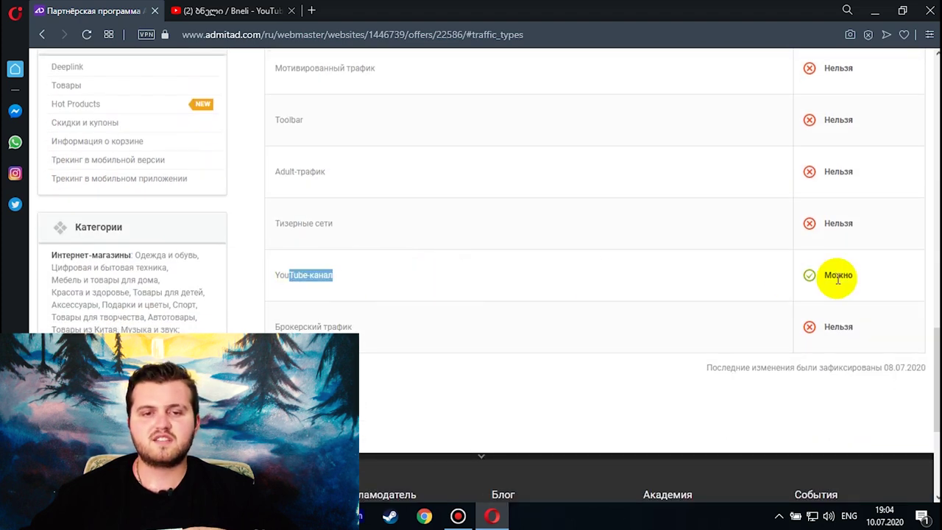
{"action": "left_click", "coordinate": [333, 276]}
- Check whether the program permits adult traffic
{"action": "left_click_drag", "start_coordinate": [279, 171], "coordinate": [331, 173]}
{"action": "left_click", "coordinate": [398, 172]}
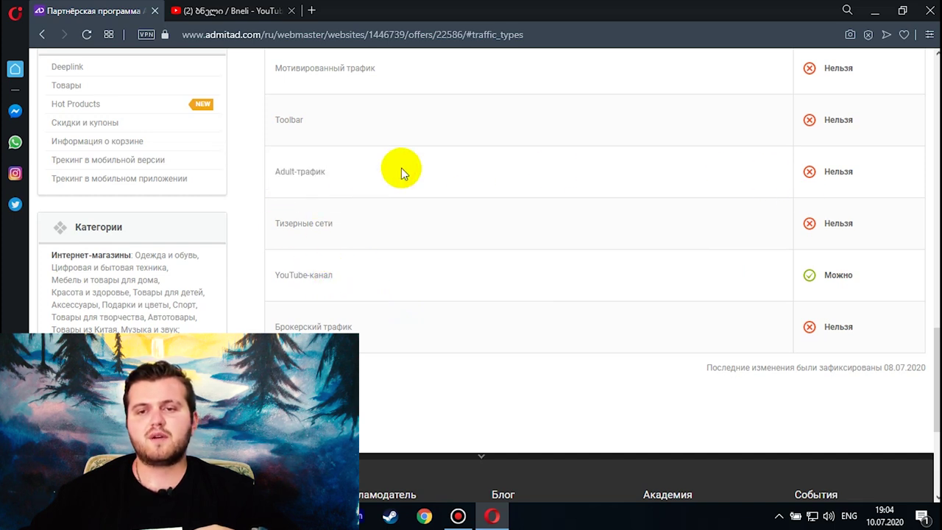
{"action": "left_click_drag", "start_coordinate": [850, 177], "coordinate": [835, 176]}
{"action": "left_click", "coordinate": [835, 177]}
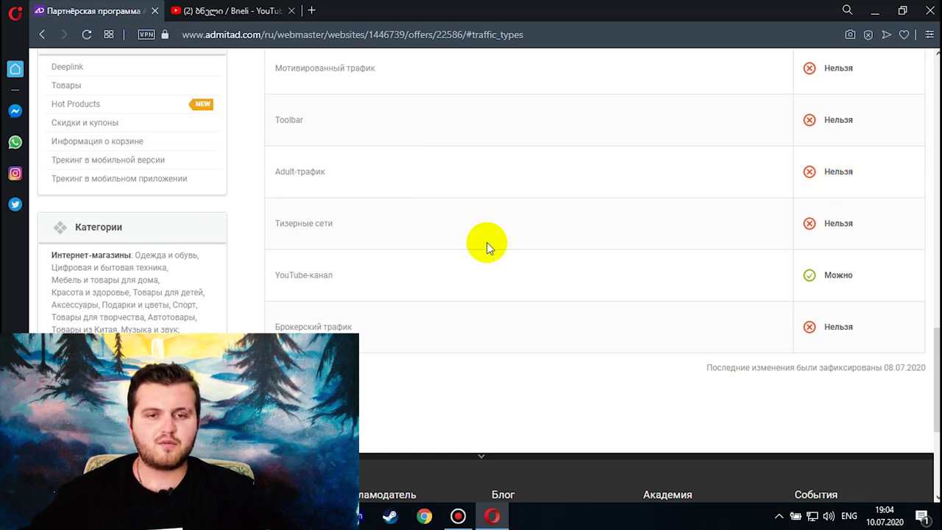
- Leave the AliExpress RU&CIS traffic rules and return to the affiliate program catalog
{"action": "scroll", "coordinate": [486, 242], "scroll_direction": "up", "scroll_amount": 3}
{"action": "left_click", "coordinate": [43, 36]}
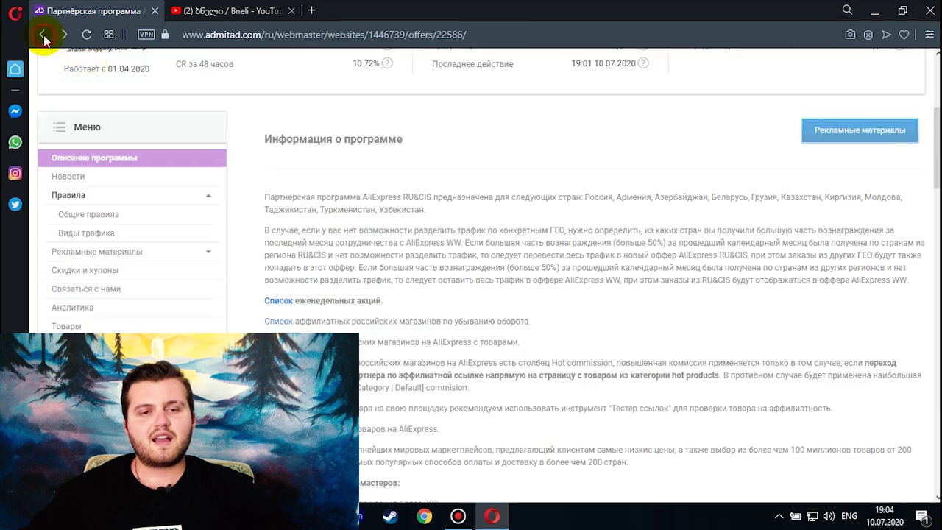
{"action": "scroll", "coordinate": [391, 239], "scroll_direction": "up", "scroll_amount": 2}
{"action": "scroll", "coordinate": [389, 241], "scroll_direction": "down", "scroll_amount": 1}
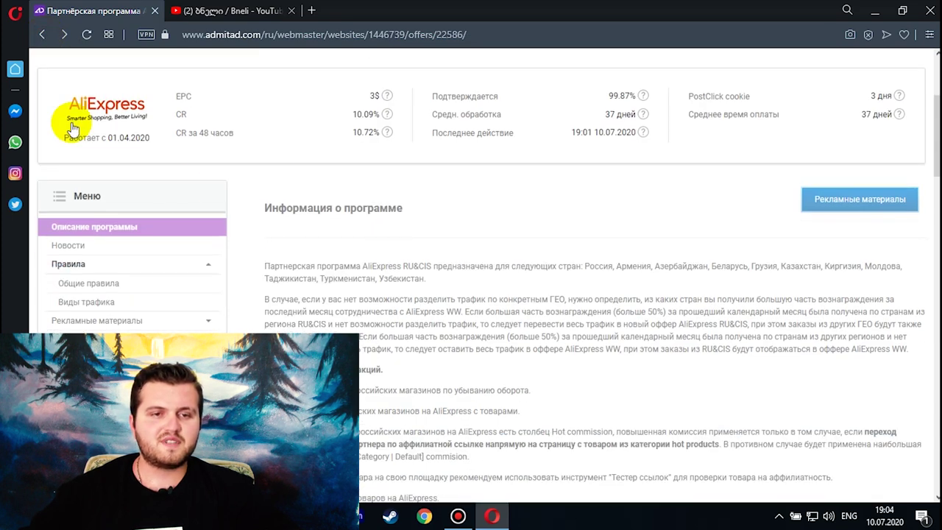
{"action": "scroll", "coordinate": [73, 129], "scroll_direction": "up", "scroll_amount": 3}
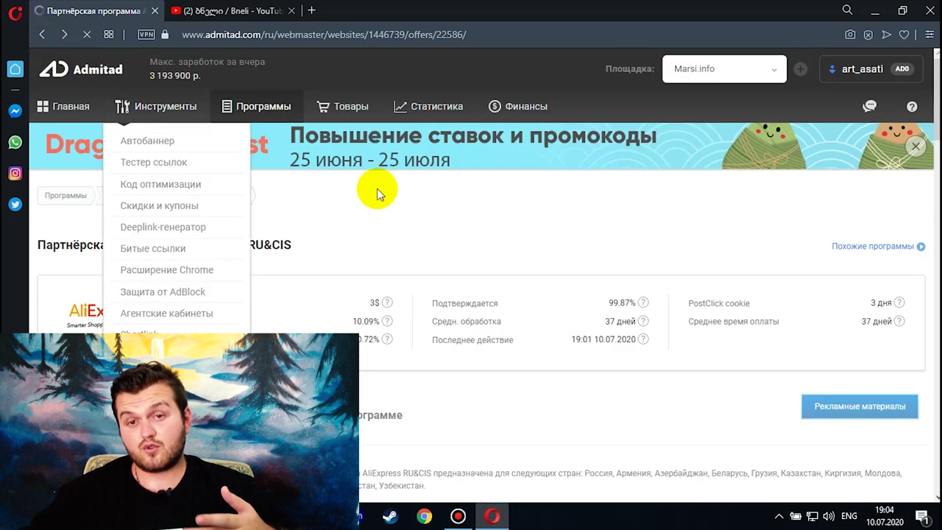
- Switch the active advertising platform from Marsi.info to BNELI
{"action": "left_click", "coordinate": [771, 73]}
{"action": "left_click", "coordinate": [770, 72]}
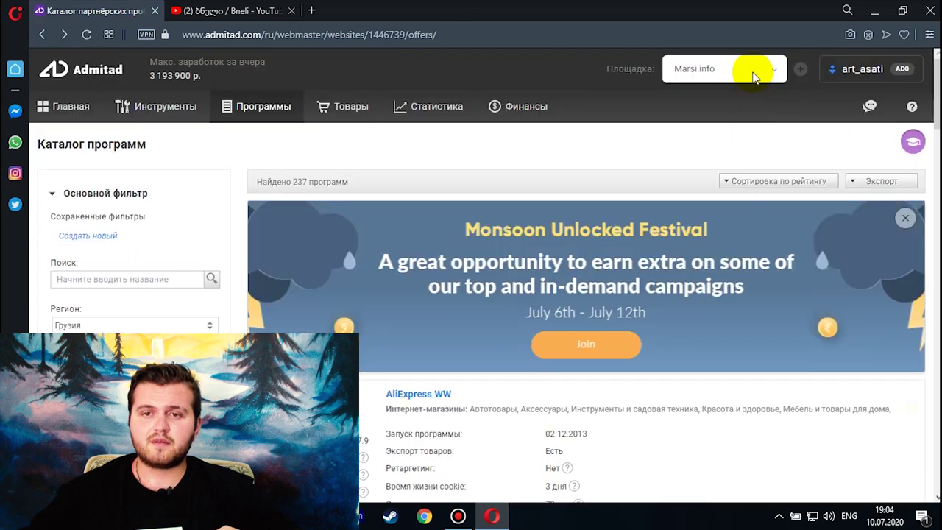
{"action": "left_click", "coordinate": [751, 69]}
{"action": "left_click", "coordinate": [689, 123]}
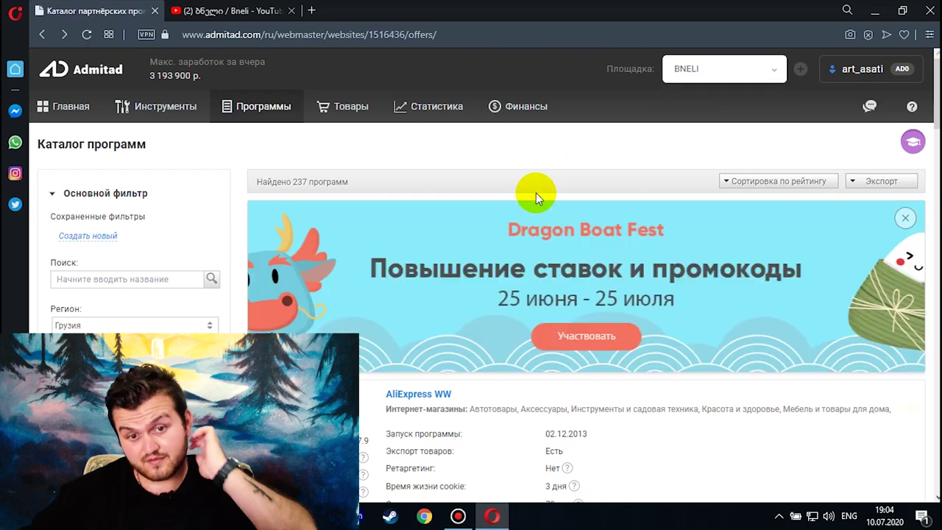
- Find the AliExpress WW program in the catalog and expand its full list of tariffs
{"action": "scroll", "coordinate": [537, 196], "scroll_direction": "down", "scroll_amount": 2}
{"action": "scroll", "coordinate": [537, 212], "scroll_direction": "down", "scroll_amount": 2}
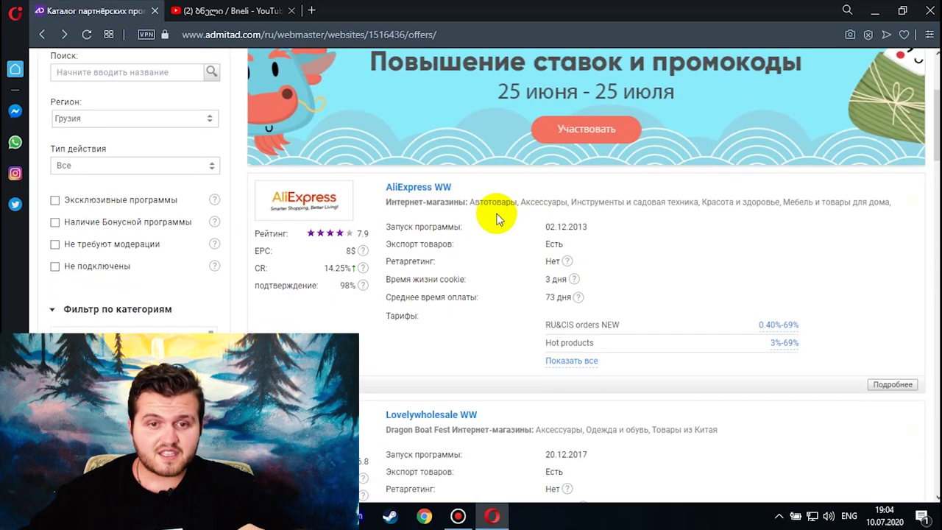
{"action": "scroll", "coordinate": [499, 215], "scroll_direction": "down", "scroll_amount": 2}
{"action": "scroll", "coordinate": [493, 214], "scroll_direction": "up", "scroll_amount": 2}
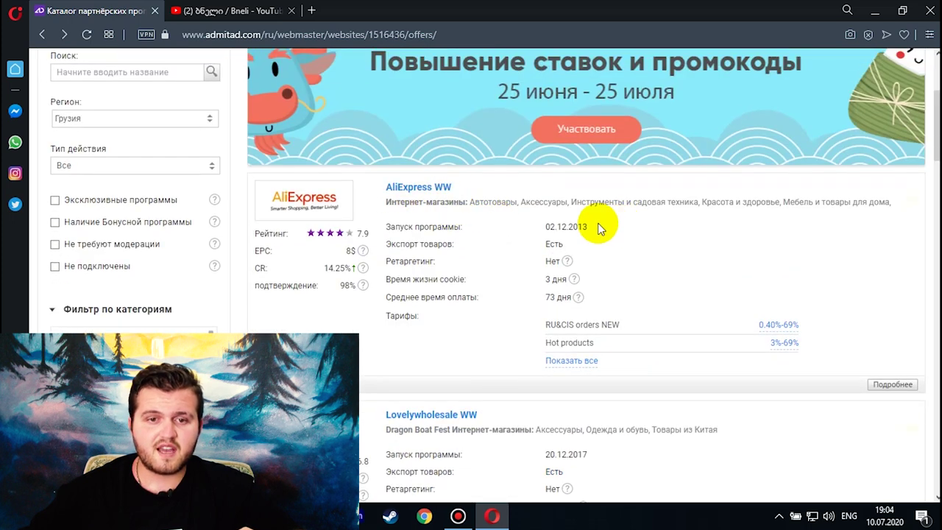
{"action": "scroll", "coordinate": [437, 200], "scroll_direction": "down", "scroll_amount": 2}
{"action": "scroll", "coordinate": [333, 177], "scroll_direction": "up", "scroll_amount": 1}
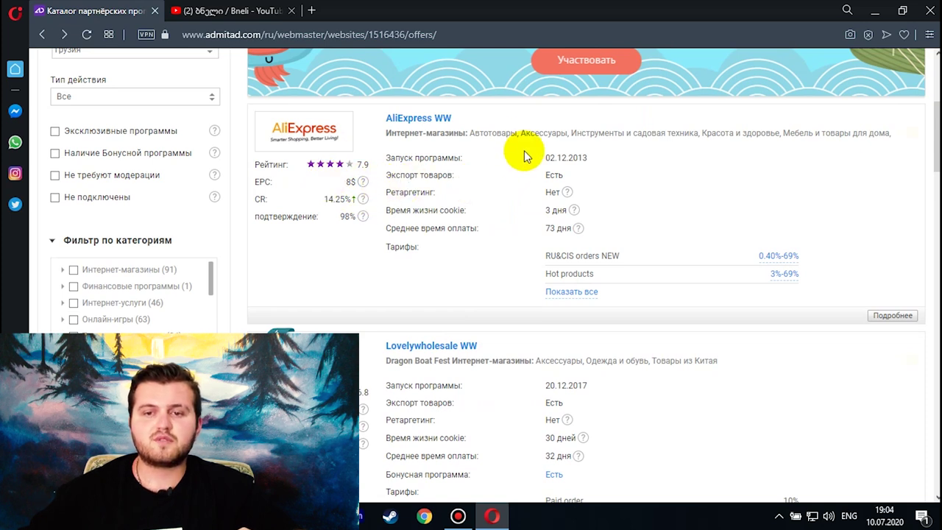
{"action": "left_click", "coordinate": [582, 291]}
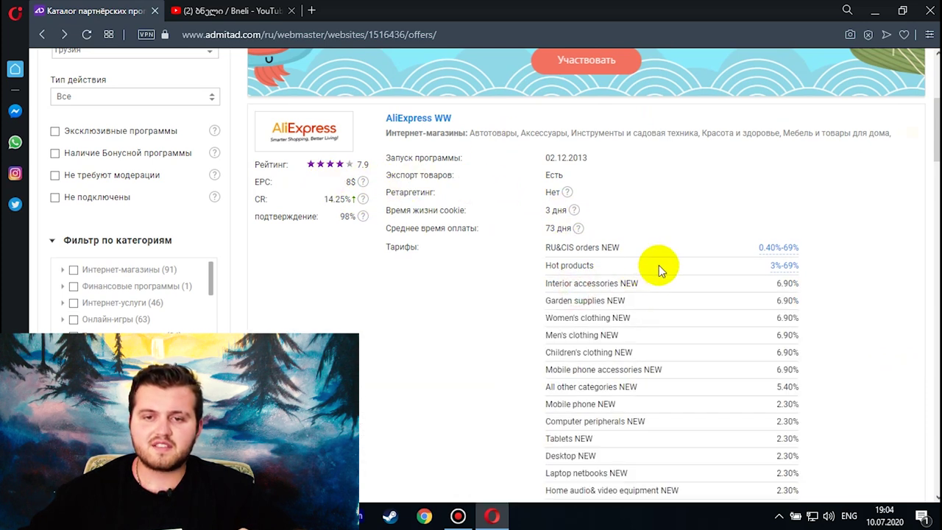
- Examine the AliExpress WW commission rates by product category, including hot products and garden supplies
{"action": "scroll", "coordinate": [671, 260], "scroll_direction": "down", "scroll_amount": 1}
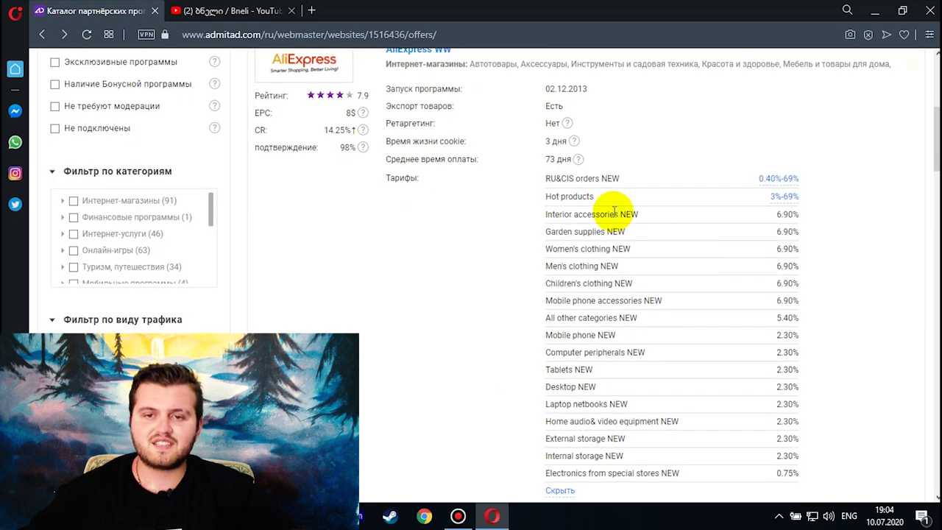
{"action": "scroll", "coordinate": [690, 235], "scroll_direction": "down", "scroll_amount": 1}
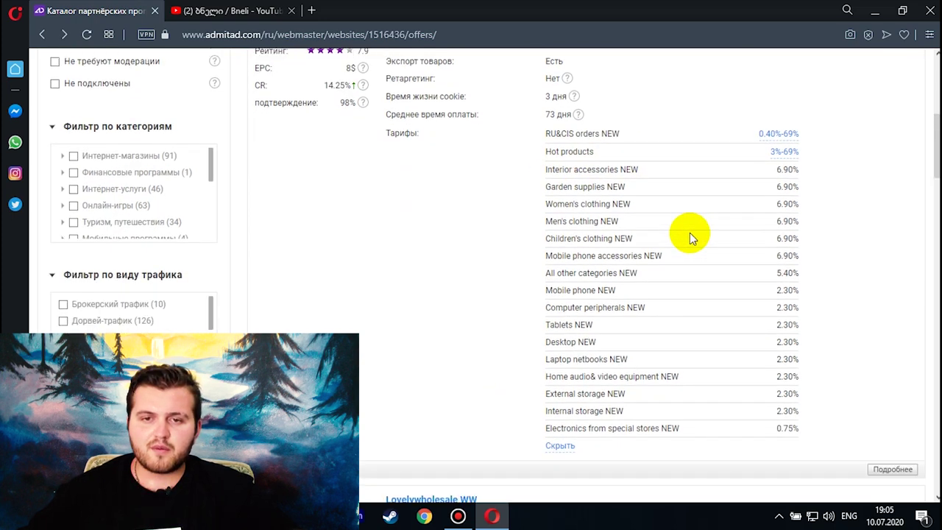
{"action": "left_click_drag", "start_coordinate": [549, 127], "coordinate": [600, 127]}
{"action": "left_click", "coordinate": [711, 133]}
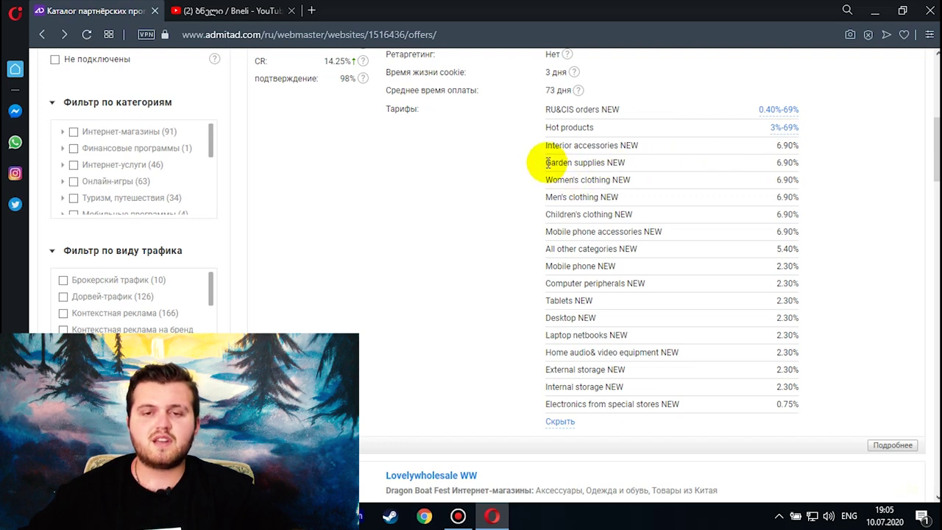
{"action": "left_click_drag", "start_coordinate": [547, 163], "coordinate": [664, 169]}
{"action": "left_click", "coordinate": [667, 168]}
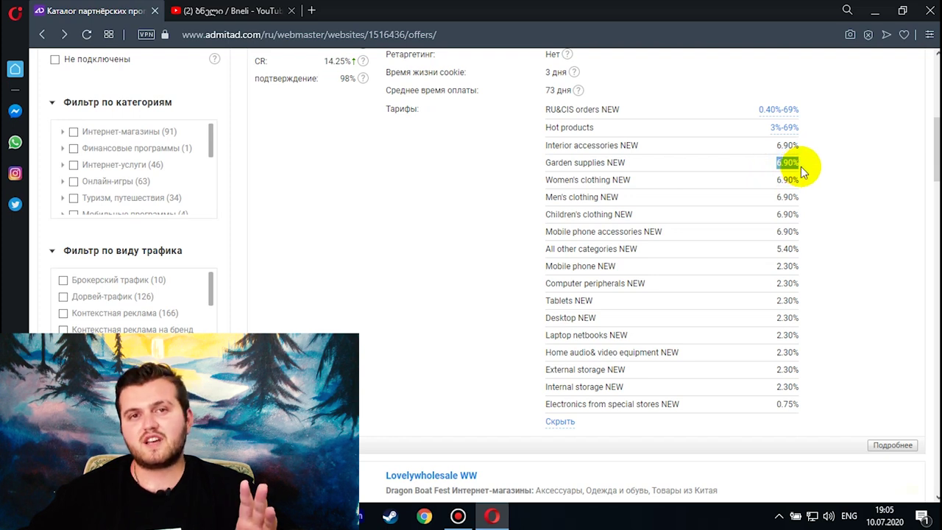
{"action": "left_click", "coordinate": [789, 178]}
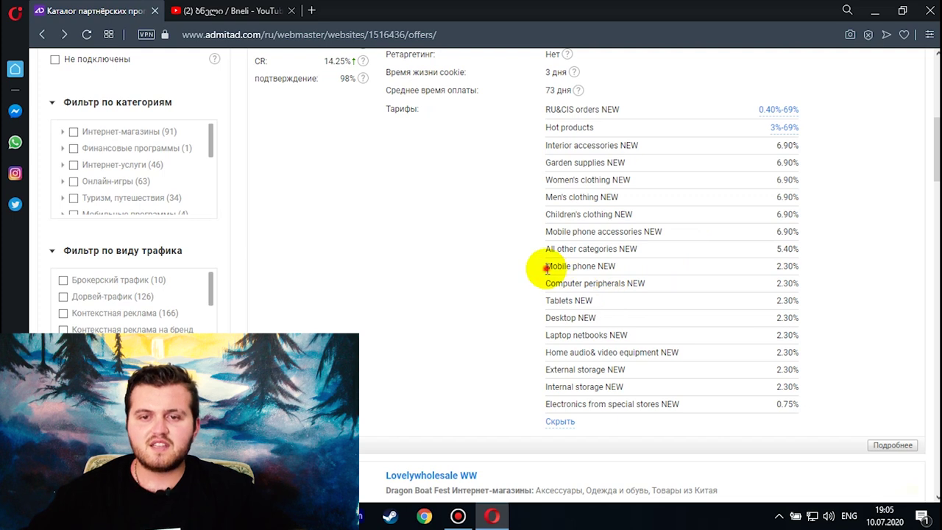
- Check the AliExpress WW commission rate for the mobile phone category
{"action": "left_click_drag", "start_coordinate": [542, 267], "coordinate": [627, 271]}
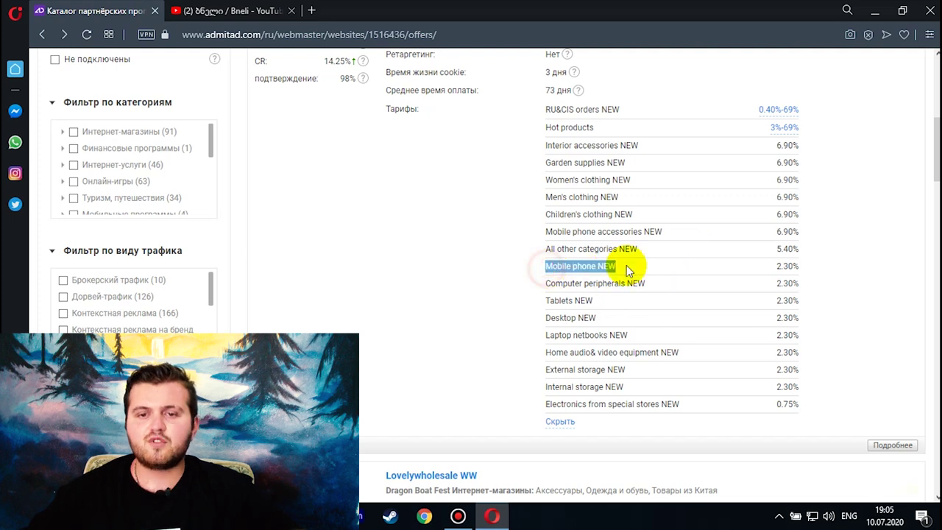
{"action": "left_click_drag", "start_coordinate": [768, 269], "coordinate": [800, 268]}
{"action": "left_click", "coordinate": [792, 270]}
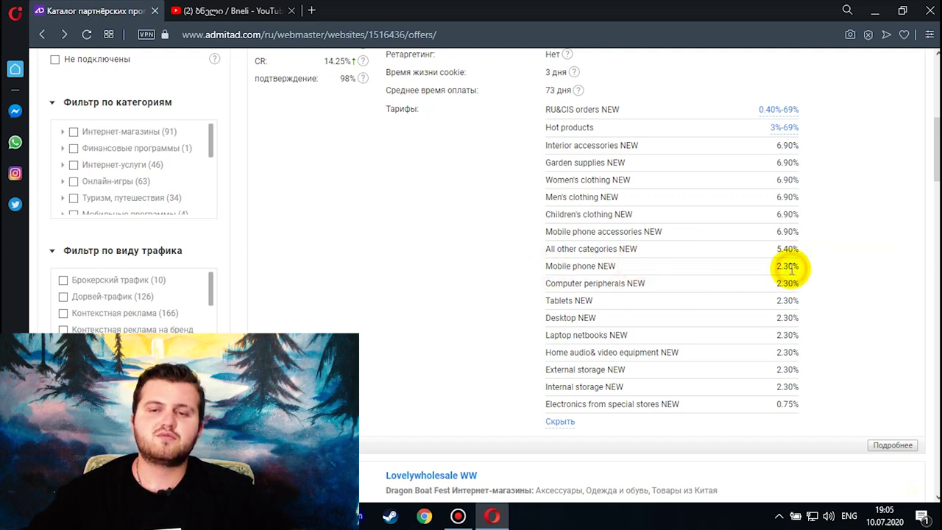
{"action": "double_click", "coordinate": [792, 270]}
{"action": "left_click", "coordinate": [792, 270]}
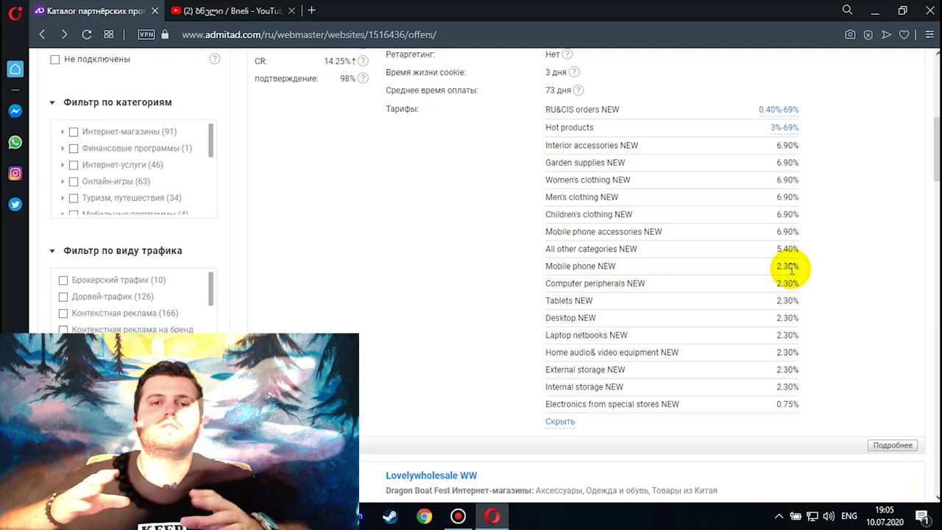
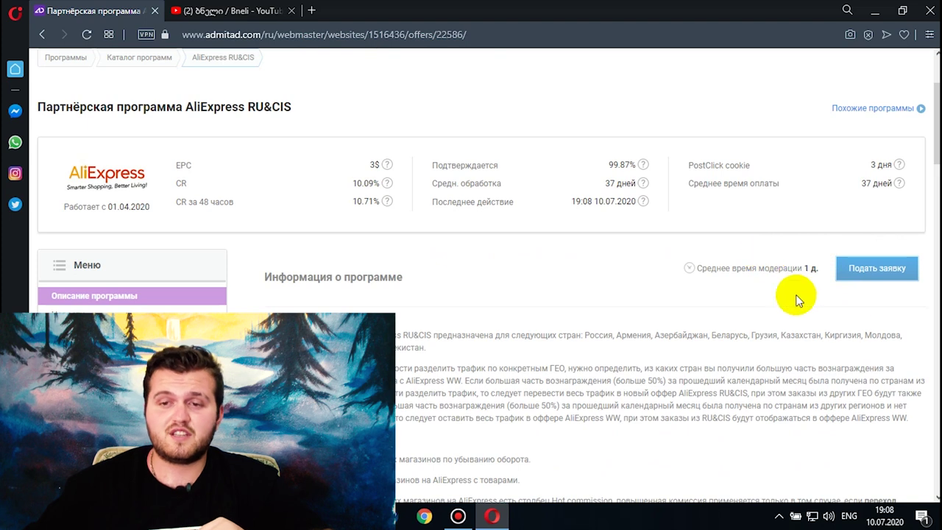
- Return from the AliExpress RU&CIS program page to the catalog and look over the other listed affiliate programs
{"action": "scroll", "coordinate": [877, 315], "scroll_direction": "up", "scroll_amount": 1}
{"action": "scroll", "coordinate": [878, 316], "scroll_direction": "up", "scroll_amount": 3}
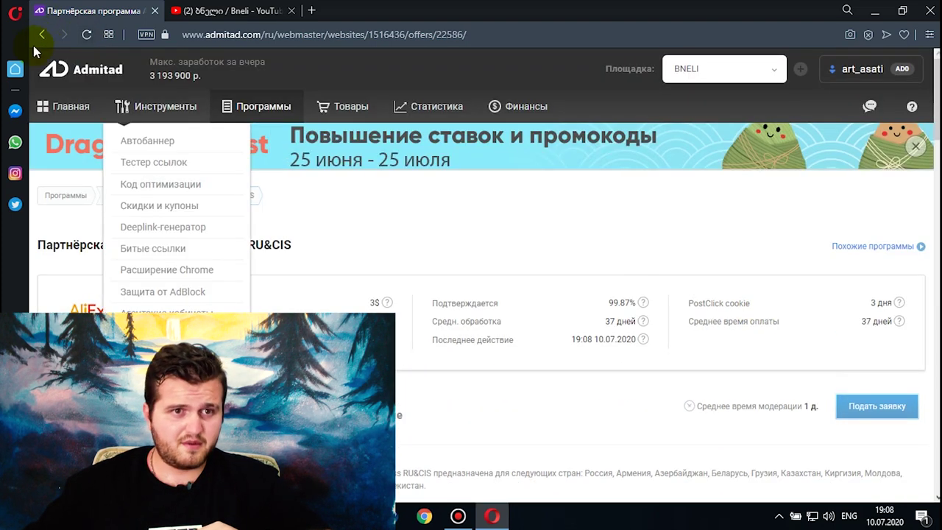
{"action": "left_click", "coordinate": [43, 38]}
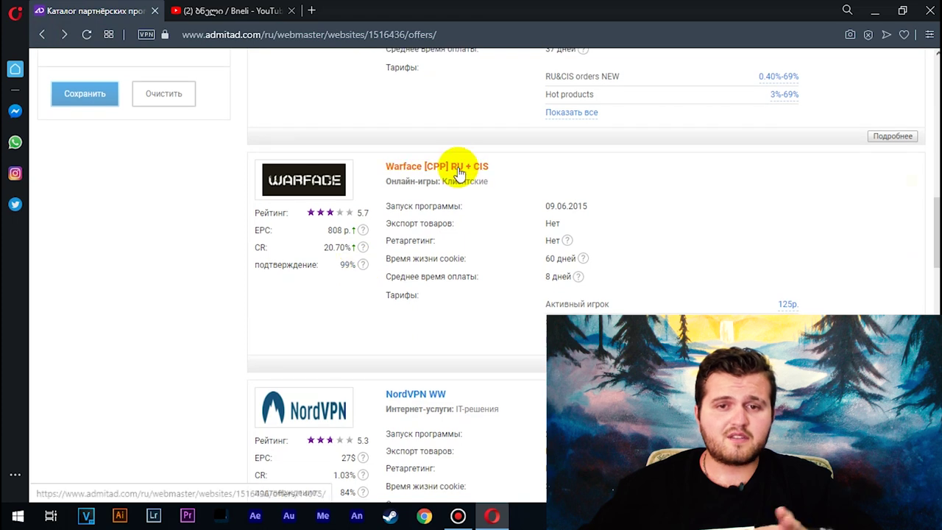
{"action": "scroll", "coordinate": [305, 263], "scroll_direction": "up", "scroll_amount": 4}
{"action": "scroll", "coordinate": [420, 343], "scroll_direction": "down", "scroll_amount": 3}
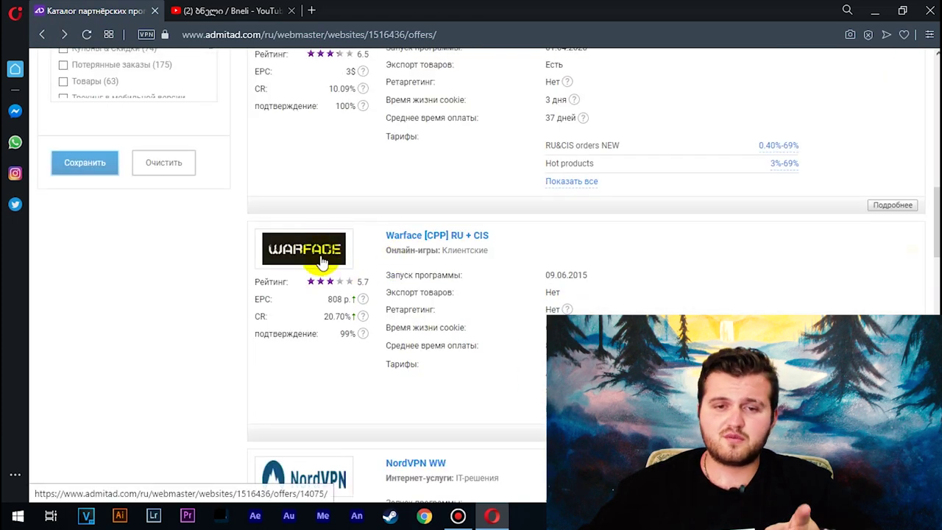
{"action": "scroll", "coordinate": [390, 277], "scroll_direction": "down", "scroll_amount": 6}
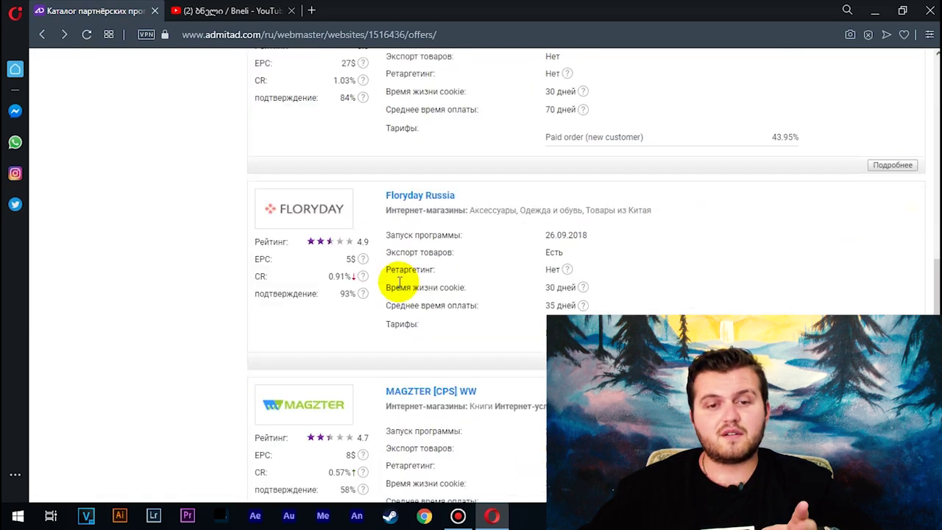
{"action": "scroll", "coordinate": [467, 279], "scroll_direction": "up", "scroll_amount": 9}
{"action": "scroll", "coordinate": [468, 280], "scroll_direction": "up", "scroll_amount": 10}
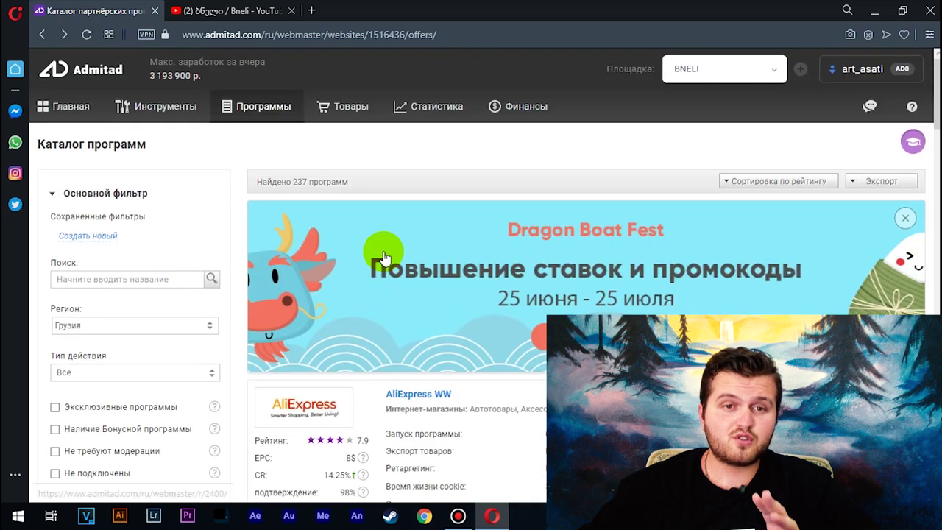
- Switch the active advertising platform from BNELI to Marsi.info
{"action": "mouse_move", "coordinate": [271, 115]}
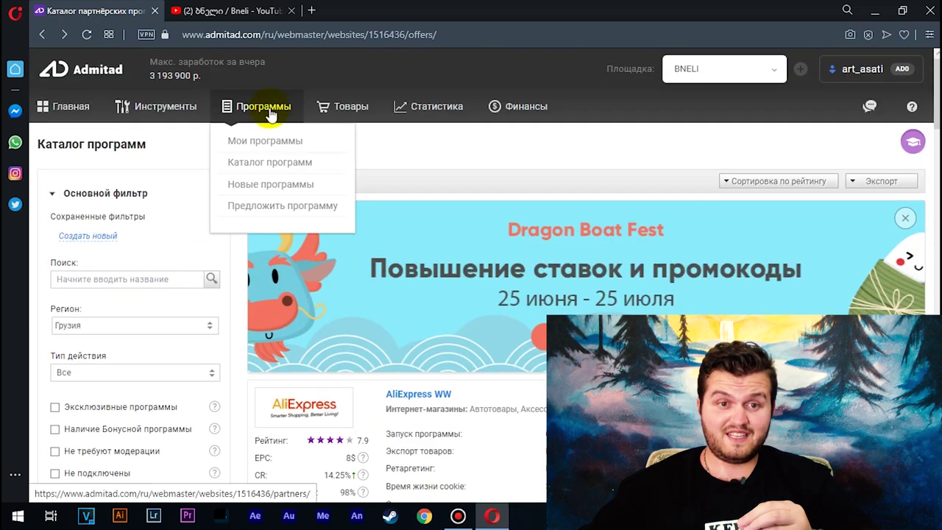
{"action": "left_click", "coordinate": [746, 83]}
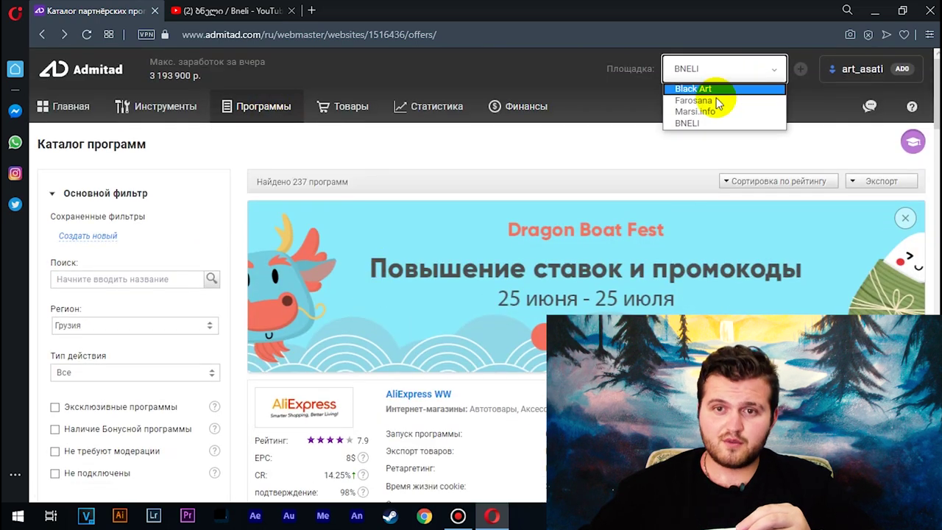
{"action": "left_click", "coordinate": [711, 111]}
- Open the list of Marsi.info's own programs and look through the connected ones for AliExpress RU&CIS
{"action": "mouse_move", "coordinate": [503, 144]}
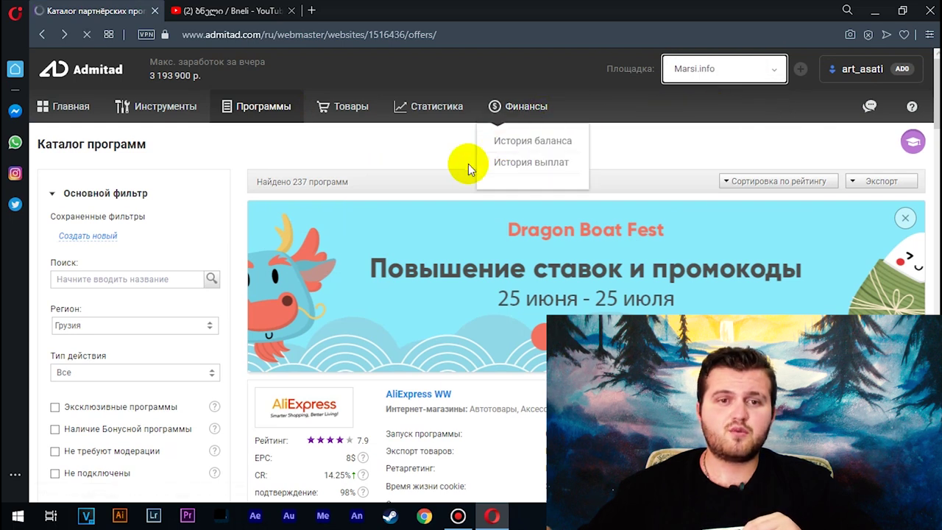
{"action": "mouse_move", "coordinate": [265, 140]}
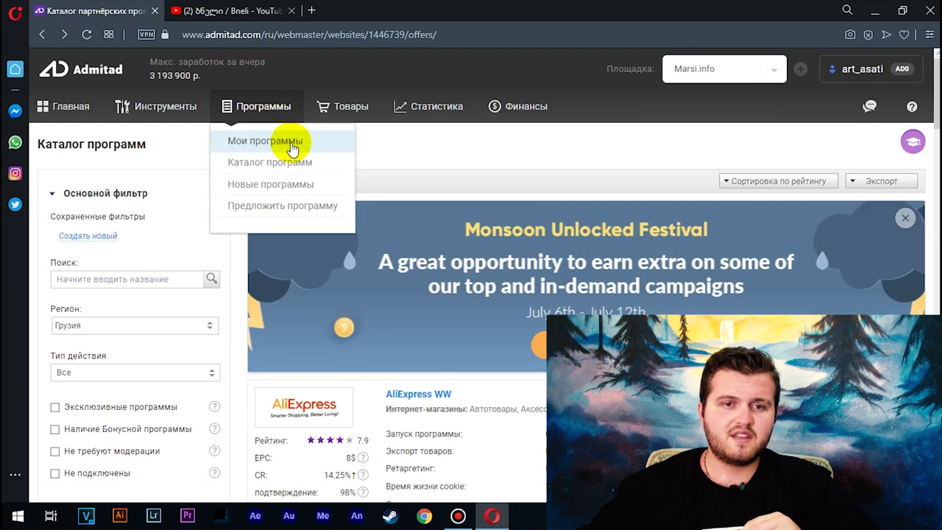
{"action": "left_click", "coordinate": [291, 145]}
{"action": "scroll", "coordinate": [499, 223], "scroll_direction": "down", "scroll_amount": 5}
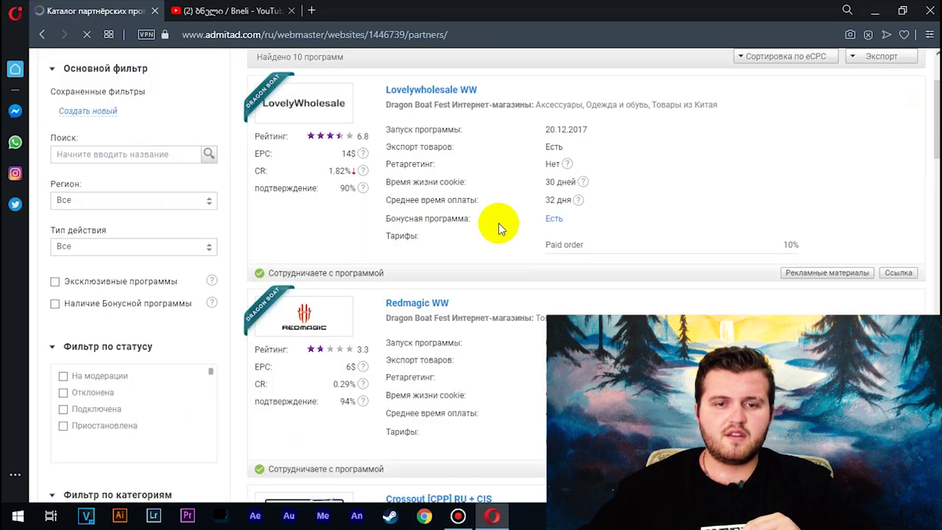
{"action": "scroll", "coordinate": [499, 223], "scroll_direction": "up", "scroll_amount": 2}
{"action": "scroll", "coordinate": [360, 176], "scroll_direction": "down", "scroll_amount": 10}
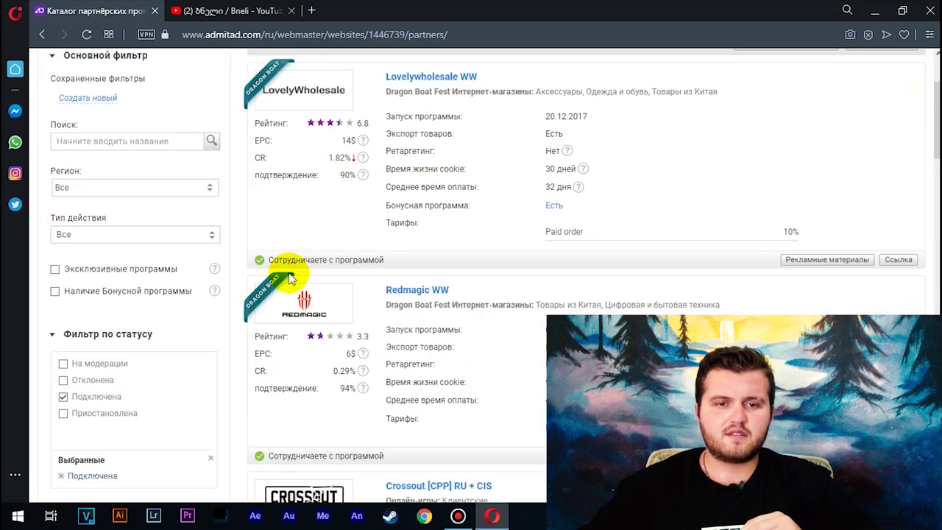
{"action": "scroll", "coordinate": [366, 241], "scroll_direction": "down", "scroll_amount": 10}
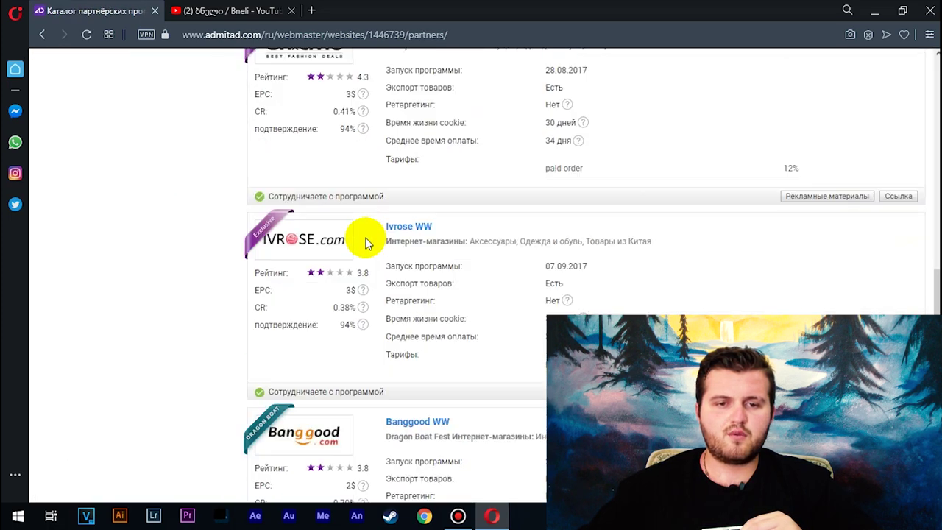
{"action": "scroll", "coordinate": [367, 241], "scroll_direction": "up", "scroll_amount": 8}
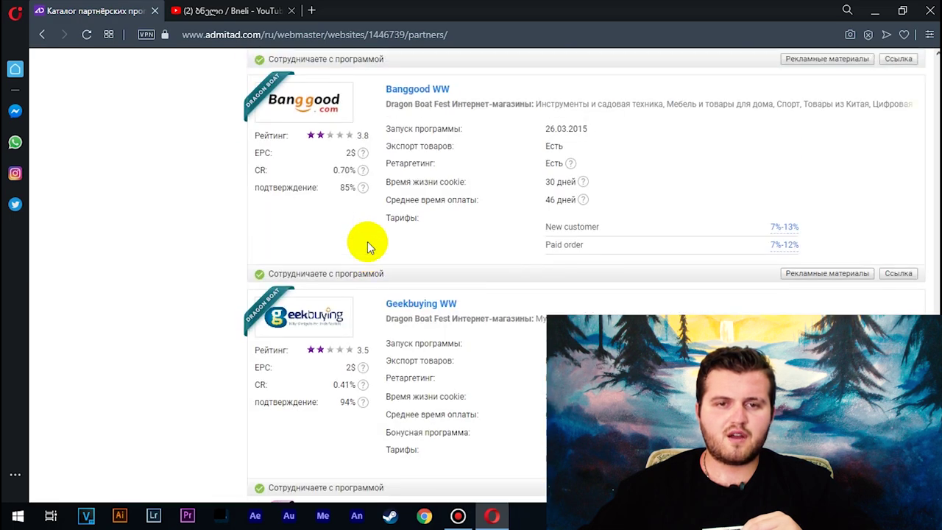
{"action": "scroll", "coordinate": [390, 189], "scroll_direction": "down", "scroll_amount": 1}
- Open the connected AliExpress RU&CIS program and view its description
{"action": "left_click", "coordinate": [433, 151]}
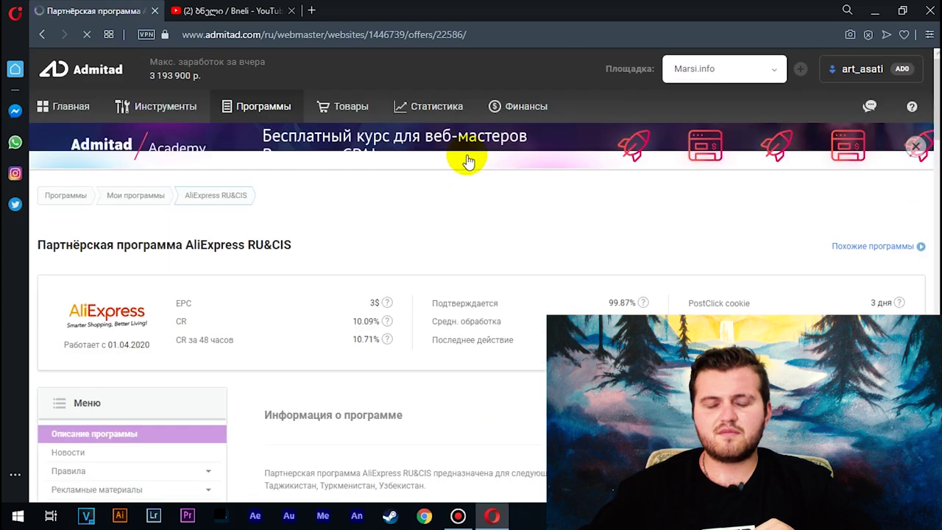
{"action": "scroll", "coordinate": [489, 225], "scroll_direction": "down", "scroll_amount": 2}
{"action": "scroll", "coordinate": [489, 225], "scroll_direction": "down", "scroll_amount": 3}
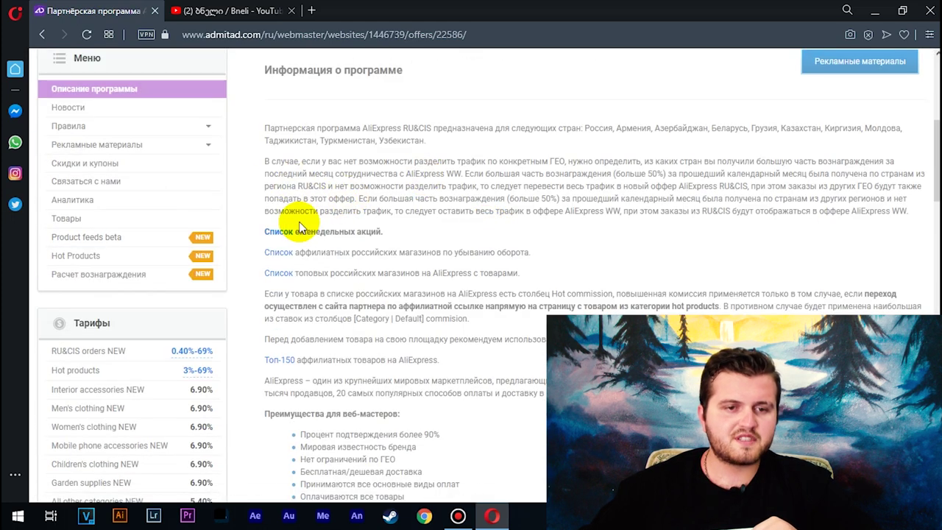
- Open the Deeplink generator among the program's advertising materials and activate its target page field
{"action": "left_click", "coordinate": [151, 149]}
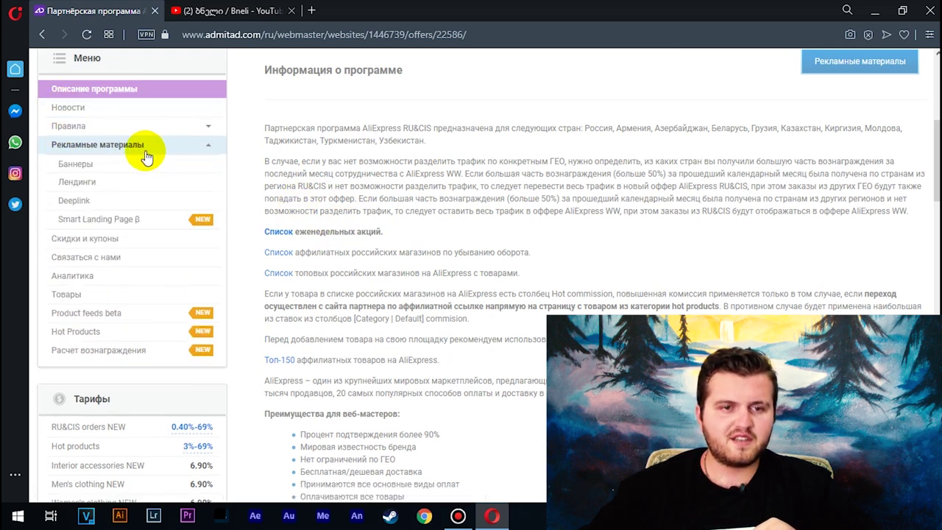
{"action": "left_click", "coordinate": [106, 205]}
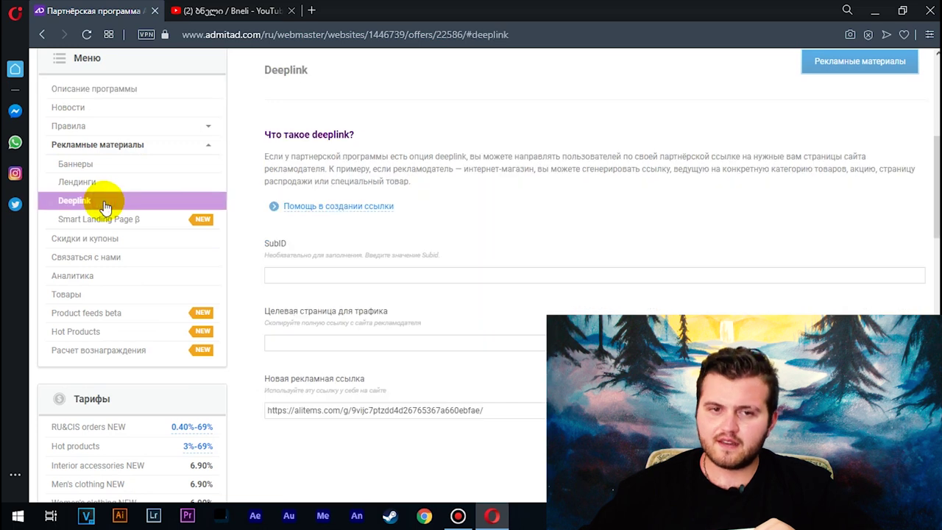
{"action": "scroll", "coordinate": [390, 255], "scroll_direction": "down", "scroll_amount": 1}
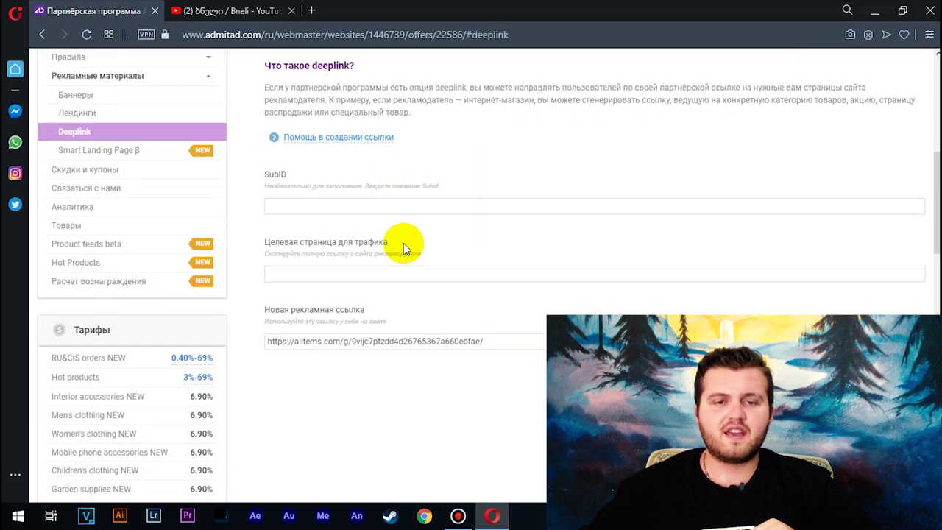
{"action": "left_click", "coordinate": [350, 273]}
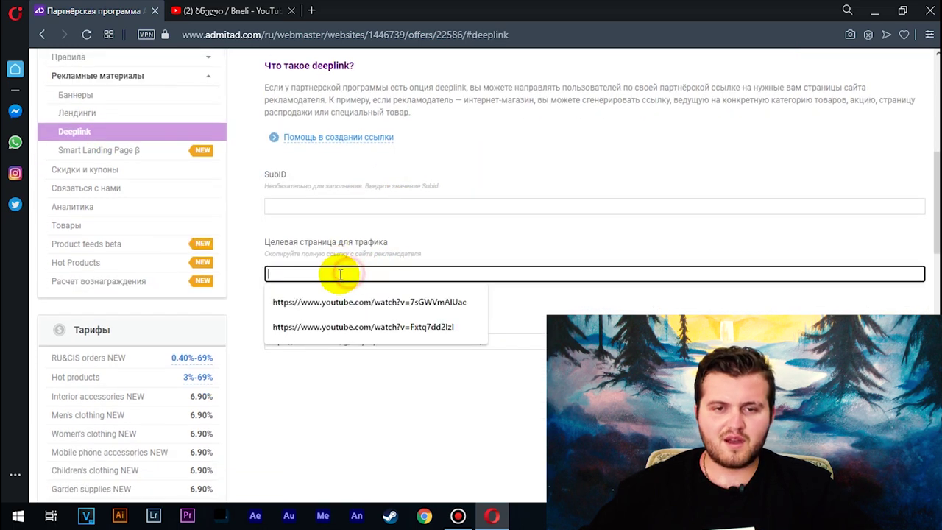
- Open the AliExpress store in a new browser tab and browse the product selections on its home page
{"action": "key", "text": "ctrl+t"}
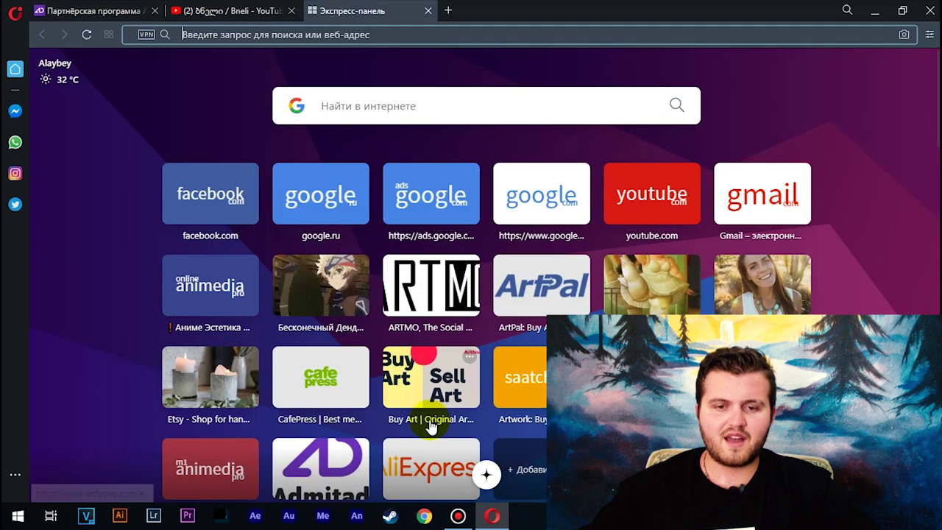
{"action": "left_click", "coordinate": [460, 471]}
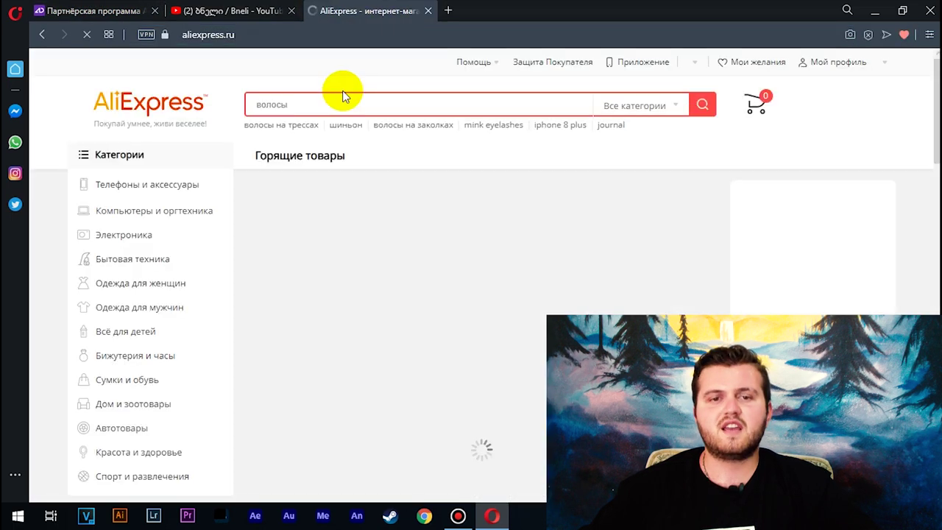
{"action": "scroll", "coordinate": [439, 303], "scroll_direction": "down", "scroll_amount": 5}
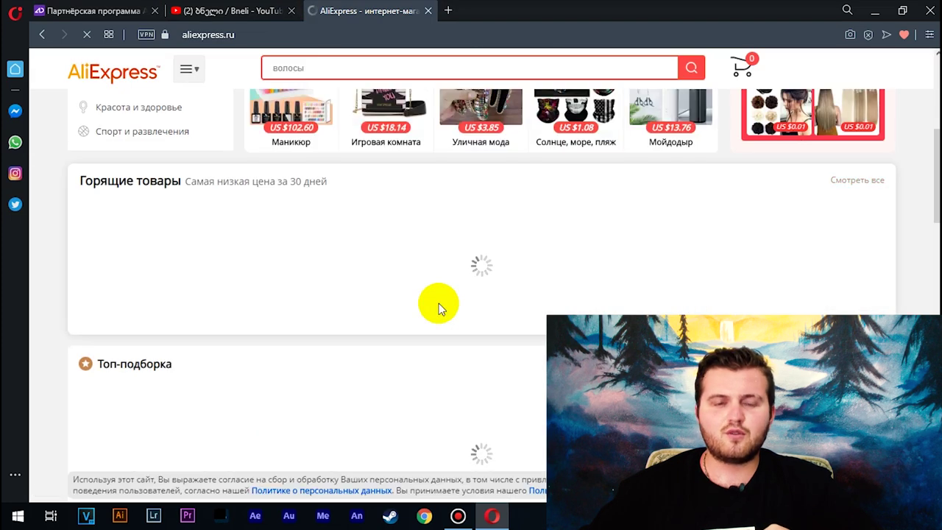
{"action": "scroll", "coordinate": [439, 303], "scroll_direction": "down", "scroll_amount": 4}
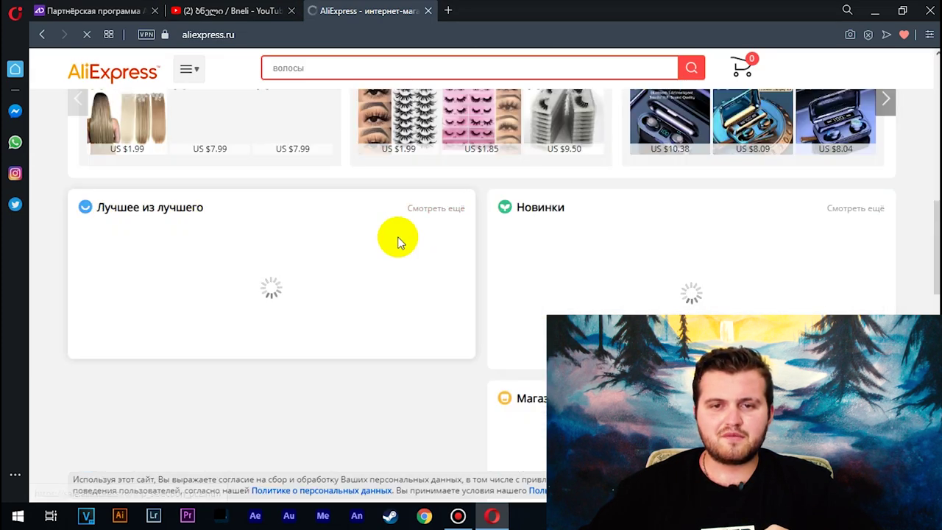
{"action": "scroll", "coordinate": [395, 240], "scroll_direction": "up", "scroll_amount": 3}
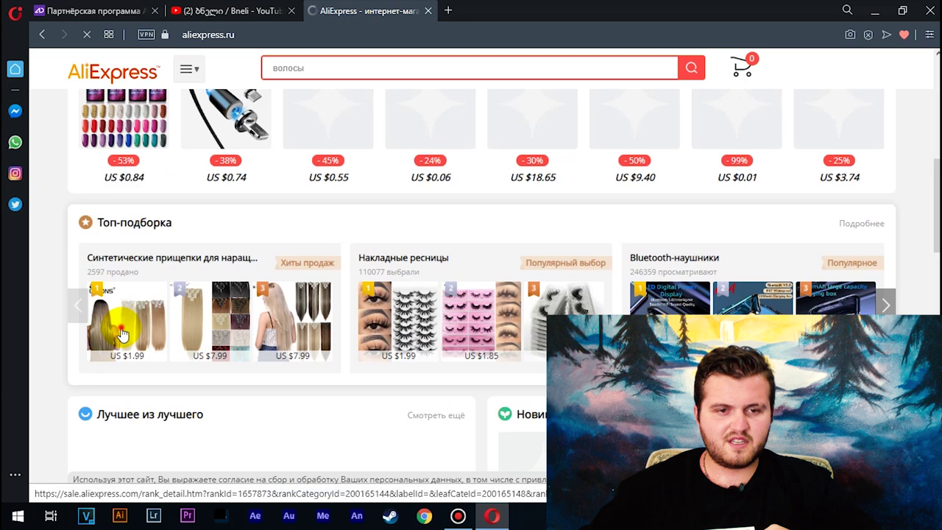
{"action": "left_click", "coordinate": [146, 335]}
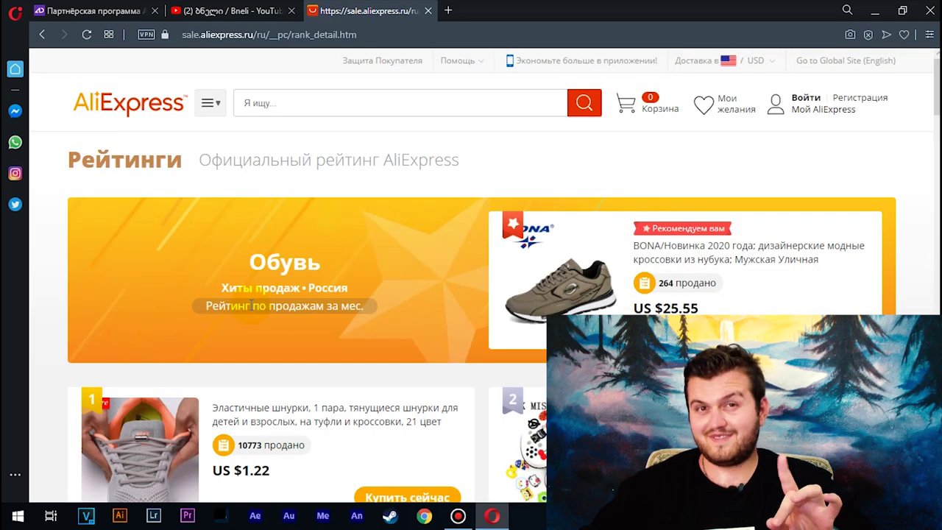
{"action": "scroll", "coordinate": [297, 254], "scroll_direction": "down", "scroll_amount": 6}
{"action": "left_click", "coordinate": [42, 35]}
- Open the MERISI five-clip synthetic hair product from the "Лучшее из лучшего" selection and close the selection's page
{"action": "scroll", "coordinate": [458, 309], "scroll_direction": "down", "scroll_amount": 4}
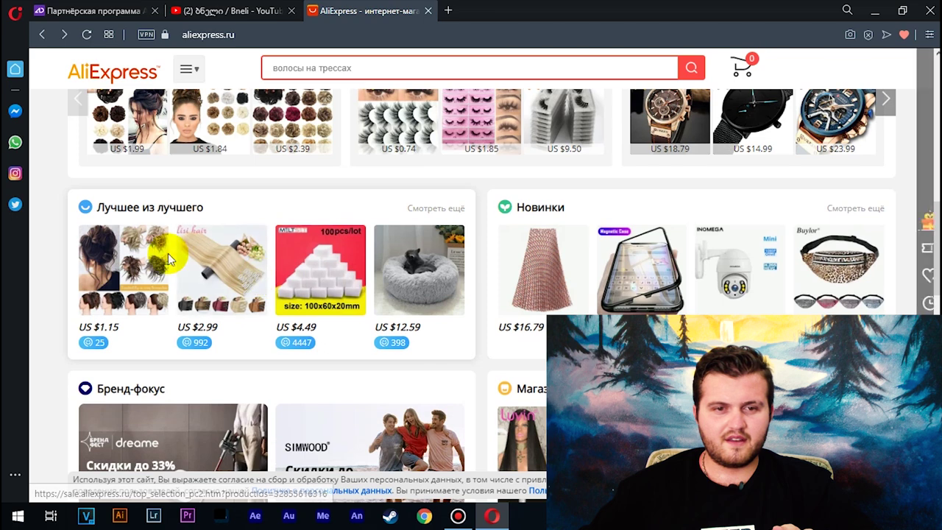
{"action": "scroll", "coordinate": [353, 259], "scroll_direction": "down", "scroll_amount": 1}
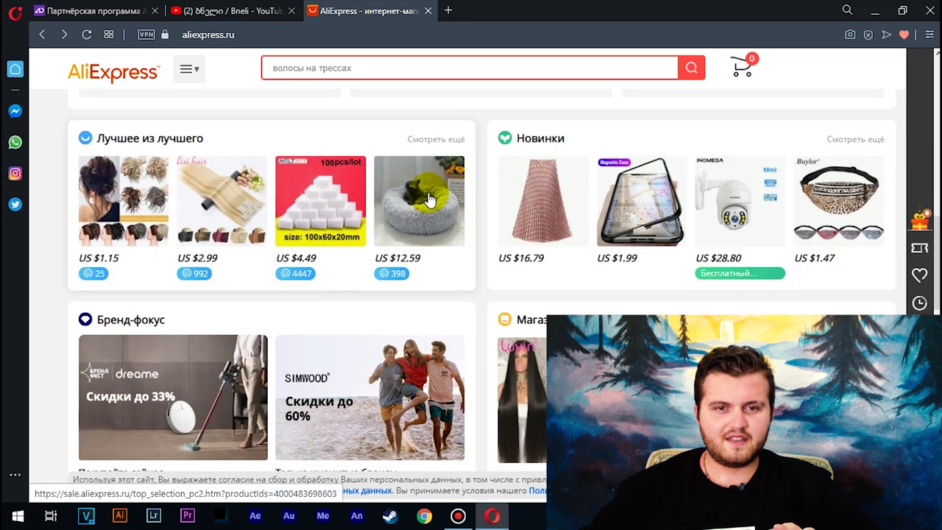
{"action": "left_click", "coordinate": [397, 220]}
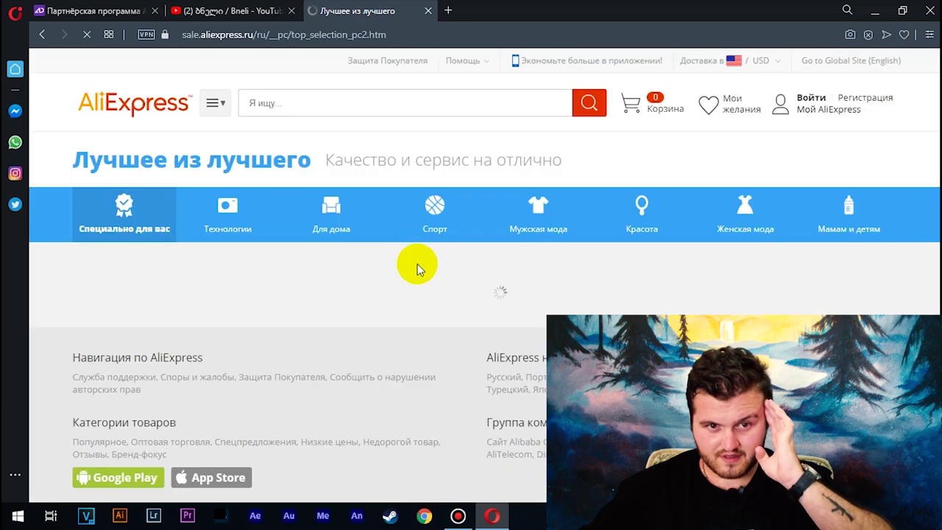
{"action": "scroll", "coordinate": [417, 265], "scroll_direction": "down", "scroll_amount": 2}
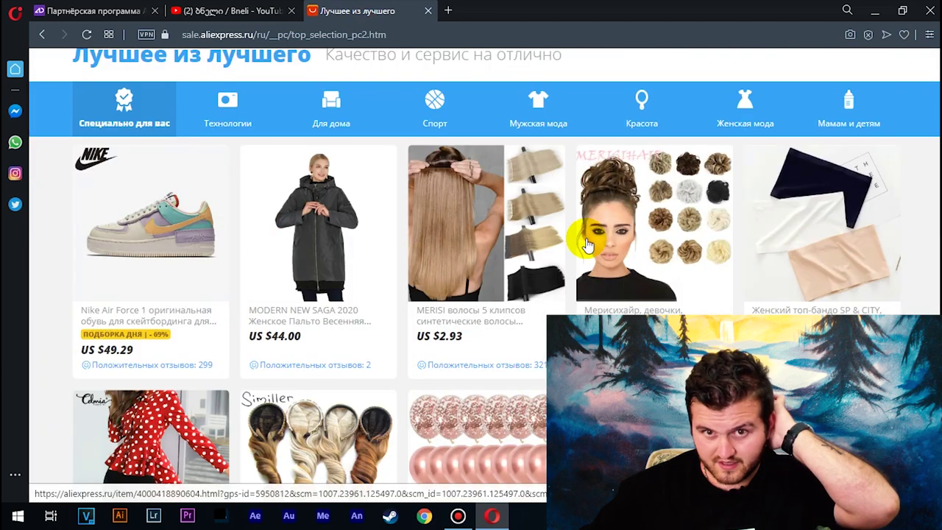
{"action": "left_click", "coordinate": [485, 234]}
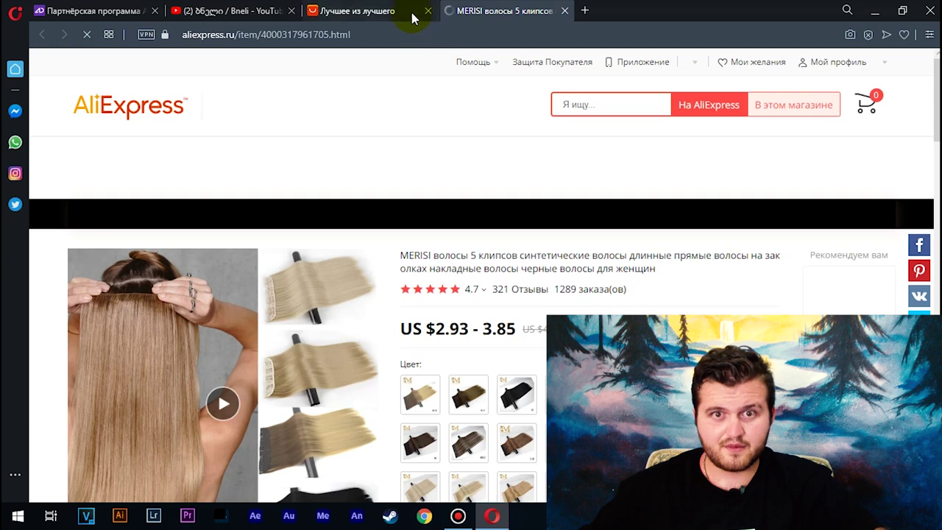
{"action": "left_click", "coordinate": [428, 16]}
{"action": "scroll", "coordinate": [379, 240], "scroll_direction": "down", "scroll_amount": 2}
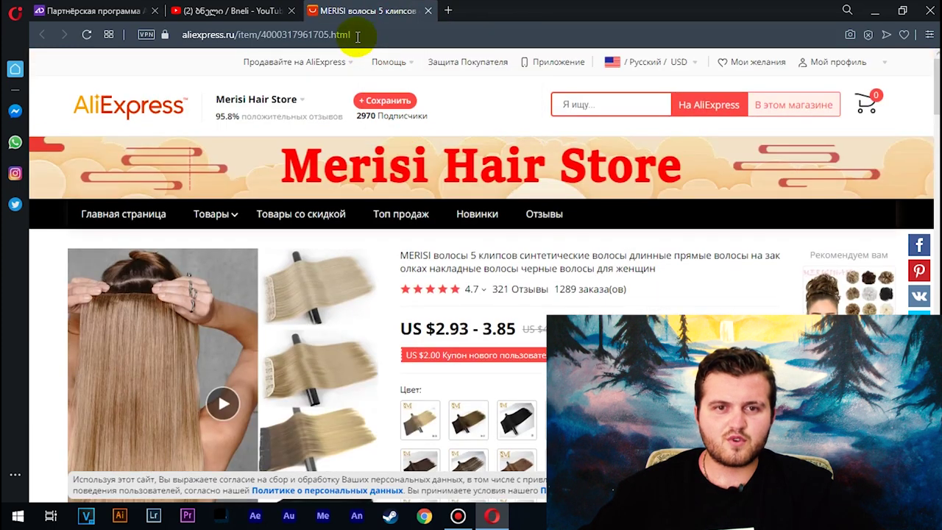
- Copy the MERISI product page's address into the Deeplink generator's target page field and select the generated advertising link
{"action": "left_click", "coordinate": [357, 37]}
{"action": "right_click", "coordinate": [353, 25]}
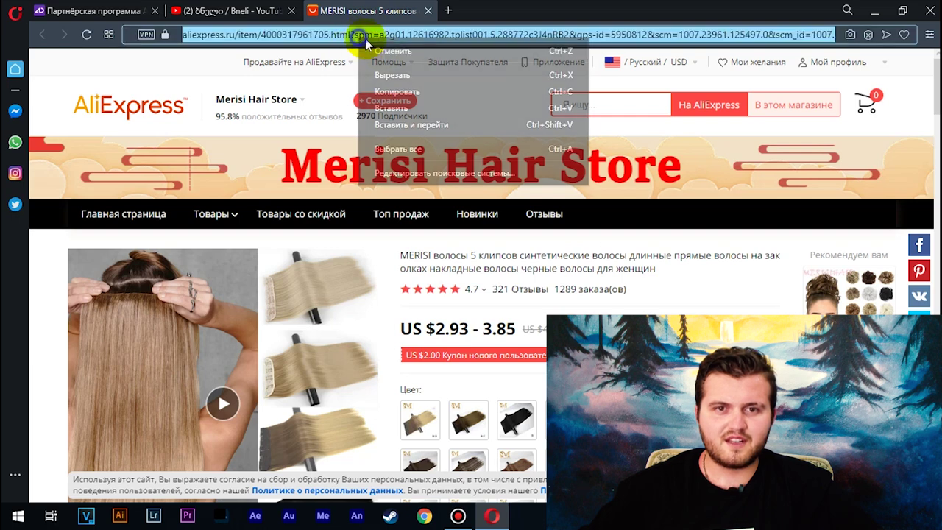
{"action": "left_click", "coordinate": [416, 93]}
{"action": "left_click", "coordinate": [81, 9]}
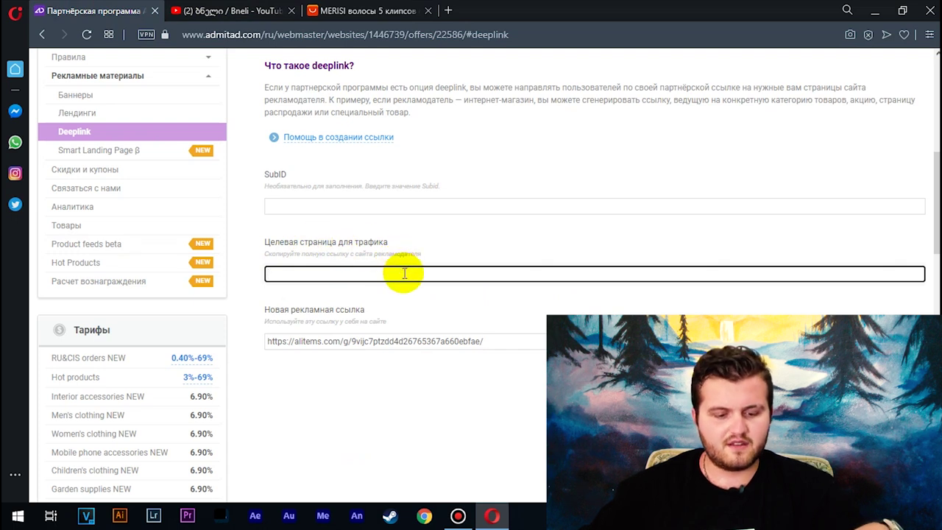
{"action": "key", "text": "ctrl+v"}
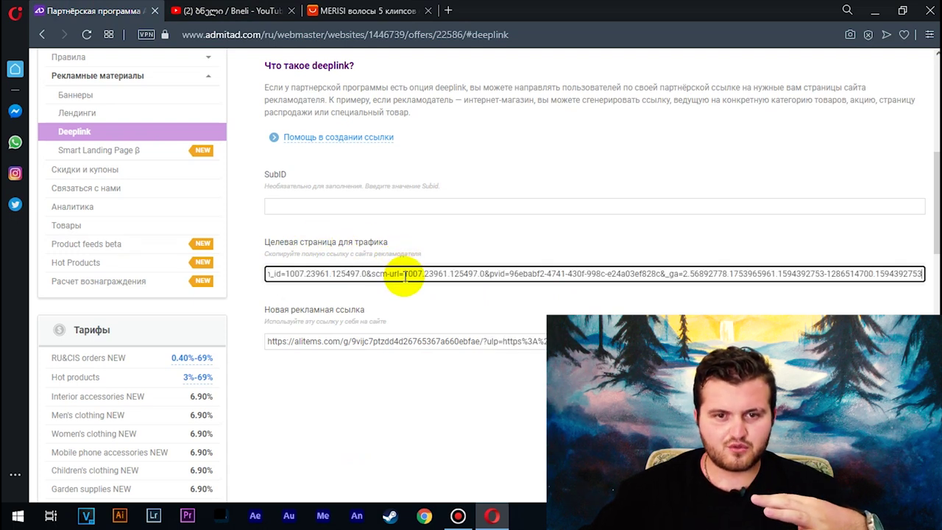
{"action": "left_click_drag", "start_coordinate": [321, 341], "coordinate": [559, 343]}
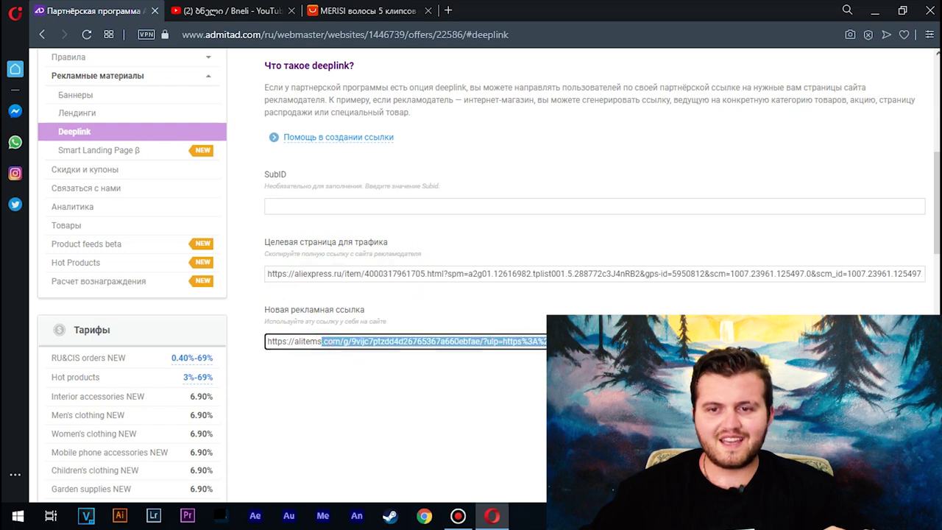
{"action": "left_click_drag", "start_coordinate": [272, 354], "coordinate": [35, 355]}
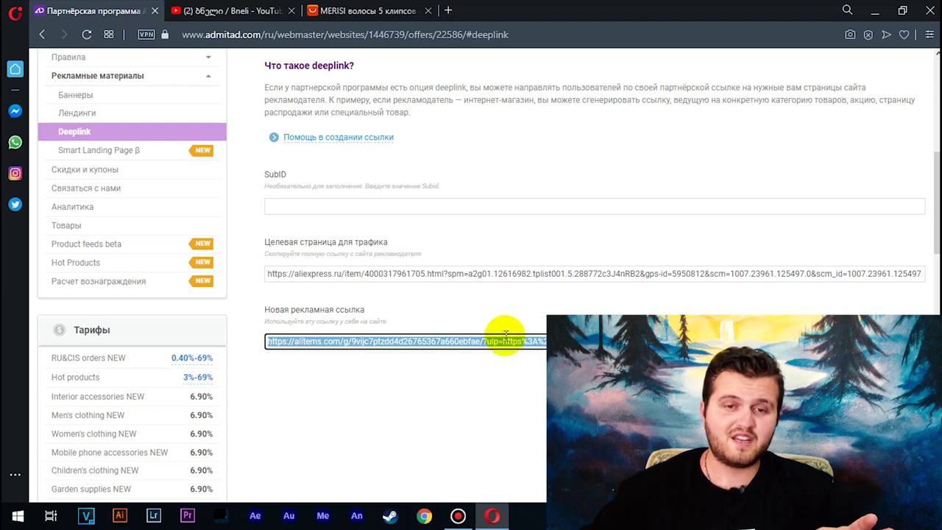
- View the MERISI hair product's page on AliExpress and return to the Deeplink generator
{"action": "scroll", "coordinate": [506, 335], "scroll_direction": "up", "scroll_amount": 1}
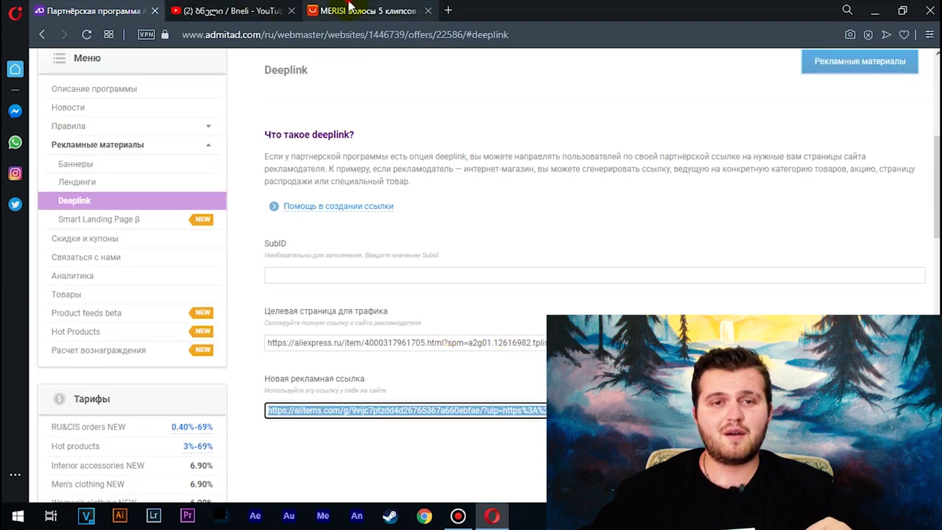
{"action": "left_click", "coordinate": [350, 8]}
{"action": "scroll", "coordinate": [524, 271], "scroll_direction": "down", "scroll_amount": 1}
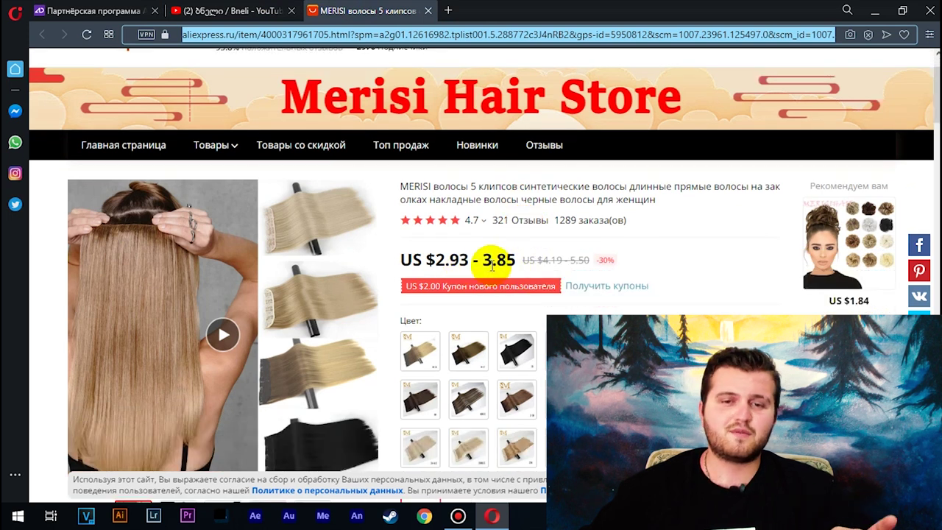
{"action": "left_click", "coordinate": [122, 12]}
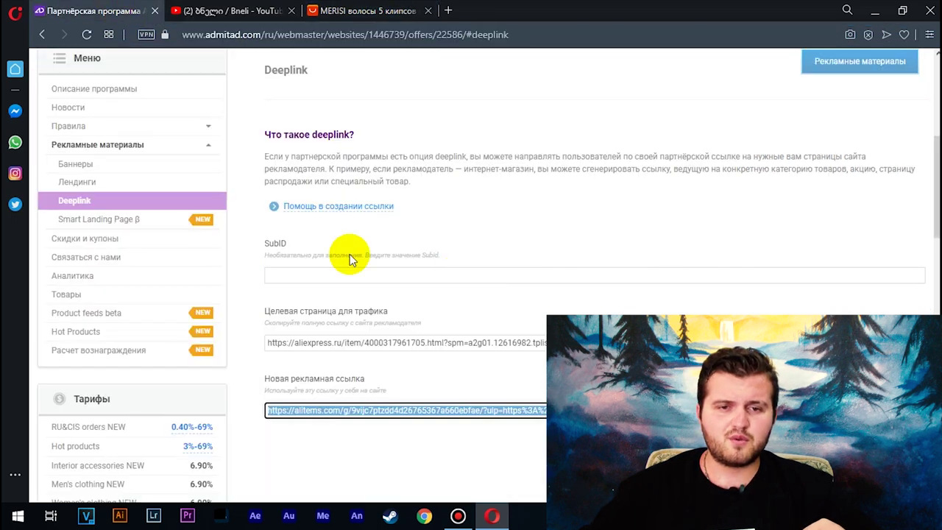
- Set the deeplink's SubID to "qalis tmebi" and select the updated advertising link
{"action": "left_click", "coordinate": [324, 272]}
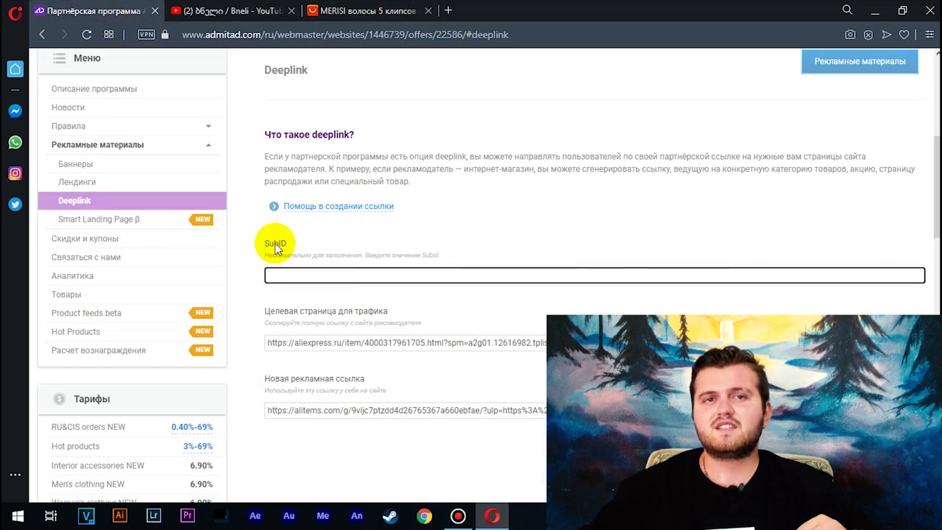
{"action": "left_click", "coordinate": [335, 276]}
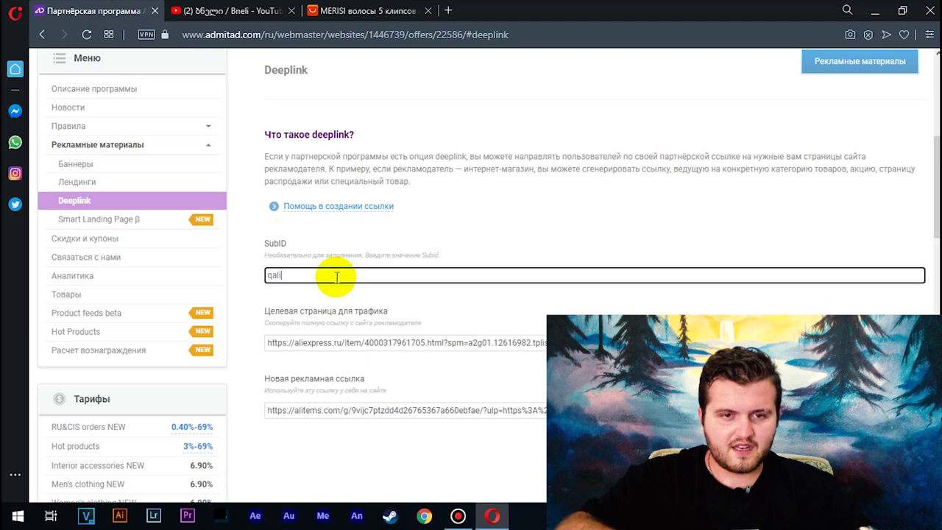
{"action": "type", "text": "qalis tmebi"}
{"action": "left_click", "coordinate": [471, 342]}
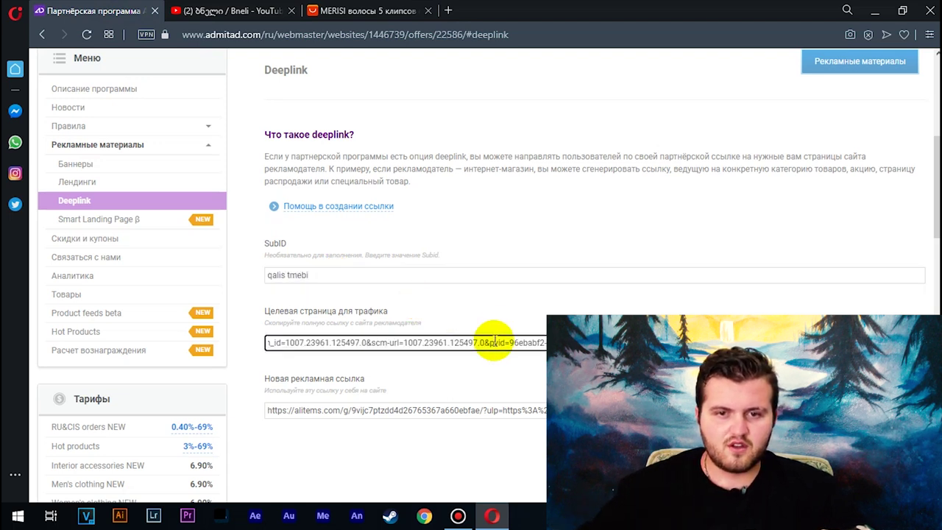
{"action": "left_click", "coordinate": [477, 379]}
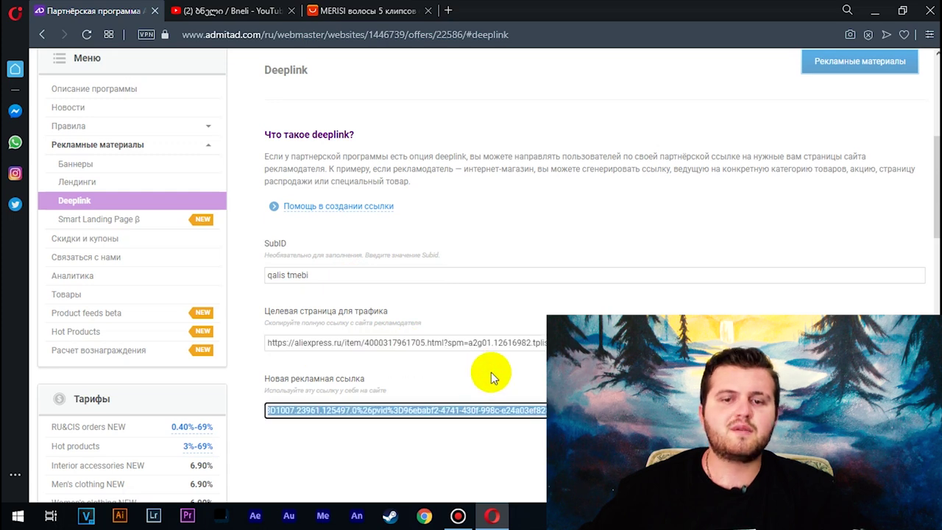
- Change the deeplink's SubID to "qalis tmebi 2"
{"action": "left_click_drag", "start_coordinate": [337, 278], "coordinate": [244, 284]}
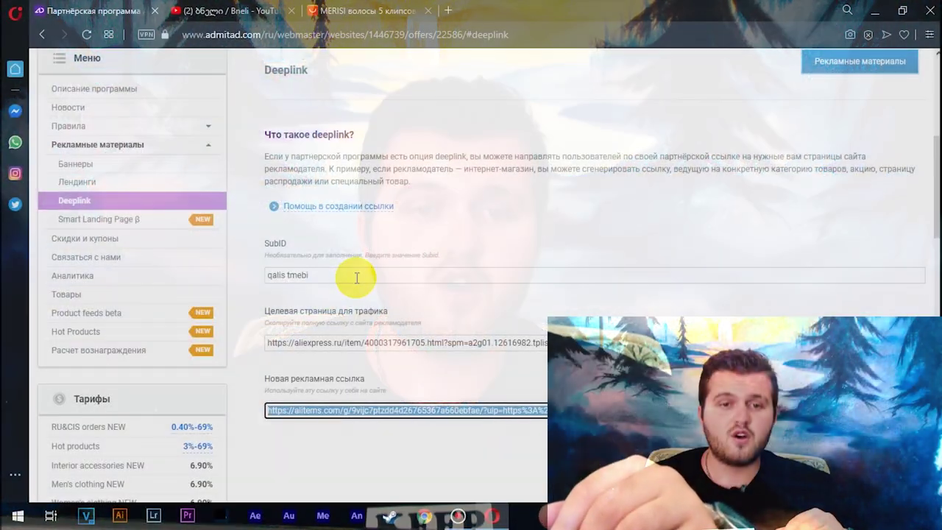
{"action": "left_click_drag", "start_coordinate": [357, 273], "coordinate": [258, 287]}
{"action": "left_click", "coordinate": [258, 287]}
{"action": "left_click", "coordinate": [329, 275]}
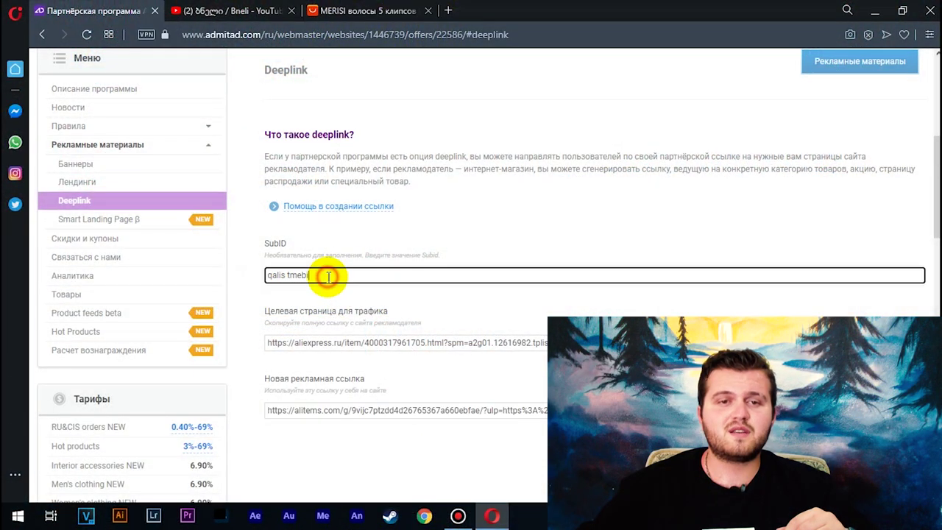
{"action": "scroll", "coordinate": [337, 315], "scroll_direction": "up", "scroll_amount": 2}
{"action": "scroll", "coordinate": [335, 295], "scroll_direction": "down", "scroll_amount": 3}
{"action": "left_click_drag", "start_coordinate": [328, 206], "coordinate": [238, 204]}
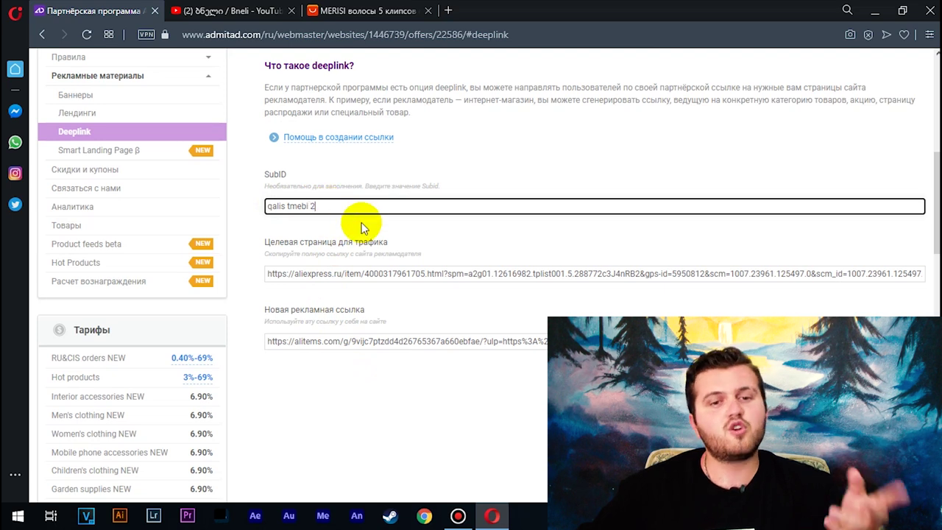
{"action": "key", "text": "Tab"}
{"action": "left_click", "coordinate": [352, 207]}
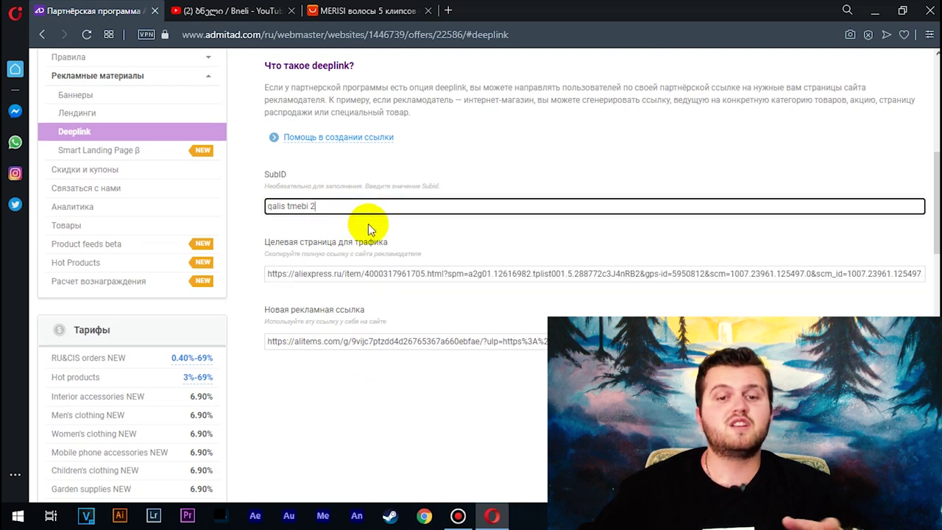
- Copy the new advertising link from the Deeplink generator
{"action": "left_click", "coordinate": [423, 339]}
{"action": "right_click", "coordinate": [414, 340]}
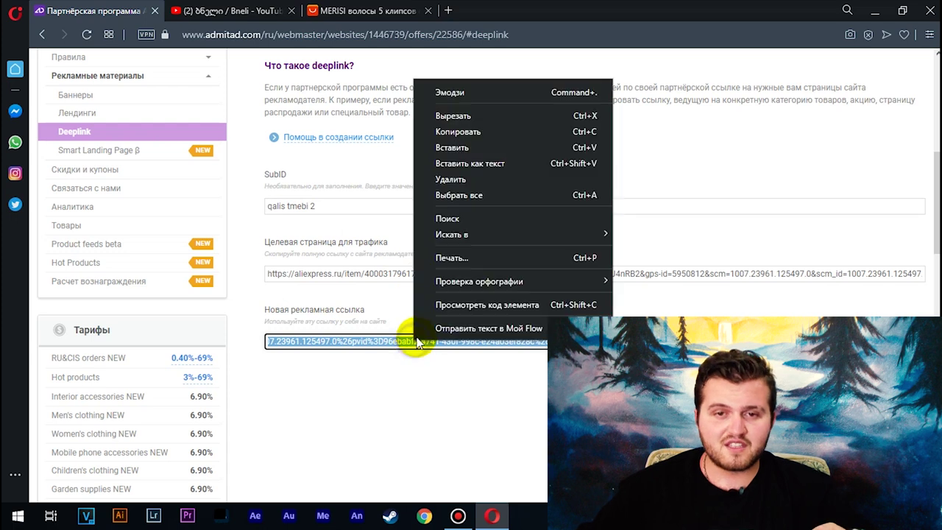
{"action": "left_click", "coordinate": [466, 133]}
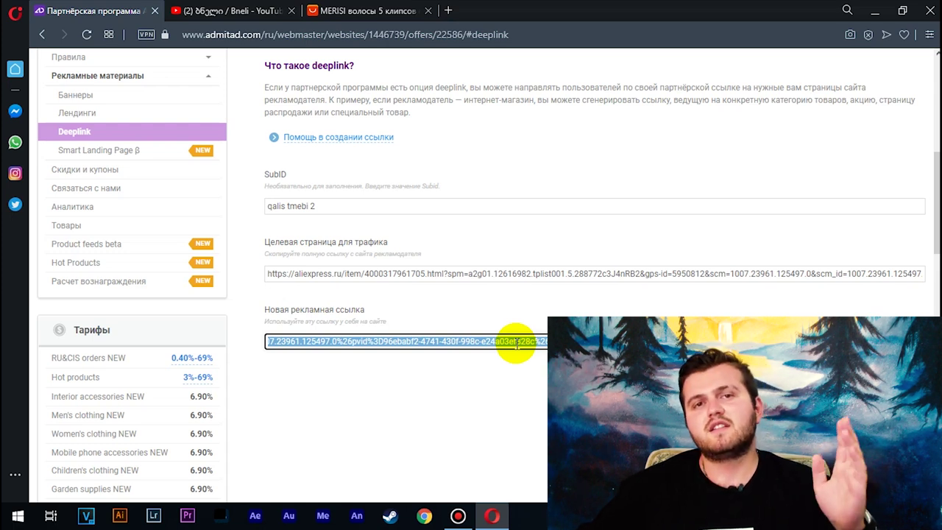
- Open Admitad's Shortlink tool, paste the copied deeplink as the long link and generate a short link from it
{"action": "scroll", "coordinate": [518, 343], "scroll_direction": "up", "scroll_amount": 6}
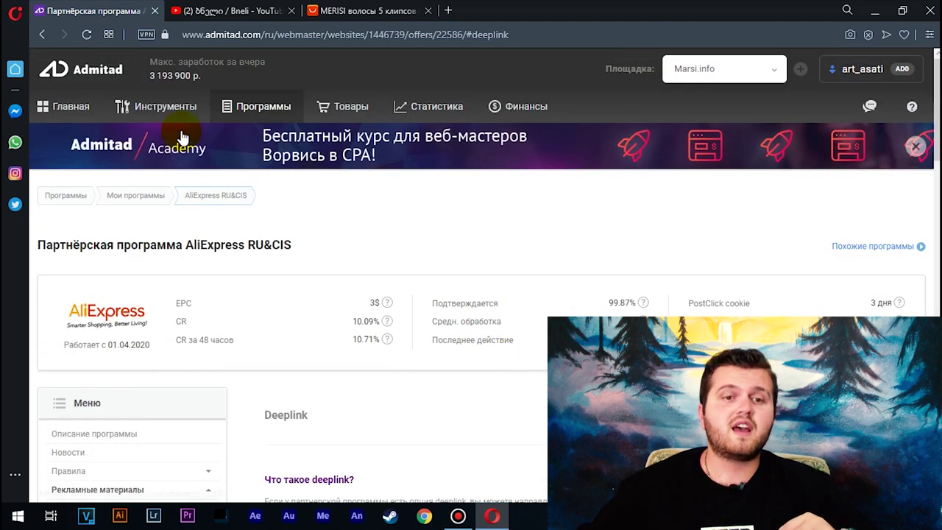
{"action": "mouse_move", "coordinate": [171, 112]}
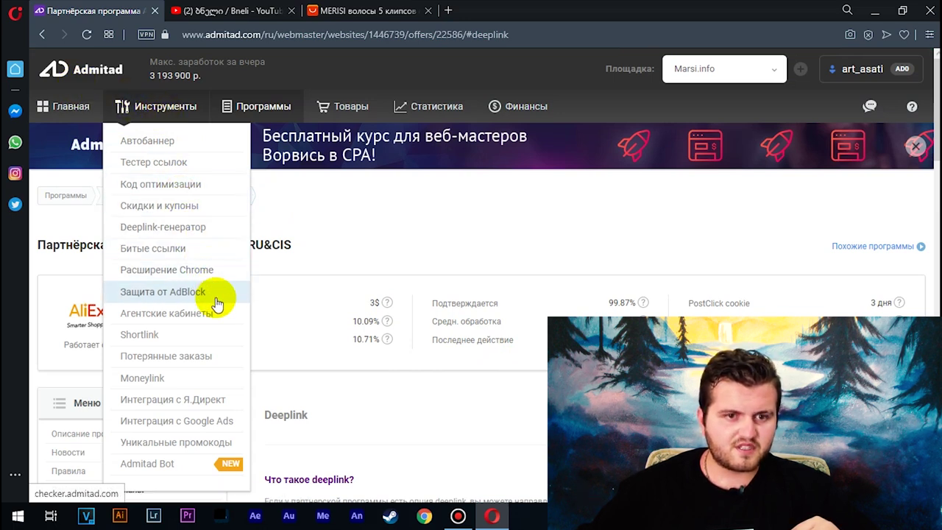
{"action": "left_click", "coordinate": [136, 343]}
{"action": "scroll", "coordinate": [376, 339], "scroll_direction": "down", "scroll_amount": 1}
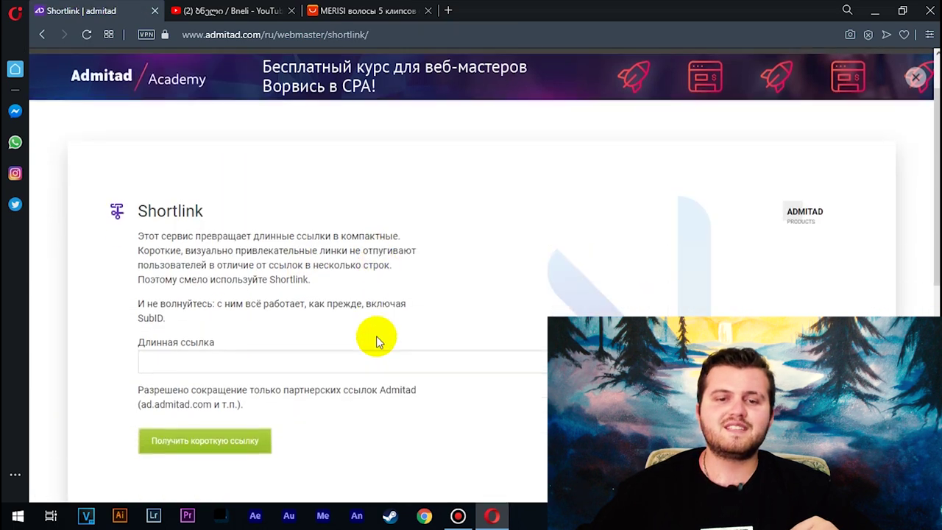
{"action": "scroll", "coordinate": [376, 340], "scroll_direction": "down", "scroll_amount": 2}
{"action": "left_click", "coordinate": [359, 226]}
{"action": "right_click", "coordinate": [359, 225]}
{"action": "left_click", "coordinate": [426, 332]}
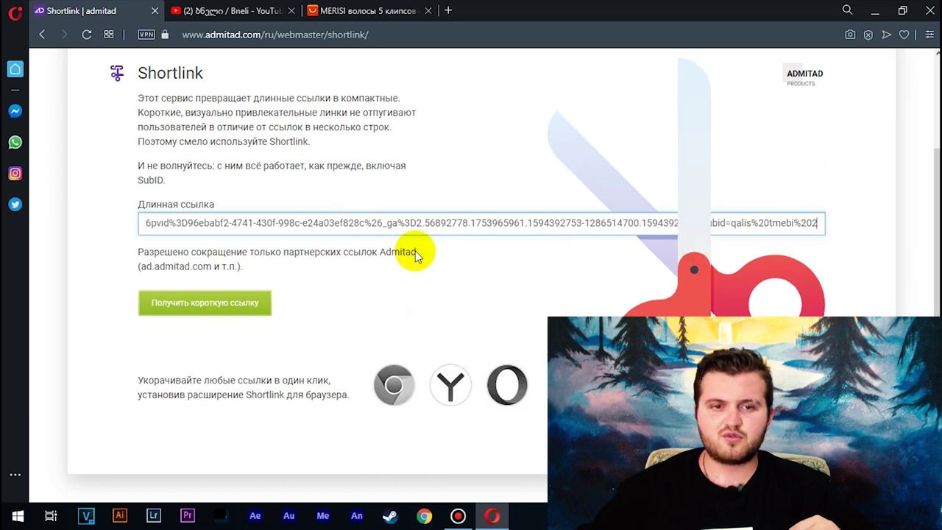
{"action": "left_click", "coordinate": [197, 302]}
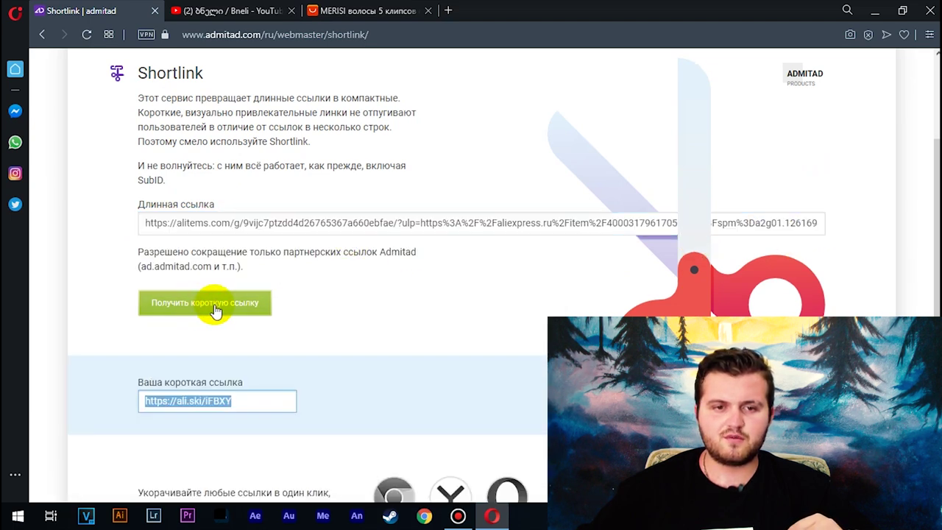
- Copy the generated short link
{"action": "scroll", "coordinate": [343, 370], "scroll_direction": "down", "scroll_amount": 1}
{"action": "right_click", "coordinate": [209, 332]}
{"action": "left_click", "coordinate": [278, 94]}
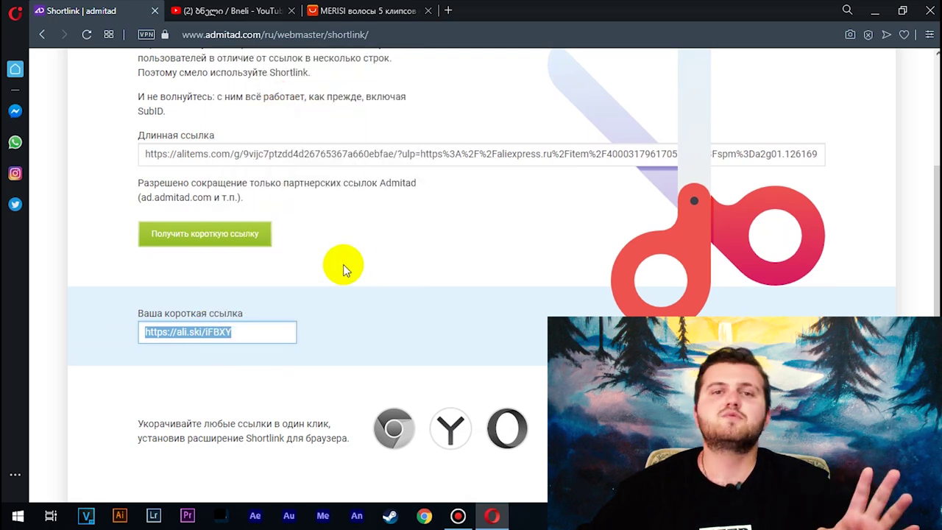
- Copy the full affiliate link from the Shortlink tool's long link field
{"action": "scroll", "coordinate": [343, 271], "scroll_direction": "up", "scroll_amount": 2}
{"action": "scroll", "coordinate": [348, 268], "scroll_direction": "up", "scroll_amount": 2}
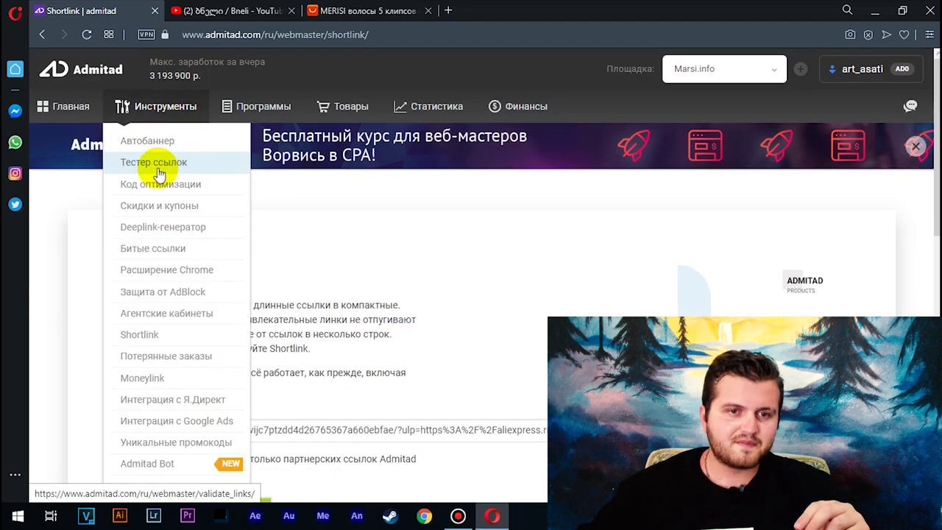
{"action": "left_click", "coordinate": [463, 430]}
{"action": "right_click", "coordinate": [464, 430]}
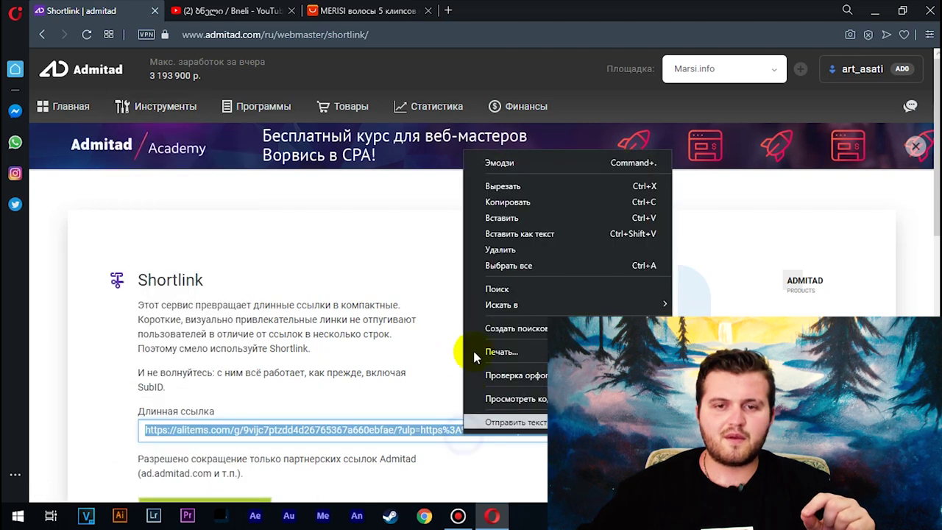
{"action": "left_click", "coordinate": [497, 202]}
- Open the link tester, check the copied affiliate link and review its link information
{"action": "mouse_move", "coordinate": [165, 108]}
{"action": "left_click", "coordinate": [184, 163]}
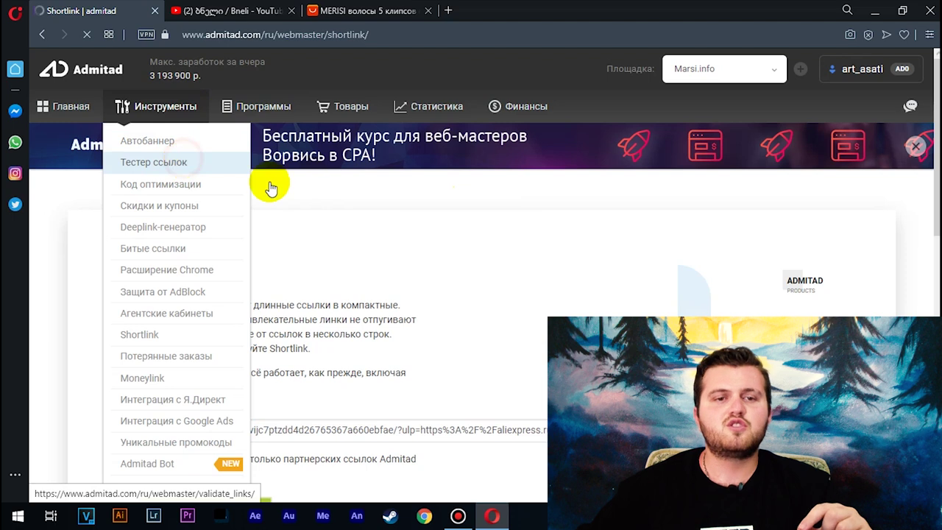
{"action": "scroll", "coordinate": [450, 276], "scroll_direction": "down", "scroll_amount": 2}
{"action": "left_click", "coordinate": [339, 261]}
{"action": "key", "text": "ctrl+v"}
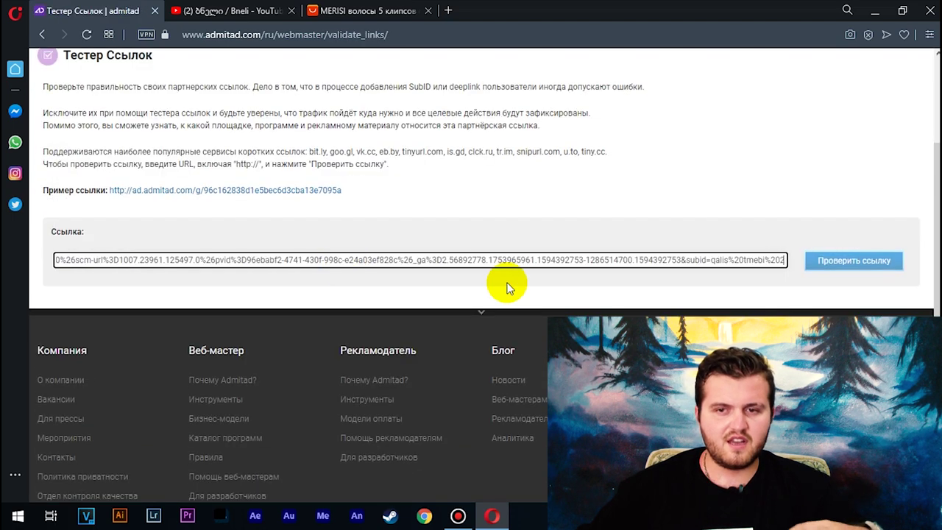
{"action": "left_click", "coordinate": [835, 273]}
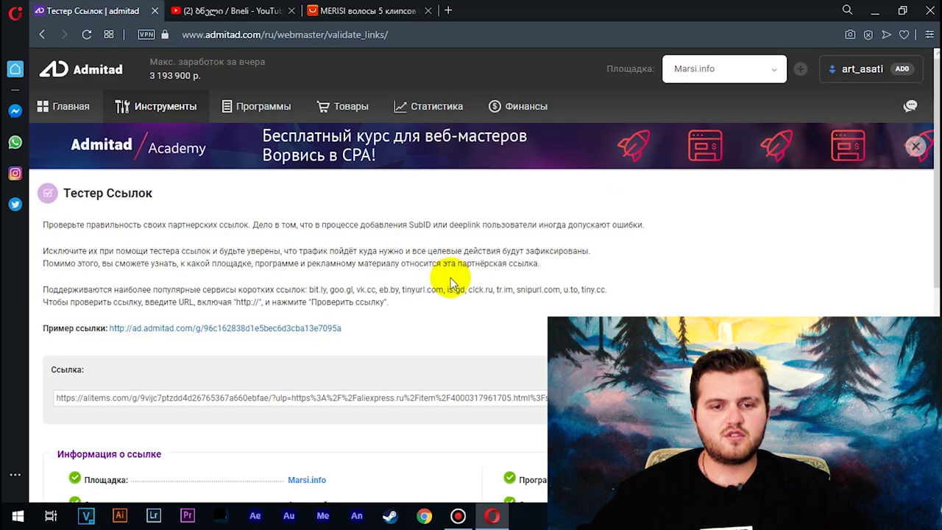
{"action": "scroll", "coordinate": [451, 287], "scroll_direction": "down", "scroll_amount": 1}
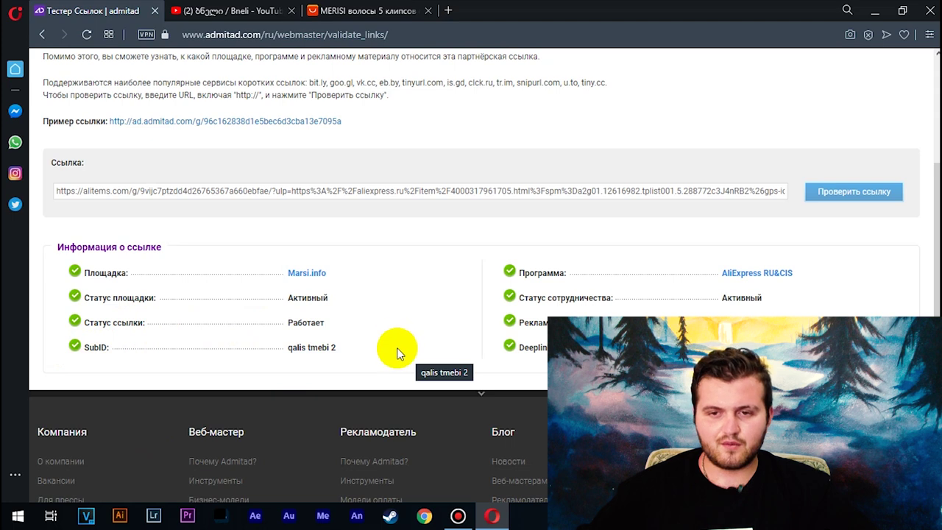
{"action": "scroll", "coordinate": [398, 353], "scroll_direction": "up", "scroll_amount": 3}
- Open Admitad's autobanner tool and start adding a new autobanner
{"action": "mouse_move", "coordinate": [158, 109]}
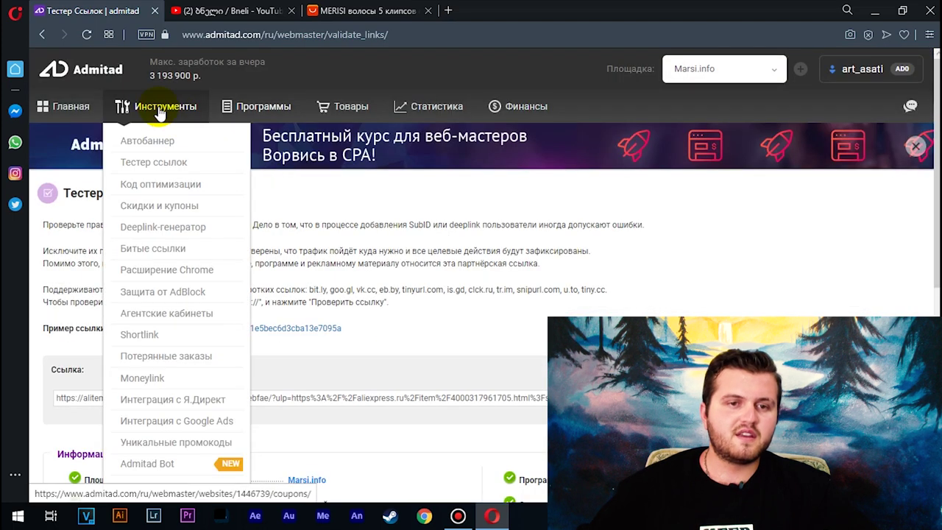
{"action": "left_click", "coordinate": [189, 146]}
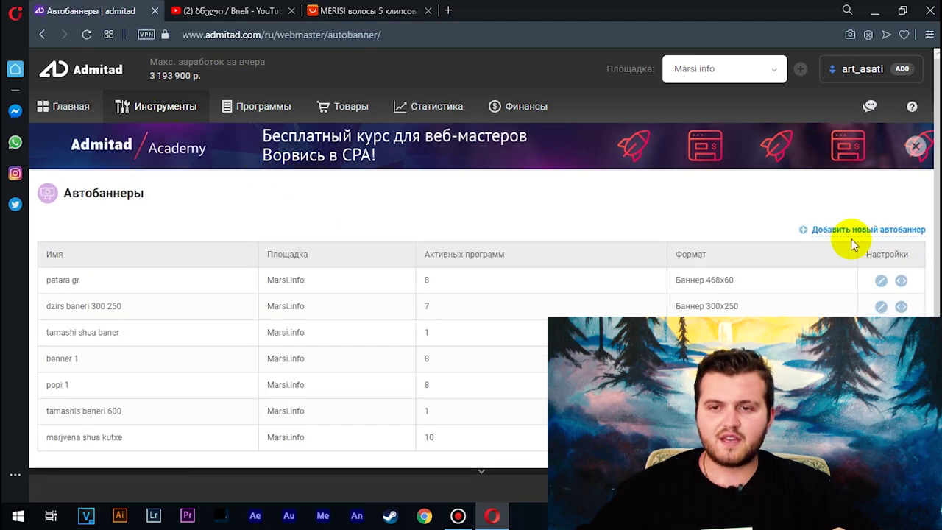
{"action": "left_click", "coordinate": [842, 231]}
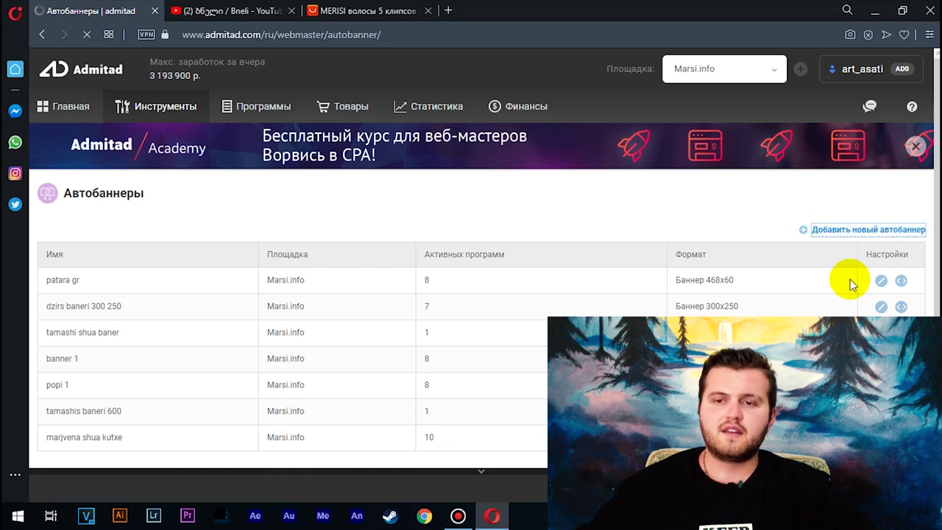
{"action": "left_click", "coordinate": [832, 231]}
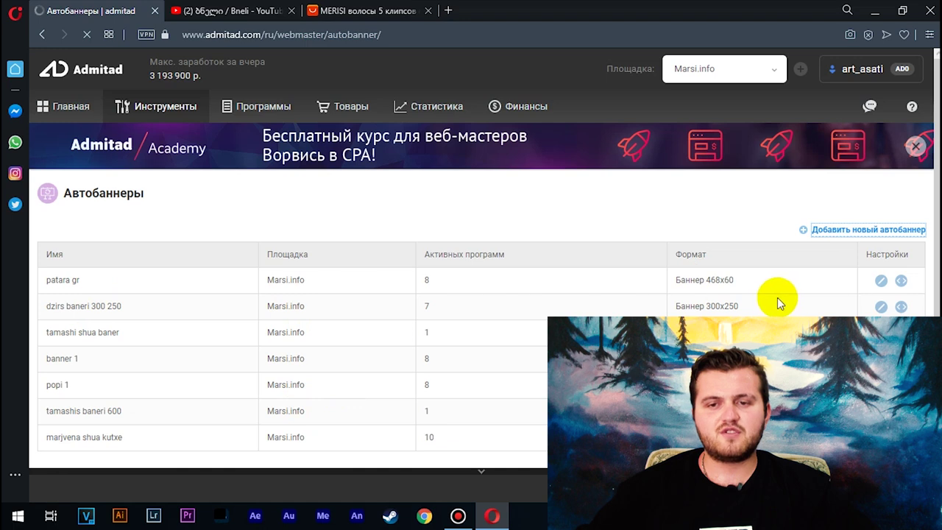
- Choose Marsi.info as the autobanner's website and name the autobanner "baneri 12"
{"action": "scroll", "coordinate": [400, 227], "scroll_direction": "down", "scroll_amount": 3}
{"action": "left_click", "coordinate": [343, 140]}
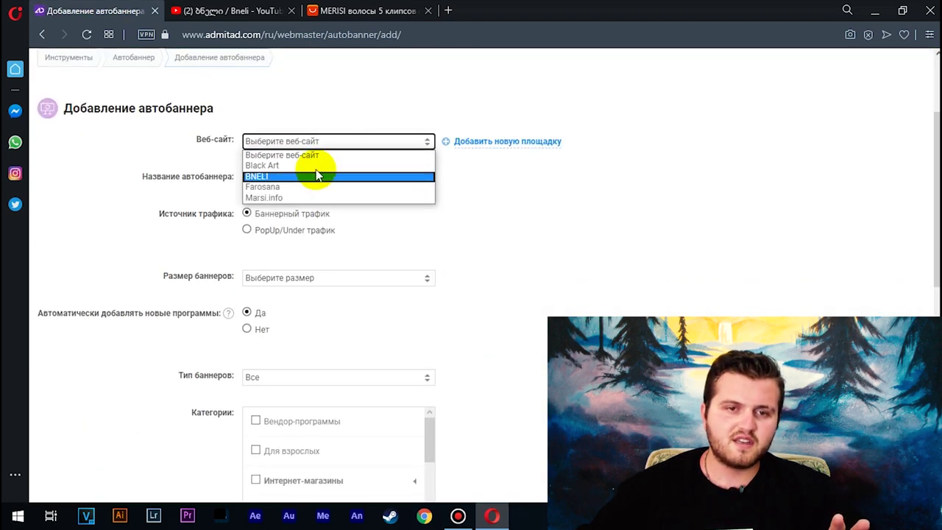
{"action": "left_click", "coordinate": [316, 198]}
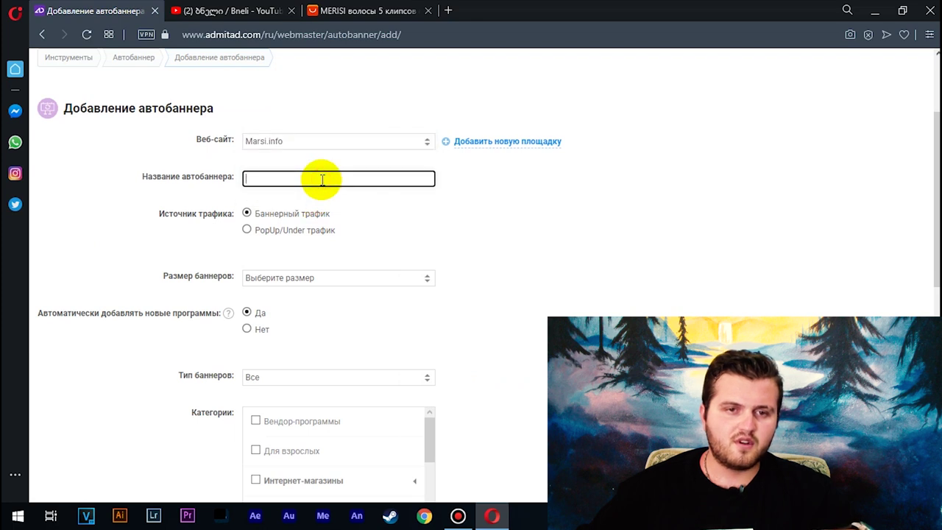
{"action": "left_click", "coordinate": [322, 180]}
{"action": "type", "text": "sfdgf"}
{"action": "left_click_drag", "start_coordinate": [301, 184], "coordinate": [142, 178]}
{"action": "type", "text": "bane"}
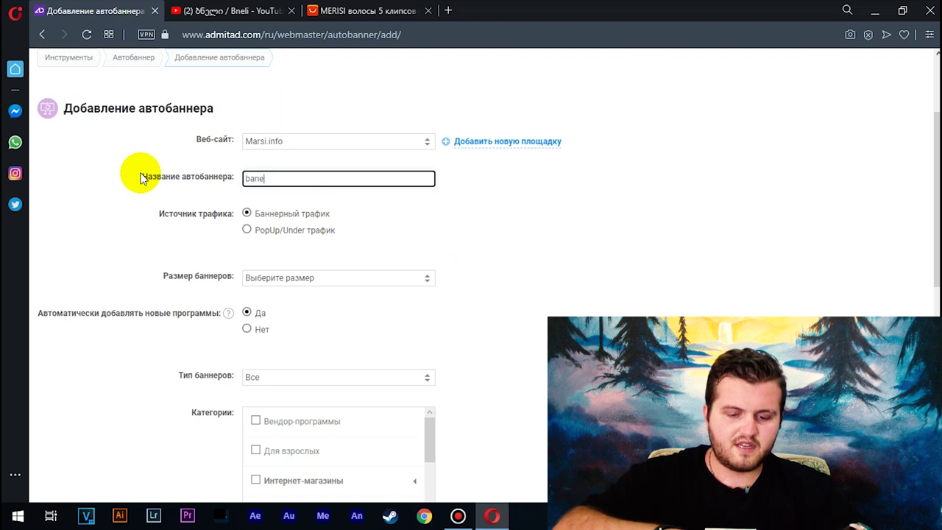
{"action": "type", "text": "ri 12"}
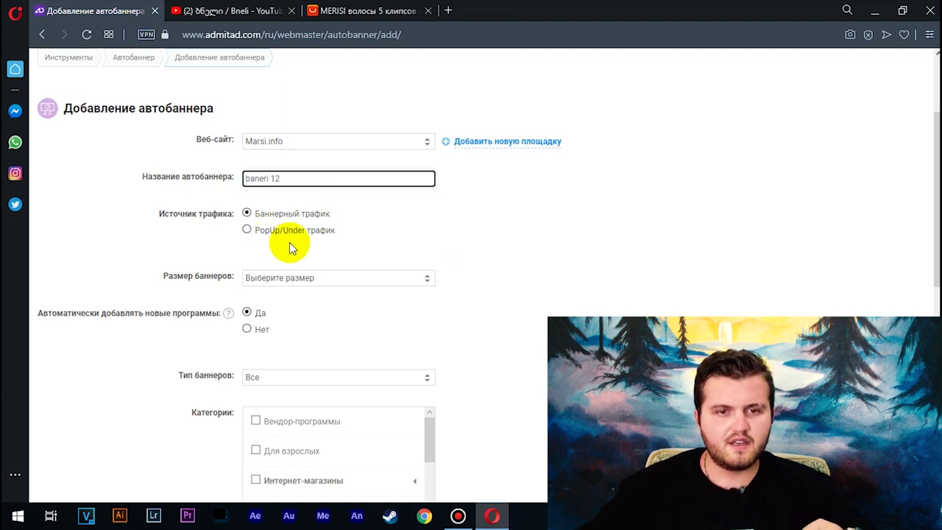
- Set the autobanner's banner size to 728x90
{"action": "scroll", "coordinate": [289, 248], "scroll_direction": "down", "scroll_amount": 1}
{"action": "scroll", "coordinate": [356, 186], "scroll_direction": "down", "scroll_amount": 1}
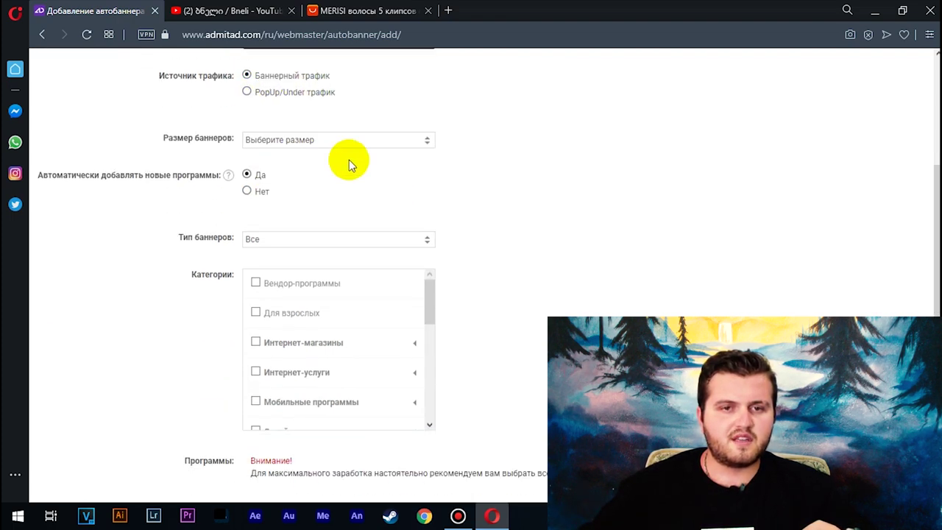
{"action": "left_click", "coordinate": [343, 140]}
{"action": "scroll", "coordinate": [337, 248], "scroll_direction": "down", "scroll_amount": 12}
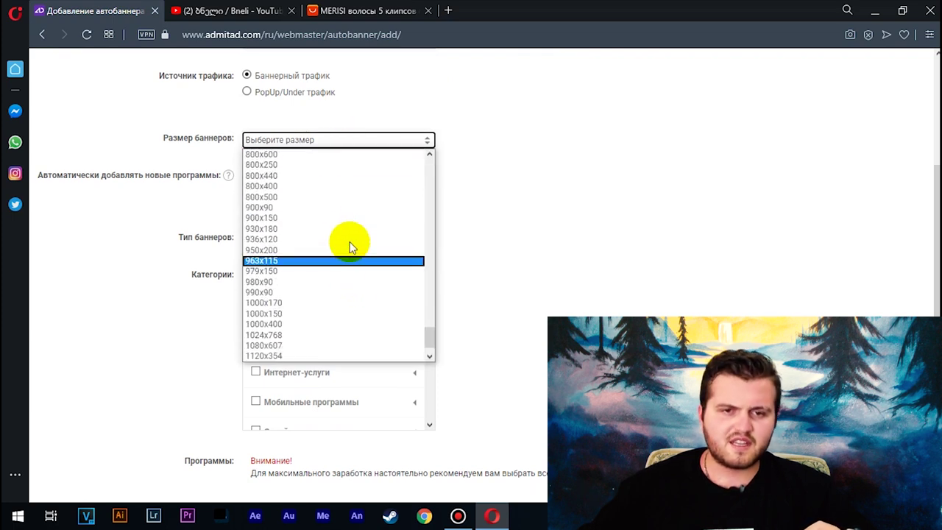
{"action": "scroll", "coordinate": [355, 243], "scroll_direction": "up", "scroll_amount": 3}
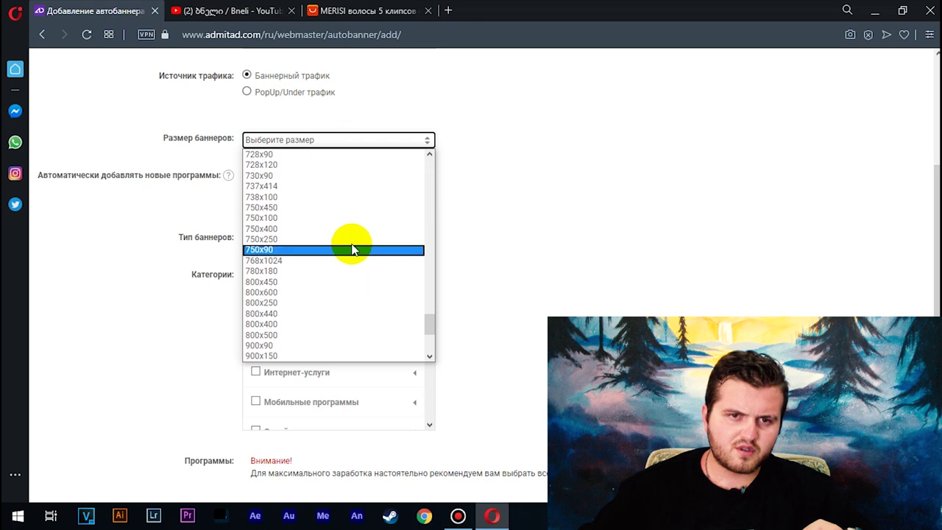
{"action": "left_click", "coordinate": [336, 154]}
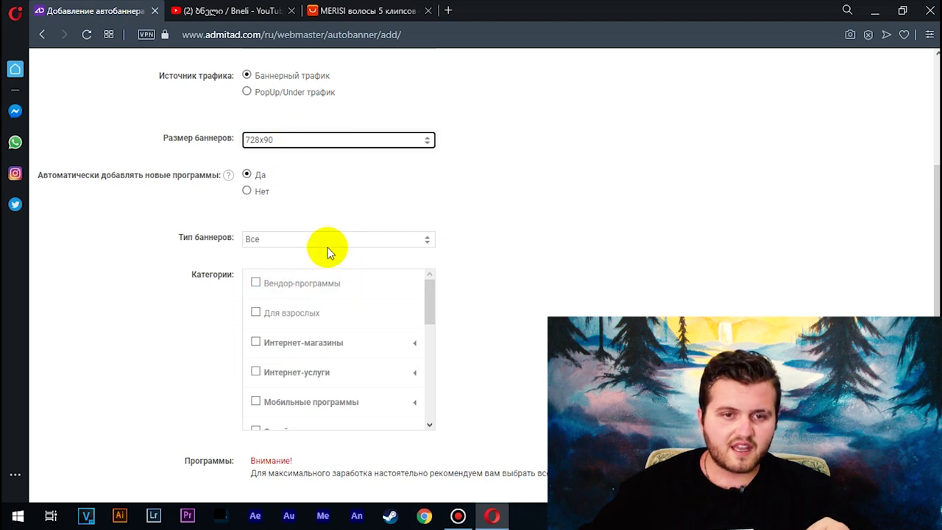
- Look through the autobanner categories and enable Интернет-магазины (online stores)
{"action": "scroll", "coordinate": [401, 245], "scroll_direction": "down", "scroll_amount": 1}
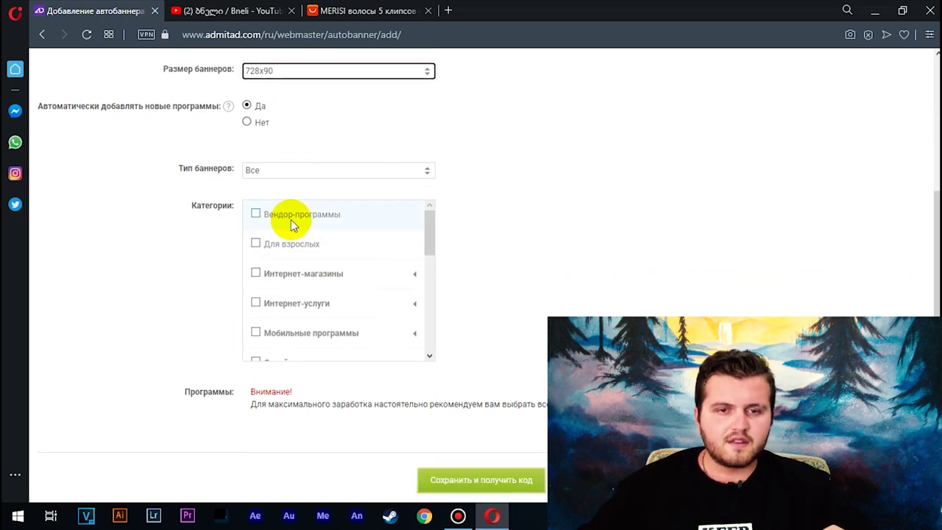
{"action": "scroll", "coordinate": [333, 285], "scroll_direction": "down", "scroll_amount": 2}
{"action": "scroll", "coordinate": [437, 340], "scroll_direction": "up", "scroll_amount": 2}
{"action": "scroll", "coordinate": [471, 332], "scroll_direction": "down", "scroll_amount": 2}
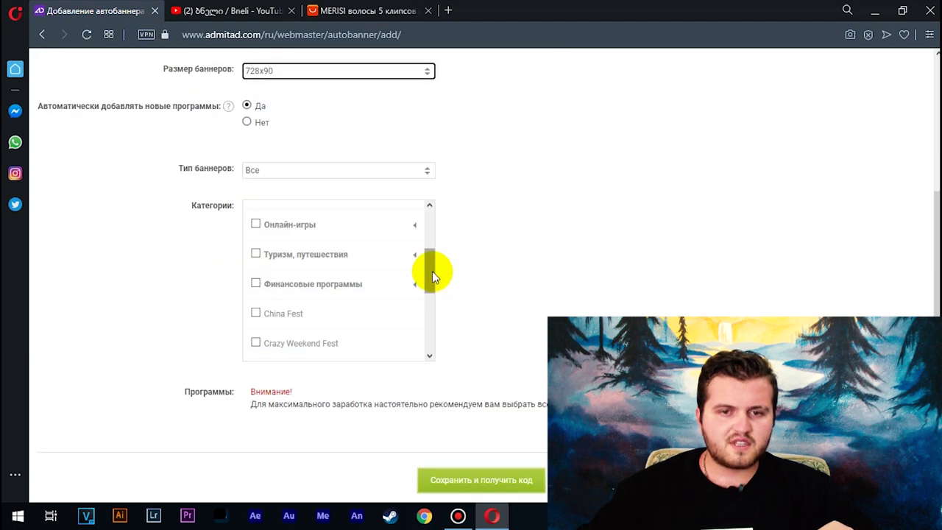
{"action": "left_click_drag", "start_coordinate": [433, 273], "coordinate": [432, 219]}
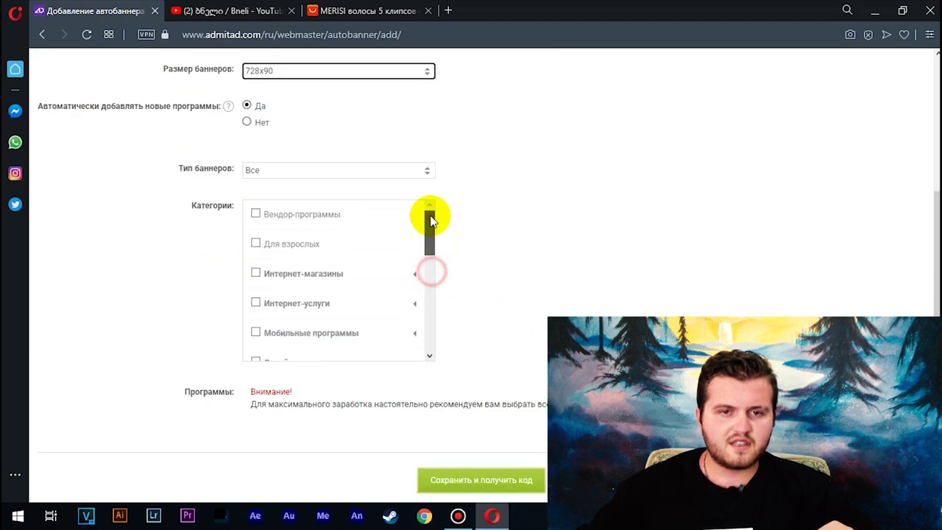
{"action": "left_click", "coordinate": [252, 275]}
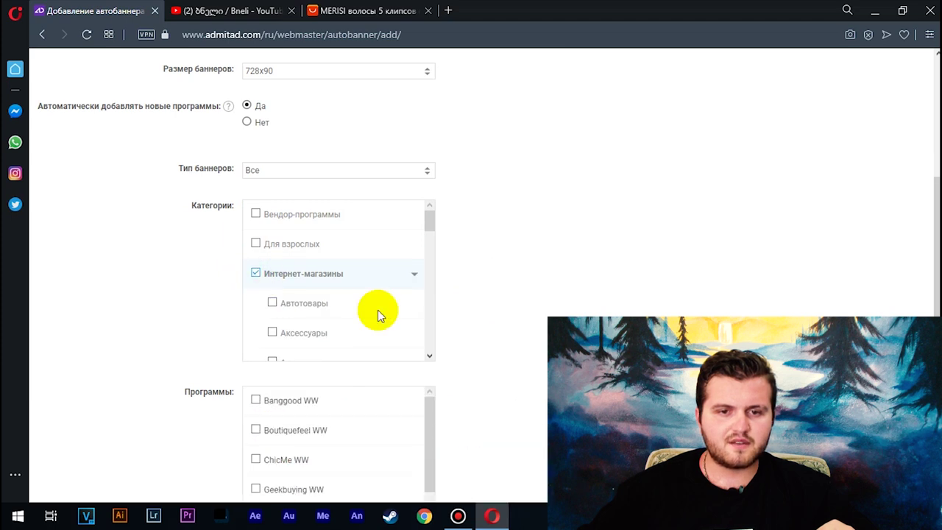
- Include the Banggood WW program in the autobanner, save it and get its code
{"action": "scroll", "coordinate": [530, 345], "scroll_direction": "down", "scroll_amount": 4}
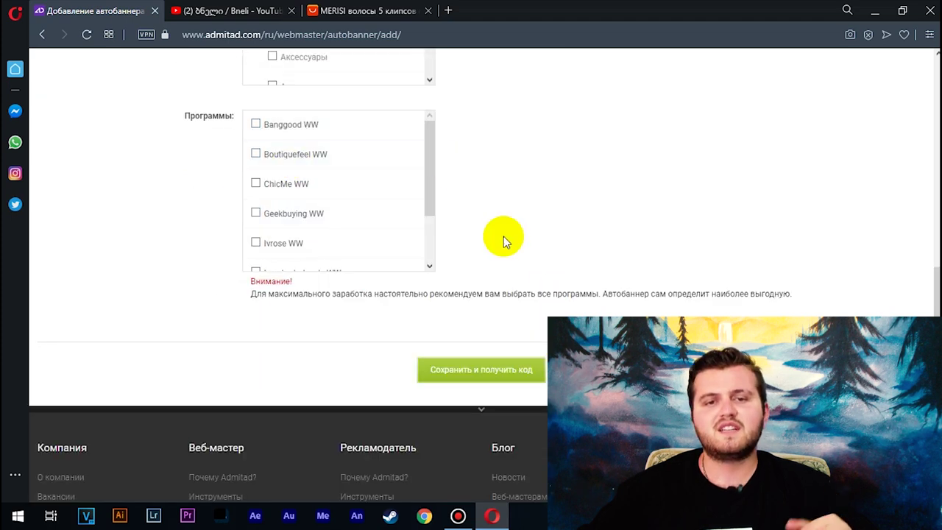
{"action": "scroll", "coordinate": [391, 185], "scroll_direction": "up", "scroll_amount": 2}
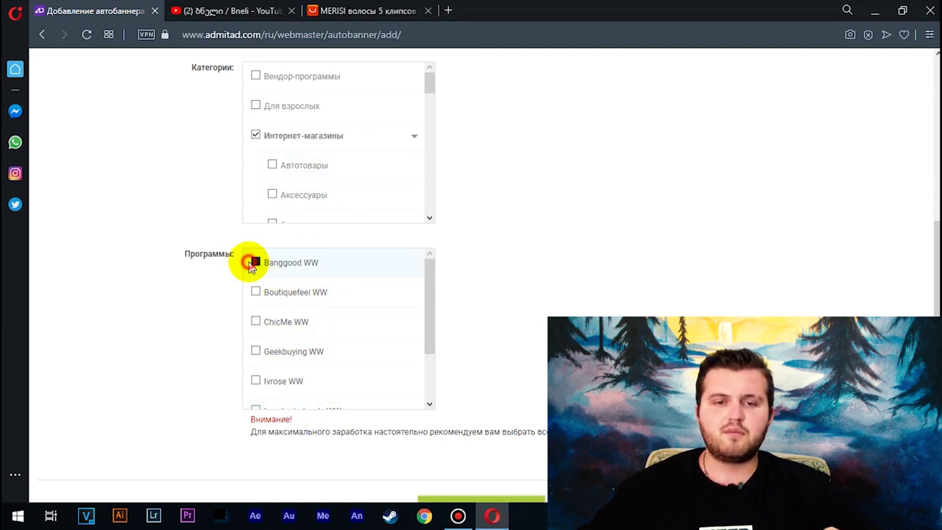
{"action": "scroll", "coordinate": [534, 330], "scroll_direction": "down", "scroll_amount": 2}
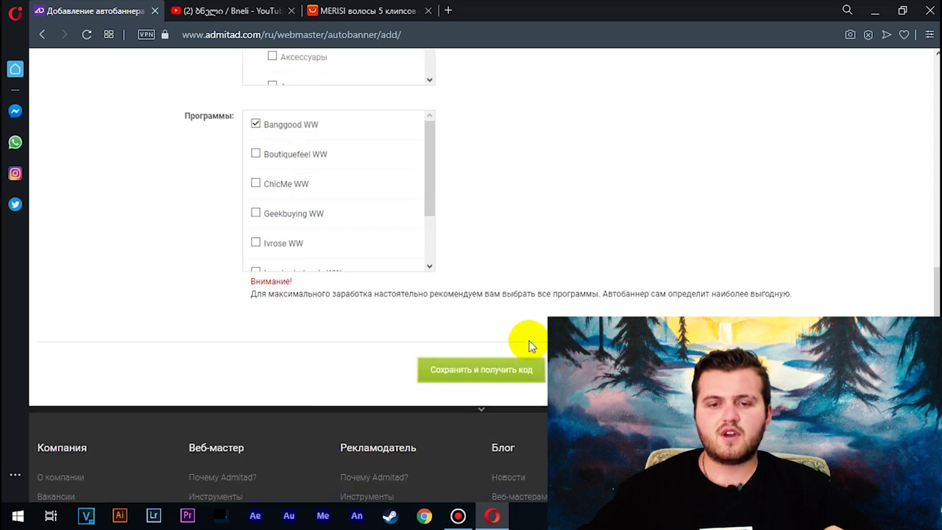
{"action": "left_click", "coordinate": [467, 370]}
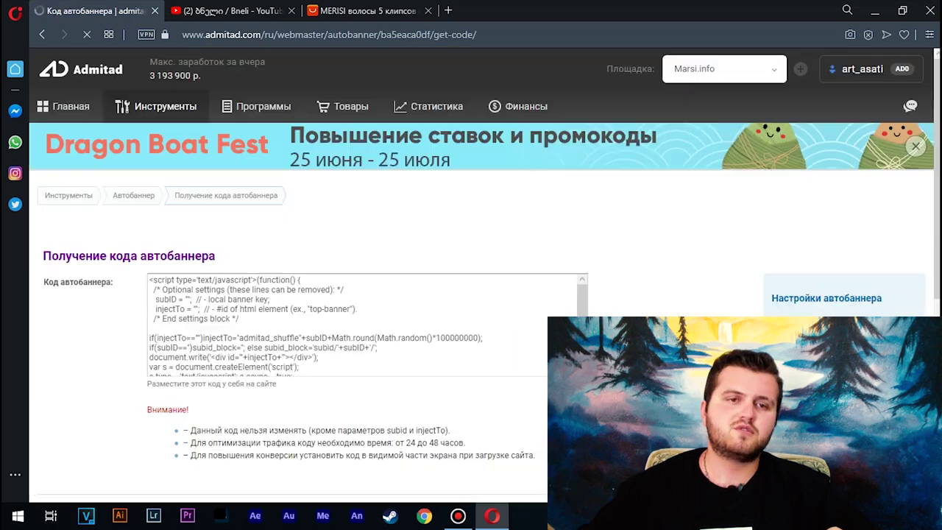
- Select the whole generated autobanner code and copy it
{"action": "scroll", "coordinate": [412, 338], "scroll_direction": "down", "scroll_amount": 5}
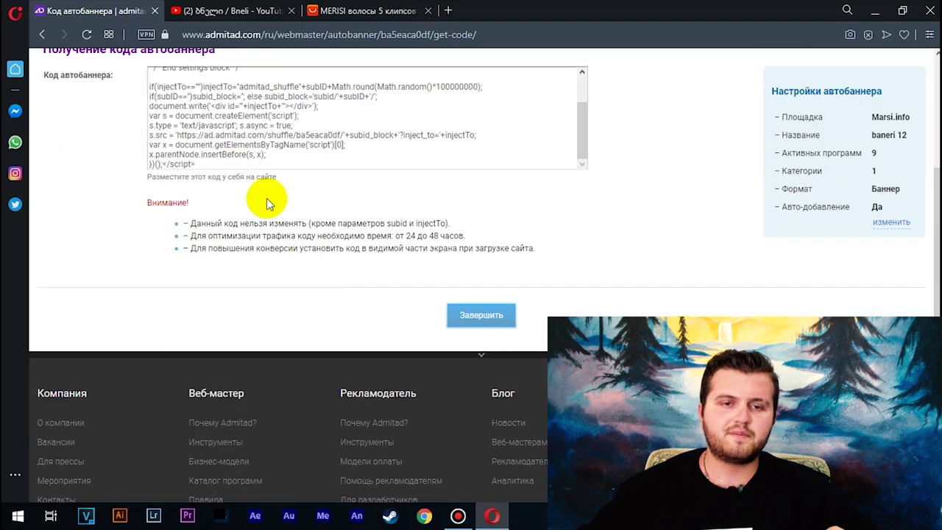
{"action": "scroll", "coordinate": [252, 206], "scroll_direction": "up", "scroll_amount": 3}
{"action": "left_click", "coordinate": [175, 288]}
{"action": "right_click", "coordinate": [195, 303]}
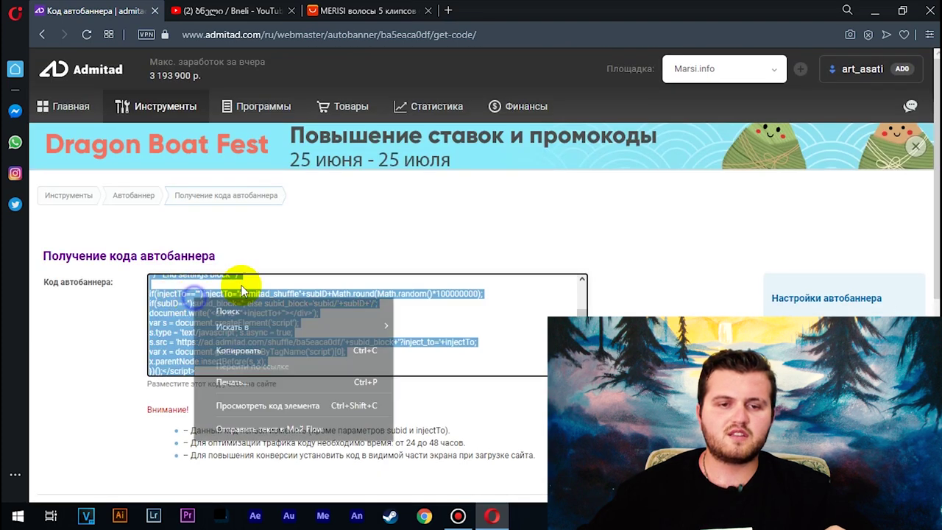
{"action": "left_click", "coordinate": [239, 350]}
{"action": "scroll", "coordinate": [479, 324], "scroll_direction": "down", "scroll_amount": 1}
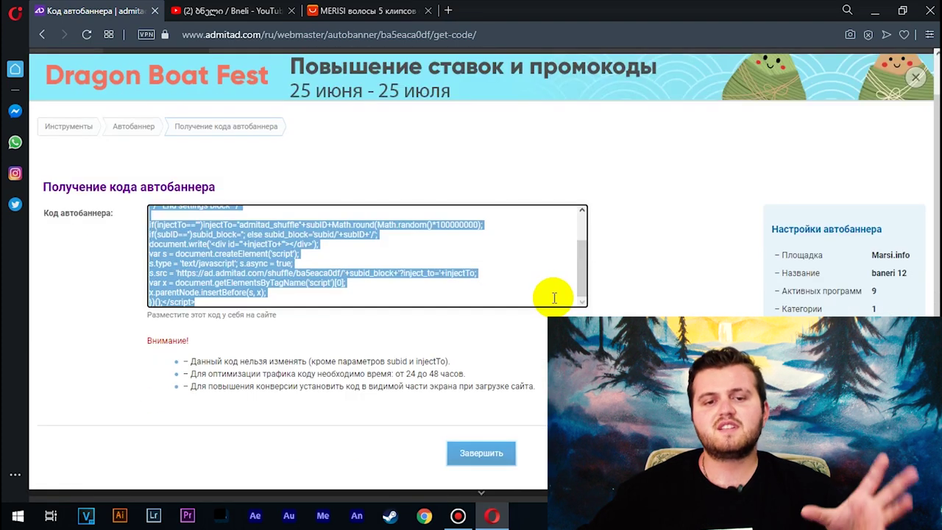
- Open the list of joined affiliate programs and go to the AliExpress RU&CIS program page
{"action": "scroll", "coordinate": [555, 297], "scroll_direction": "up", "scroll_amount": 5}
{"action": "scroll", "coordinate": [420, 223], "scroll_direction": "up", "scroll_amount": 1}
{"action": "mouse_move", "coordinate": [246, 109]}
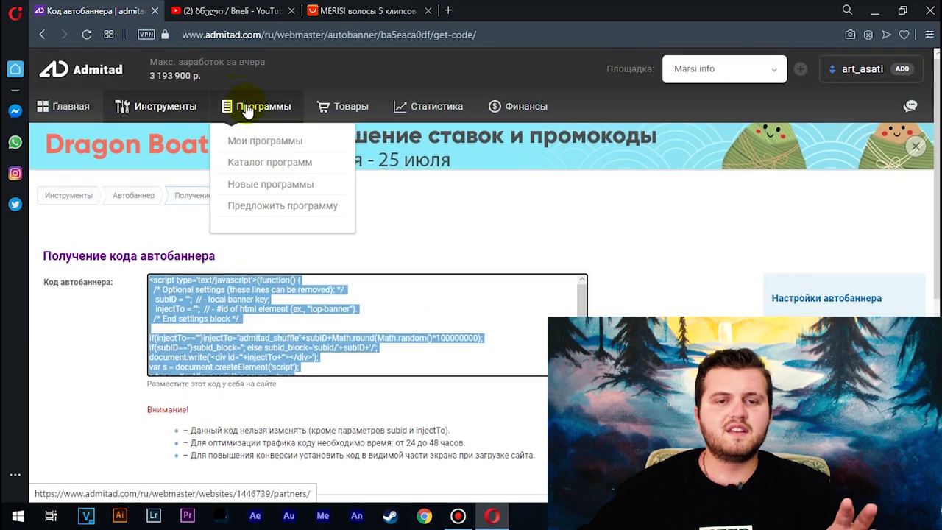
{"action": "left_click", "coordinate": [273, 149]}
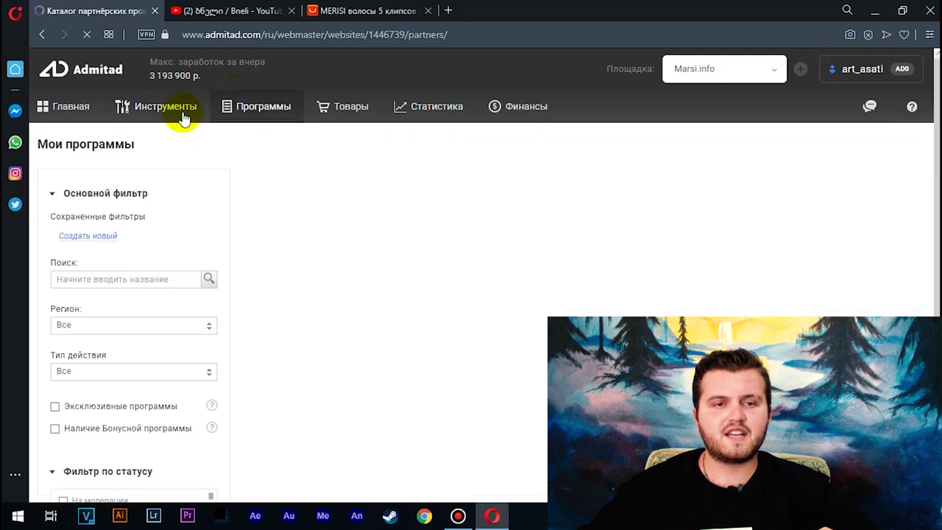
{"action": "mouse_move", "coordinate": [250, 117]}
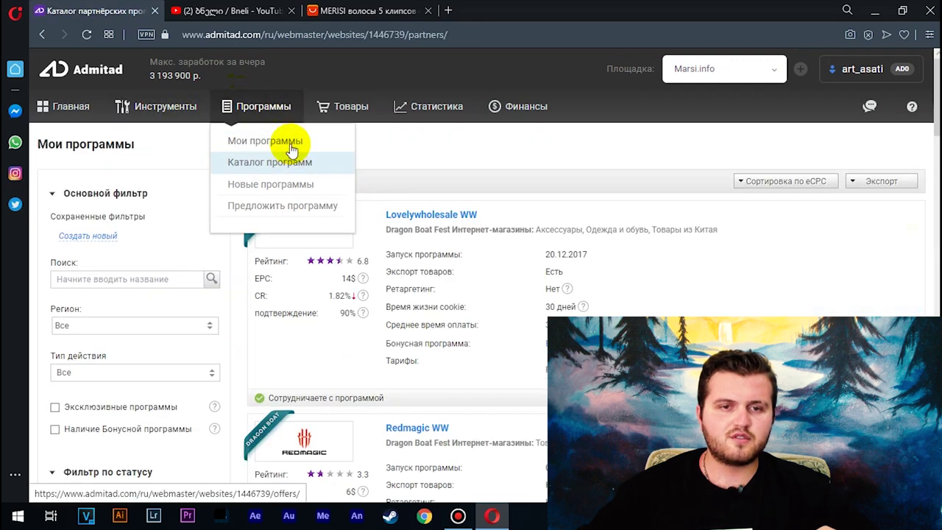
{"action": "scroll", "coordinate": [450, 301], "scroll_direction": "down", "scroll_amount": 5}
{"action": "scroll", "coordinate": [447, 294], "scroll_direction": "down", "scroll_amount": 9}
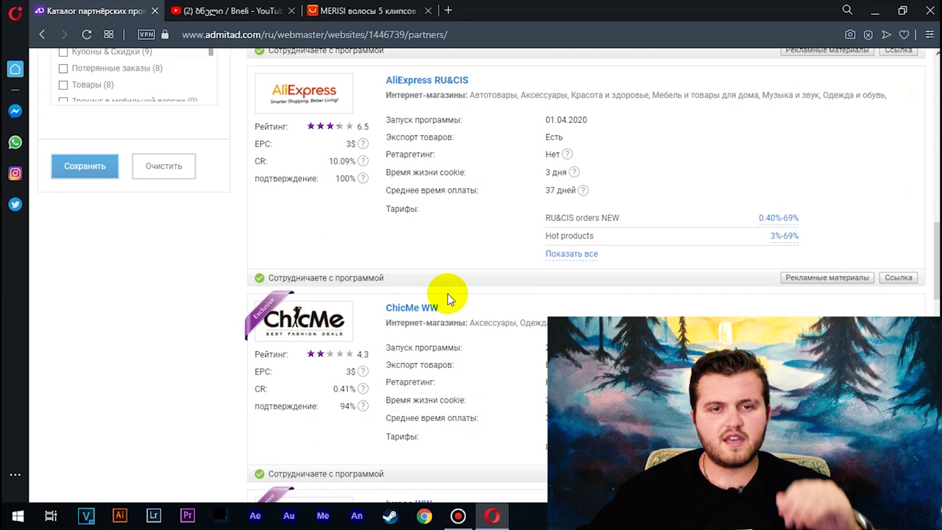
{"action": "scroll", "coordinate": [448, 297], "scroll_direction": "up", "scroll_amount": 2}
{"action": "left_click", "coordinate": [328, 230]}
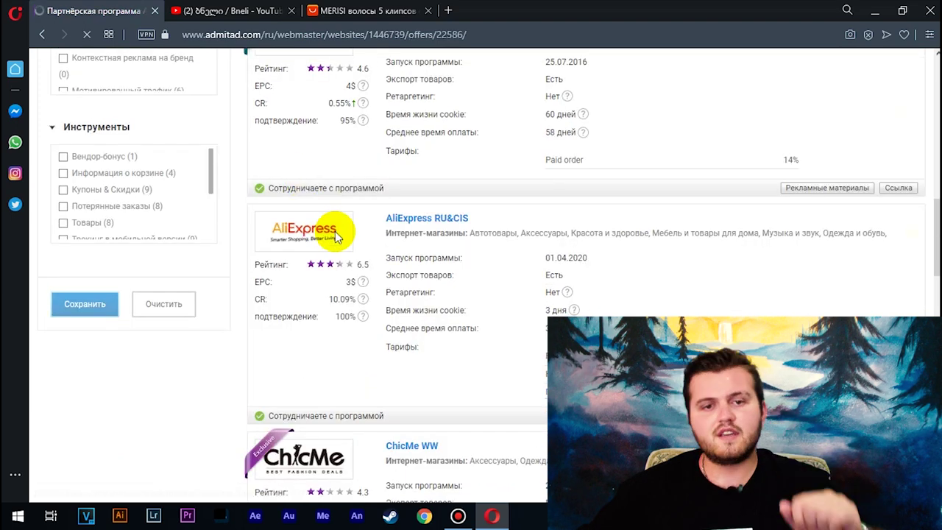
- Open the AliExpress RU&CIS advertising materials and browse the banners down to the 200x200 size
{"action": "scroll", "coordinate": [422, 269], "scroll_direction": "down", "scroll_amount": 4}
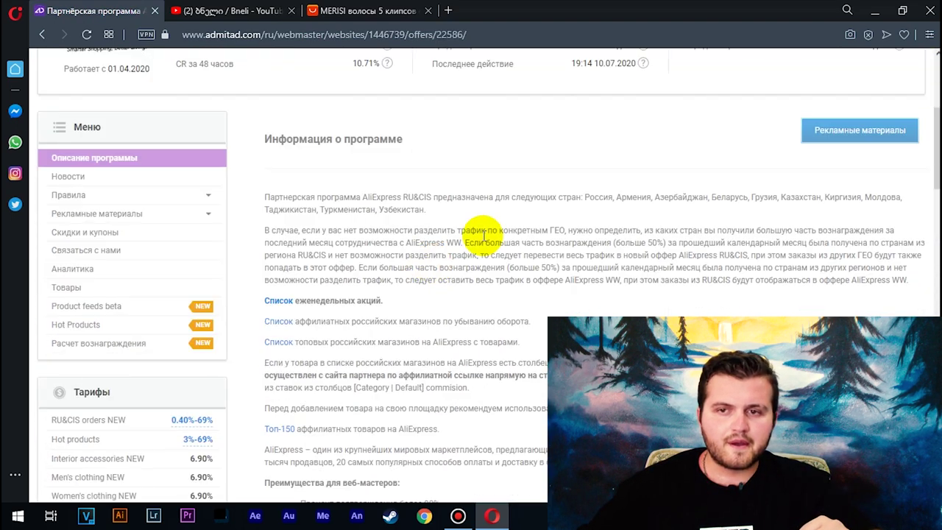
{"action": "left_click", "coordinate": [839, 136]}
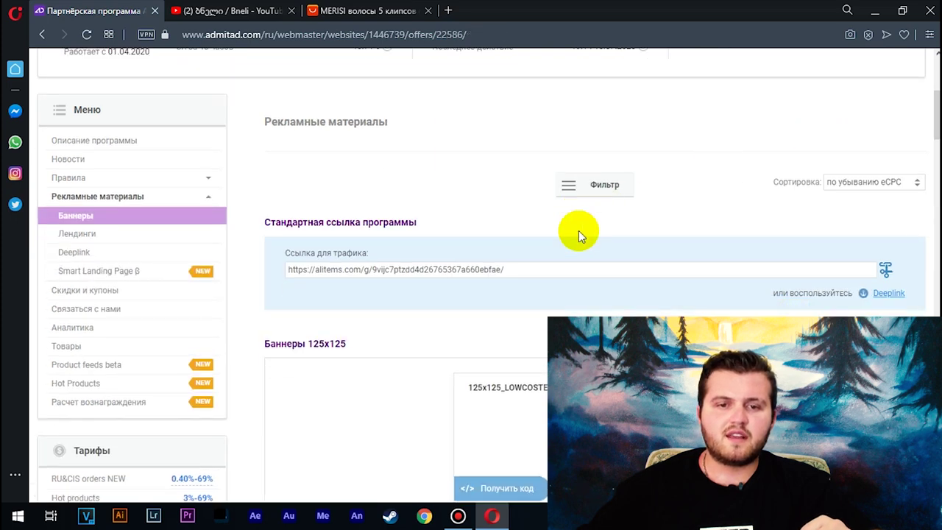
{"action": "scroll", "coordinate": [579, 230], "scroll_direction": "down", "scroll_amount": 4}
{"action": "scroll", "coordinate": [626, 210], "scroll_direction": "down", "scroll_amount": 3}
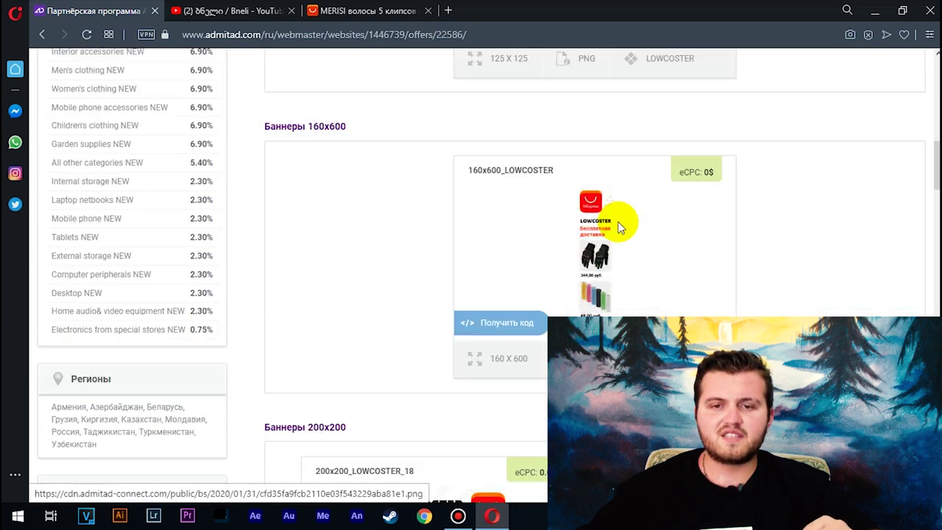
{"action": "scroll", "coordinate": [633, 228], "scroll_direction": "down", "scroll_amount": 2}
{"action": "scroll", "coordinate": [651, 200], "scroll_direction": "up", "scroll_amount": 2}
{"action": "scroll", "coordinate": [614, 231], "scroll_direction": "down", "scroll_amount": 5}
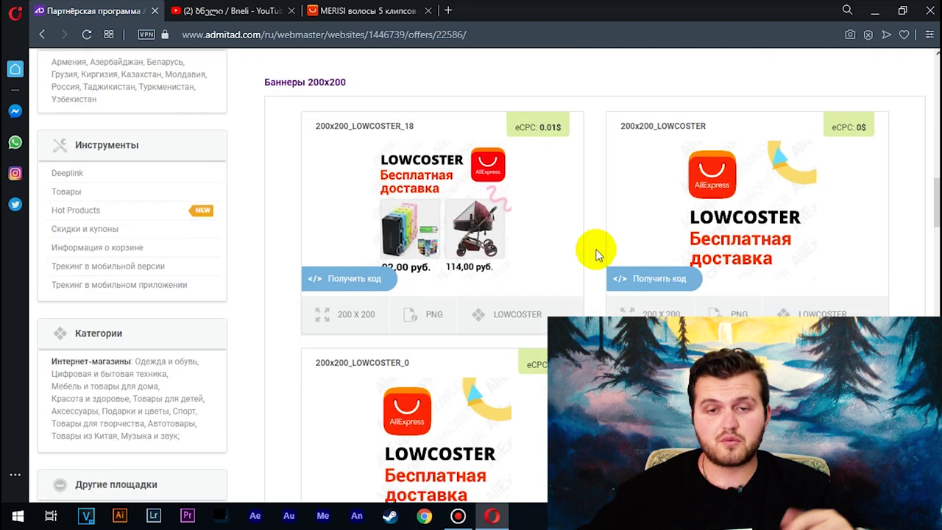
- View the HTML code of the 200x200_LOWCOSTER_18 banner and close the code window
{"action": "left_click", "coordinate": [346, 278]}
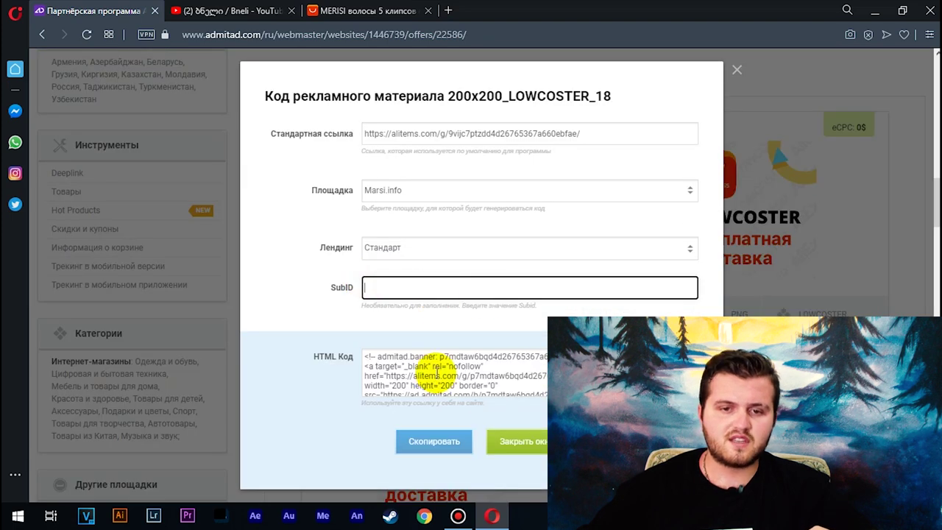
{"action": "left_click", "coordinate": [437, 375]}
{"action": "left_click", "coordinate": [737, 73]}
{"action": "scroll", "coordinate": [432, 284], "scroll_direction": "up", "scroll_amount": 15}
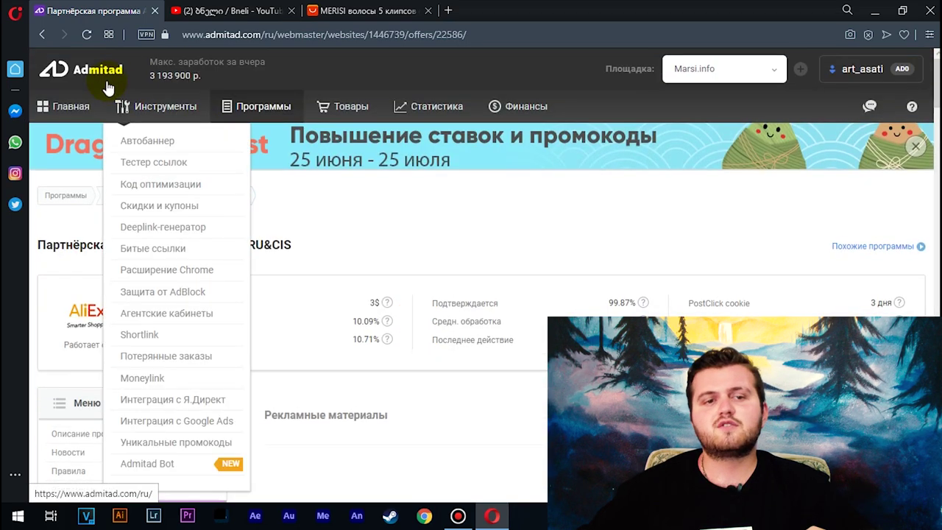
{"action": "mouse_move", "coordinate": [155, 118]}
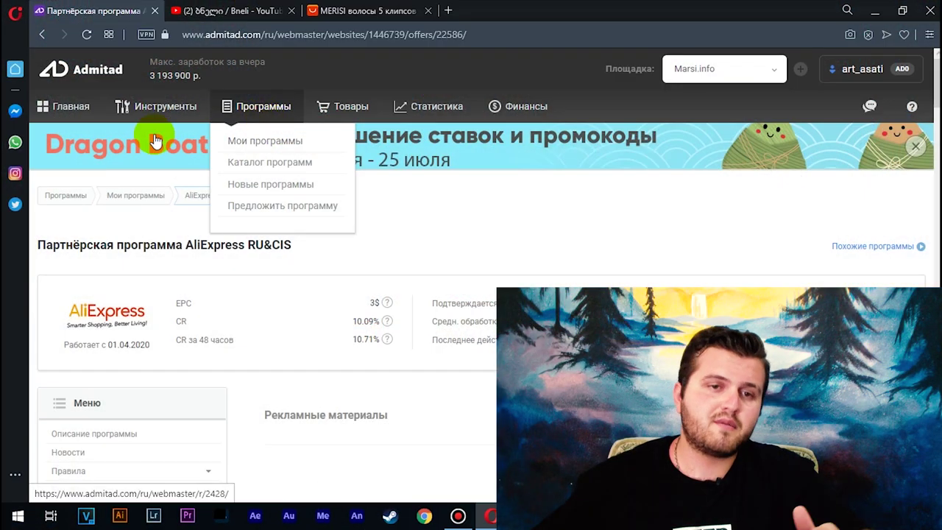
- Open the affiliate program catalog and browse the programs on its first page
{"action": "left_click", "coordinate": [289, 164]}
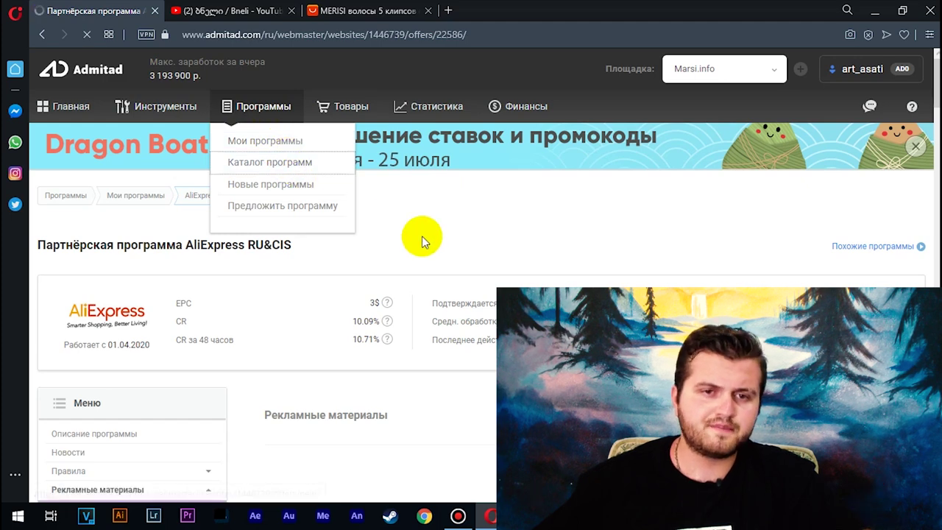
{"action": "scroll", "coordinate": [500, 284], "scroll_direction": "down", "scroll_amount": 2}
{"action": "scroll", "coordinate": [500, 285], "scroll_direction": "down", "scroll_amount": 15}
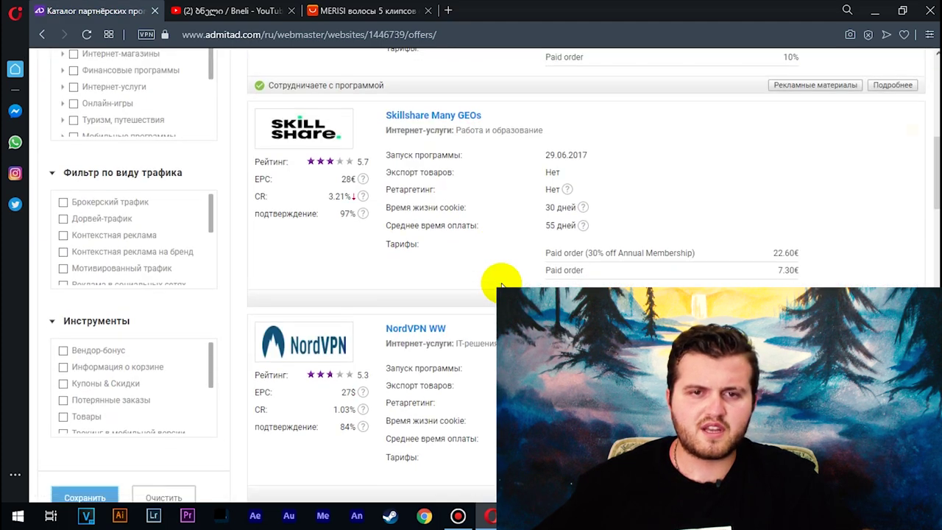
{"action": "scroll", "coordinate": [503, 283], "scroll_direction": "down", "scroll_amount": 7}
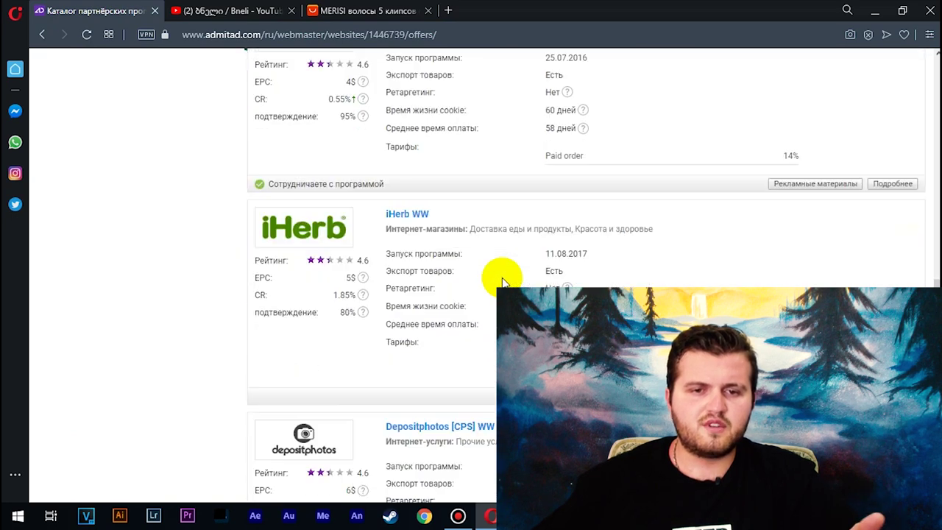
{"action": "scroll", "coordinate": [310, 199], "scroll_direction": "down", "scroll_amount": 4}
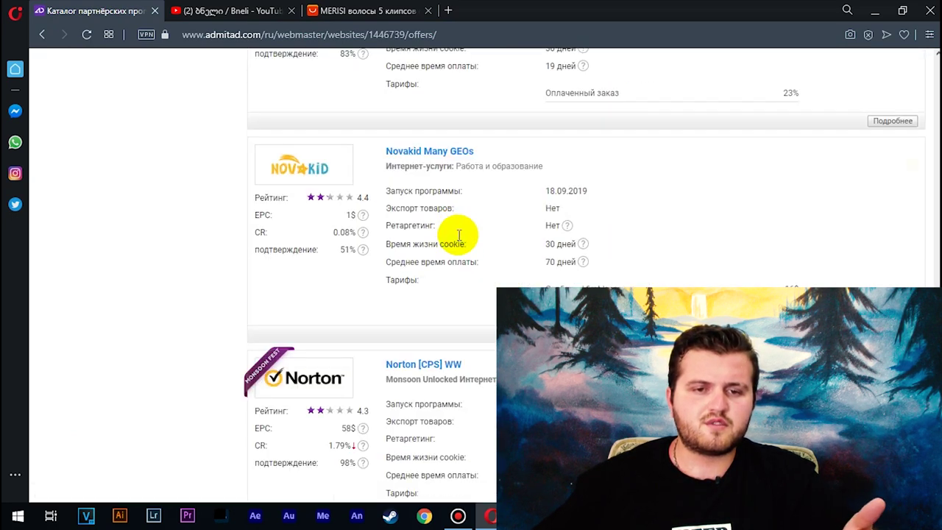
- Go to page 2 of the program catalog and look through its offers down to the end
{"action": "left_click", "coordinate": [283, 360]}
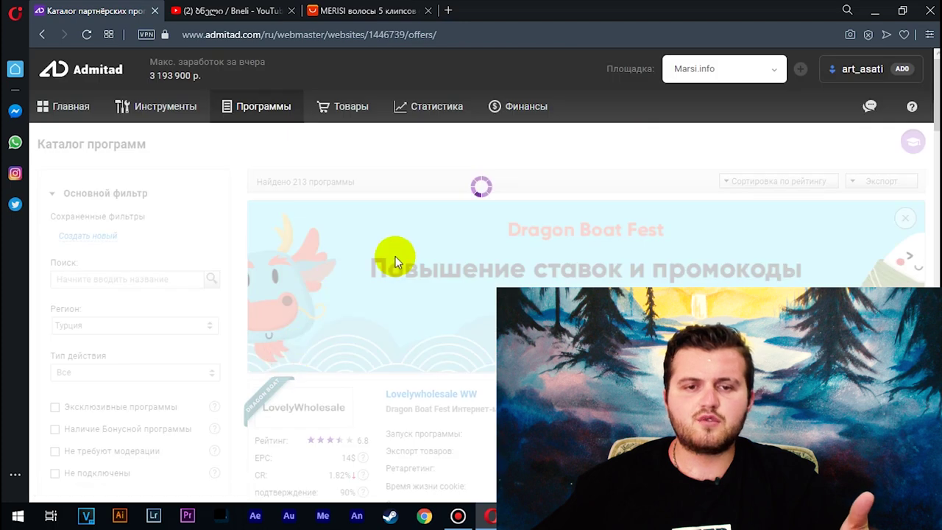
{"action": "scroll", "coordinate": [423, 266], "scroll_direction": "down", "scroll_amount": 4}
{"action": "scroll", "coordinate": [433, 264], "scroll_direction": "down", "scroll_amount": 1}
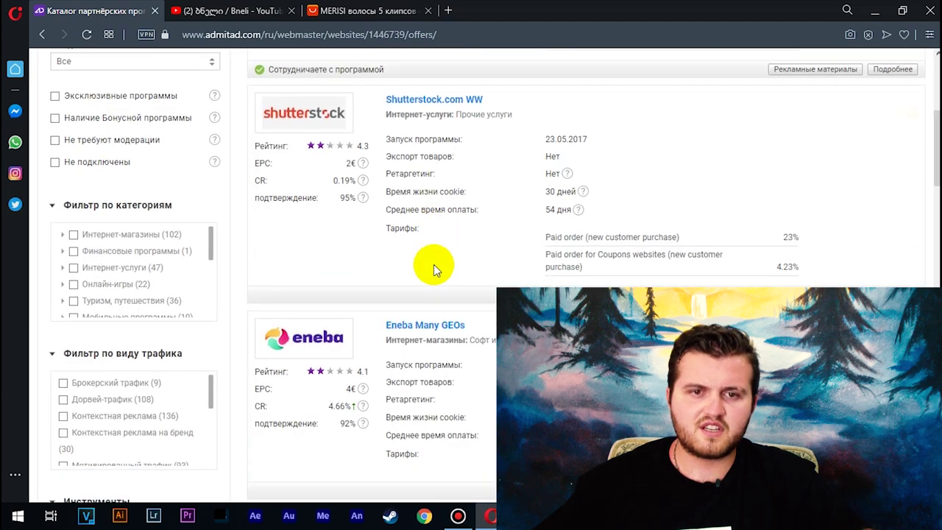
{"action": "scroll", "coordinate": [337, 231], "scroll_direction": "up", "scroll_amount": 2}
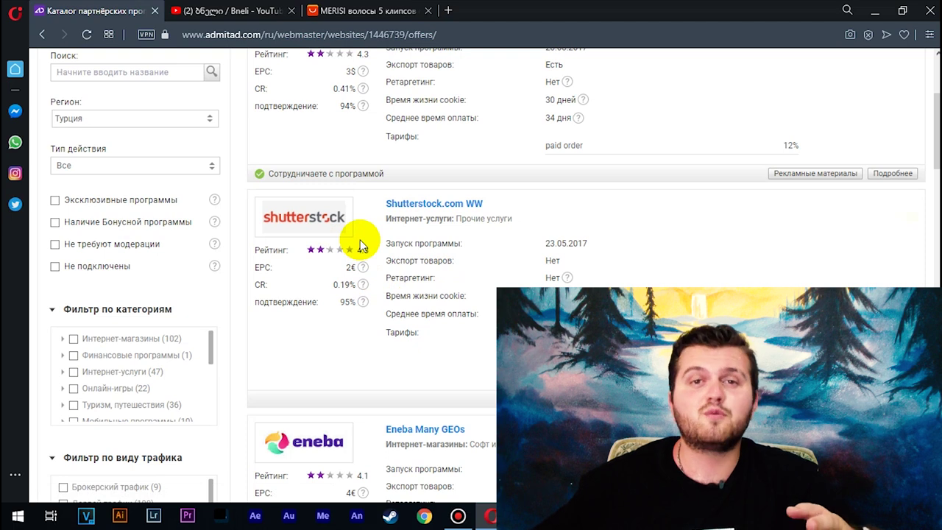
{"action": "scroll", "coordinate": [375, 245], "scroll_direction": "down", "scroll_amount": 3}
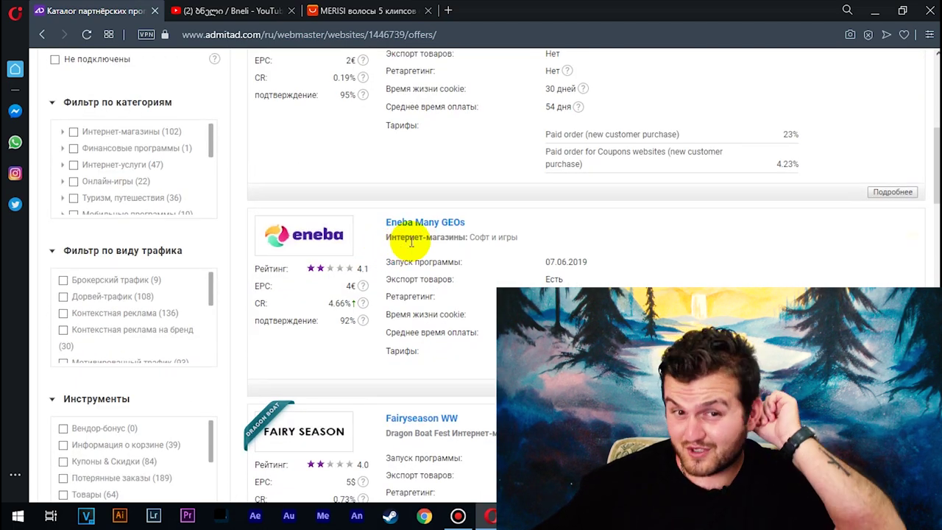
{"action": "scroll", "coordinate": [392, 254], "scroll_direction": "down", "scroll_amount": 2}
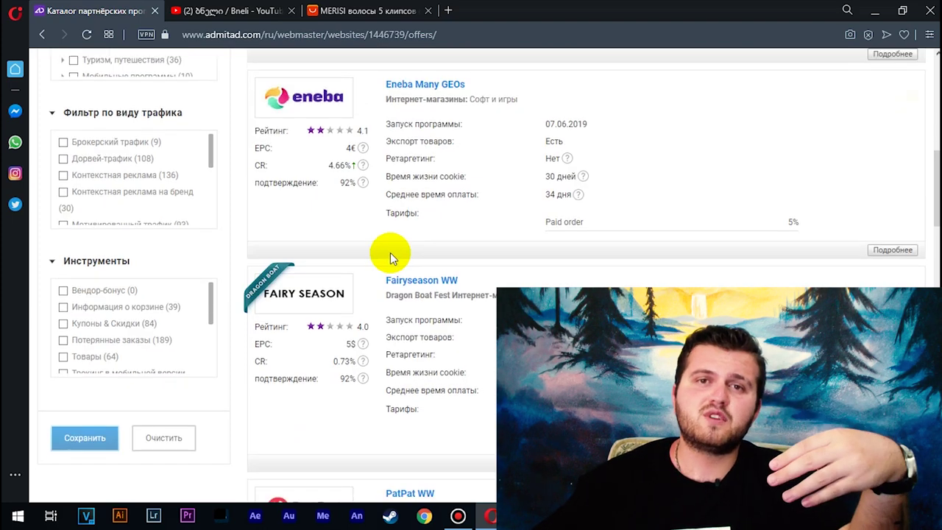
{"action": "scroll", "coordinate": [390, 252], "scroll_direction": "down", "scroll_amount": 7}
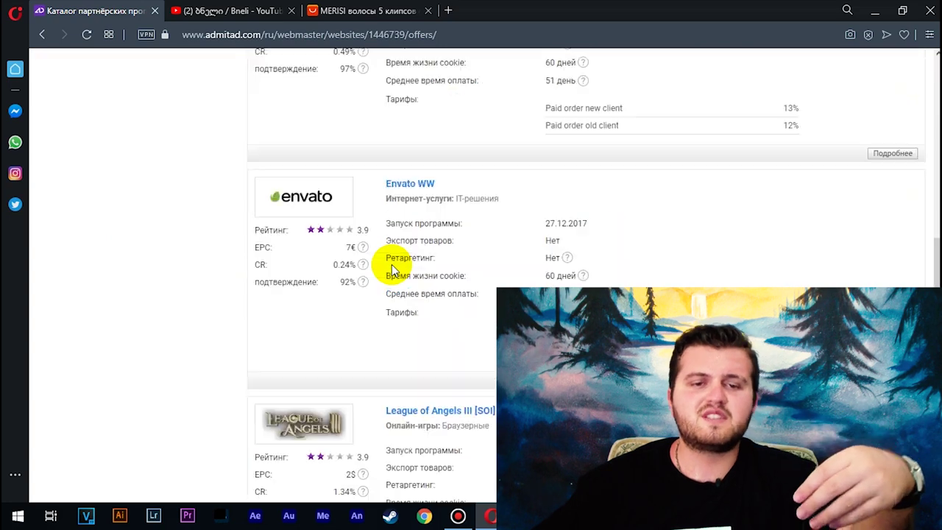
{"action": "scroll", "coordinate": [392, 271], "scroll_direction": "down", "scroll_amount": 10}
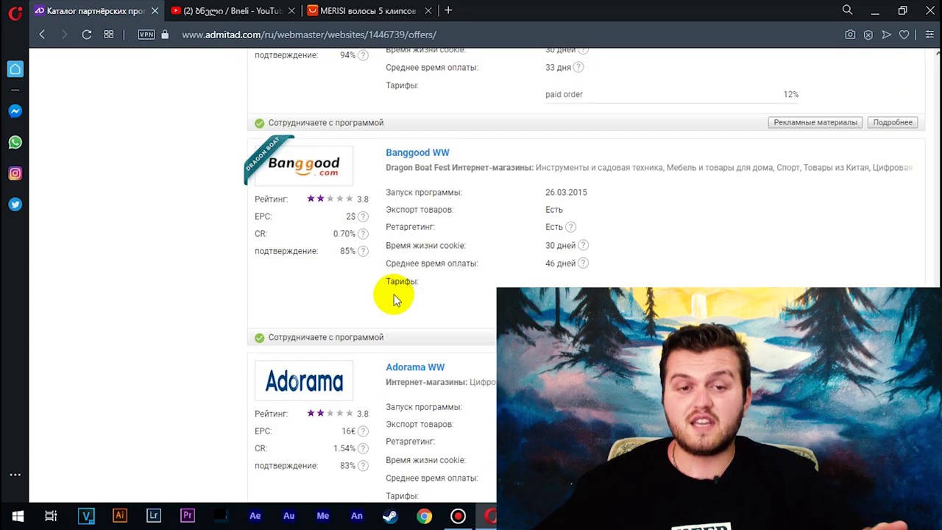
{"action": "scroll", "coordinate": [394, 297], "scroll_direction": "down", "scroll_amount": 4}
- Go to page 3 of the program catalog and review the programs listed there
{"action": "left_click", "coordinate": [323, 293]}
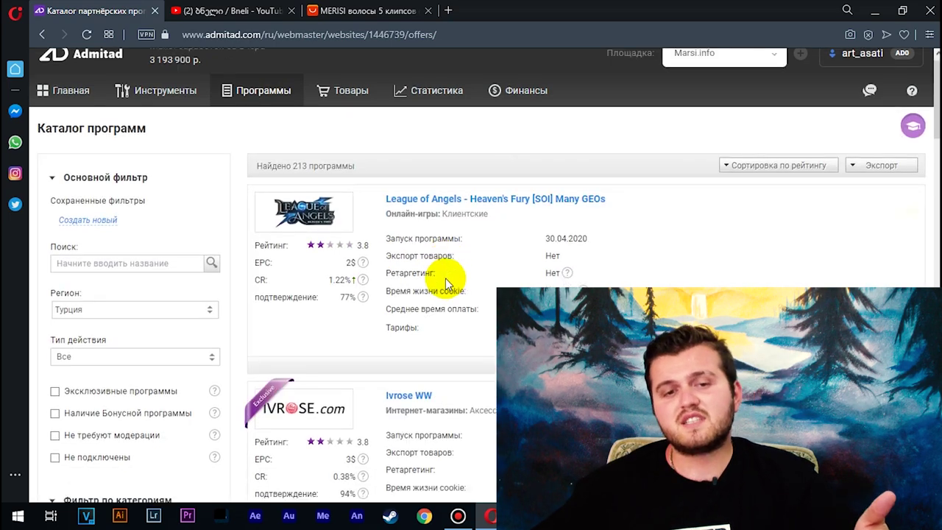
{"action": "scroll", "coordinate": [449, 283], "scroll_direction": "down", "scroll_amount": 5}
{"action": "scroll", "coordinate": [449, 277], "scroll_direction": "down", "scroll_amount": 2}
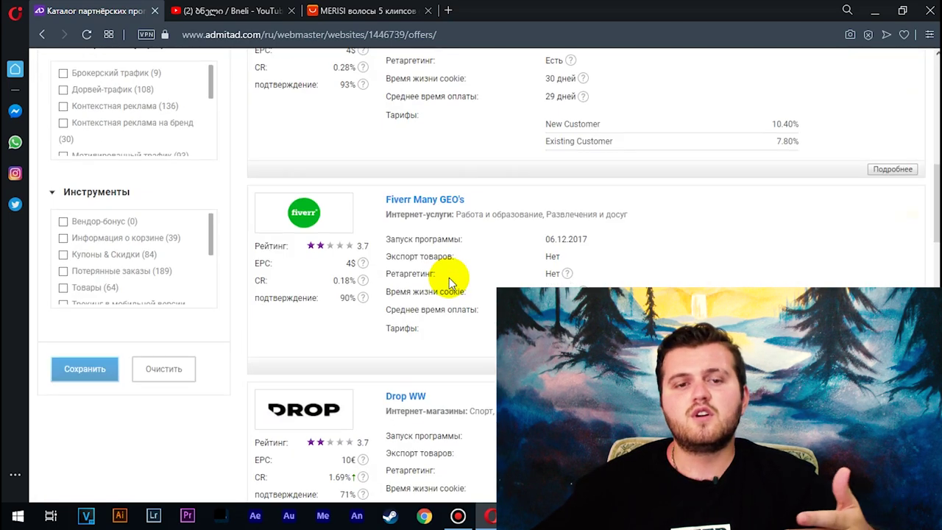
{"action": "scroll", "coordinate": [450, 277], "scroll_direction": "down", "scroll_amount": 1}
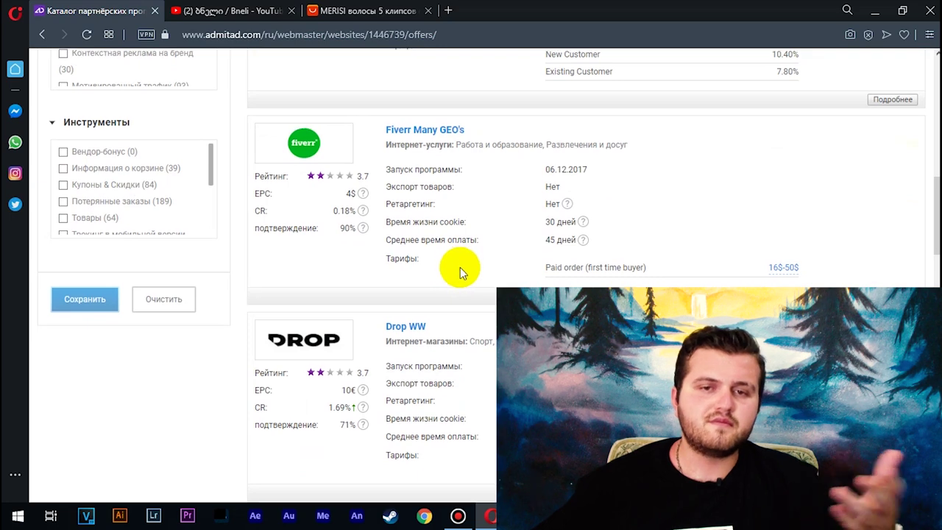
{"action": "scroll", "coordinate": [458, 269], "scroll_direction": "down", "scroll_amount": 7}
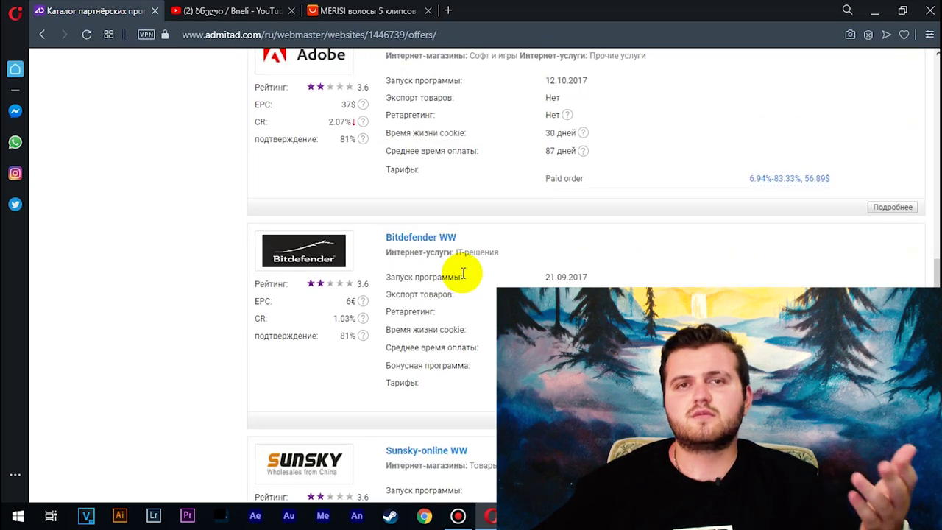
{"action": "scroll", "coordinate": [462, 274], "scroll_direction": "down", "scroll_amount": 11}
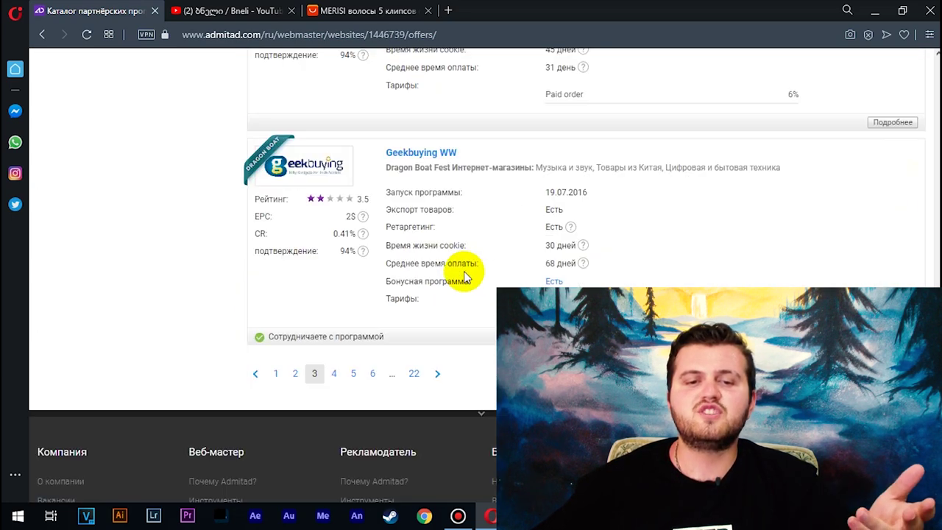
- Go to page 4 of the program catalog and review its programs down to the page links
{"action": "left_click", "coordinate": [333, 305]}
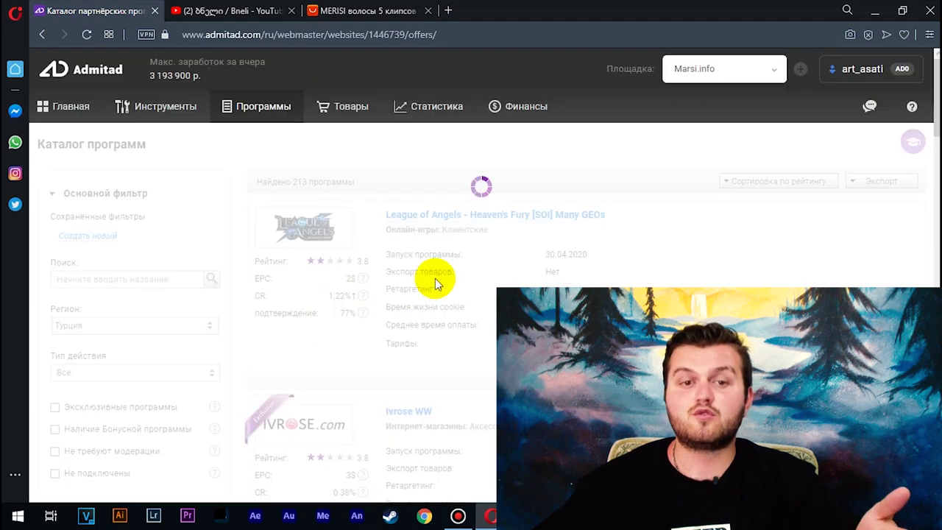
{"action": "scroll", "coordinate": [435, 278], "scroll_direction": "down", "scroll_amount": 7}
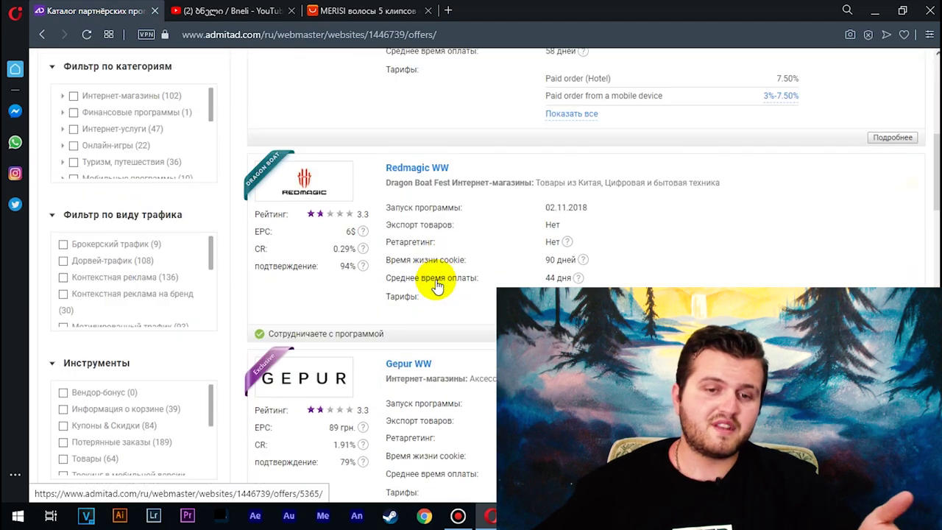
{"action": "scroll", "coordinate": [435, 280], "scroll_direction": "down", "scroll_amount": 3}
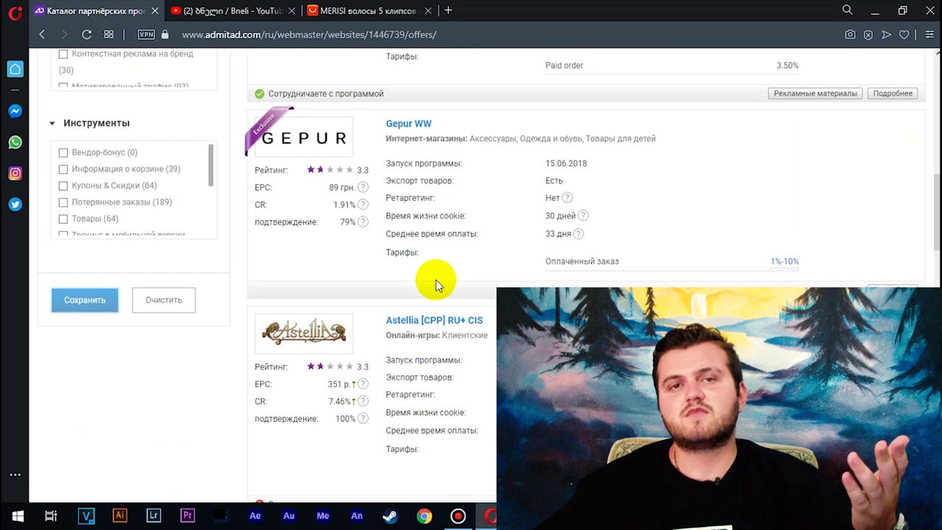
{"action": "scroll", "coordinate": [436, 280], "scroll_direction": "down", "scroll_amount": 3}
{"action": "scroll", "coordinate": [438, 292], "scroll_direction": "down", "scroll_amount": 7}
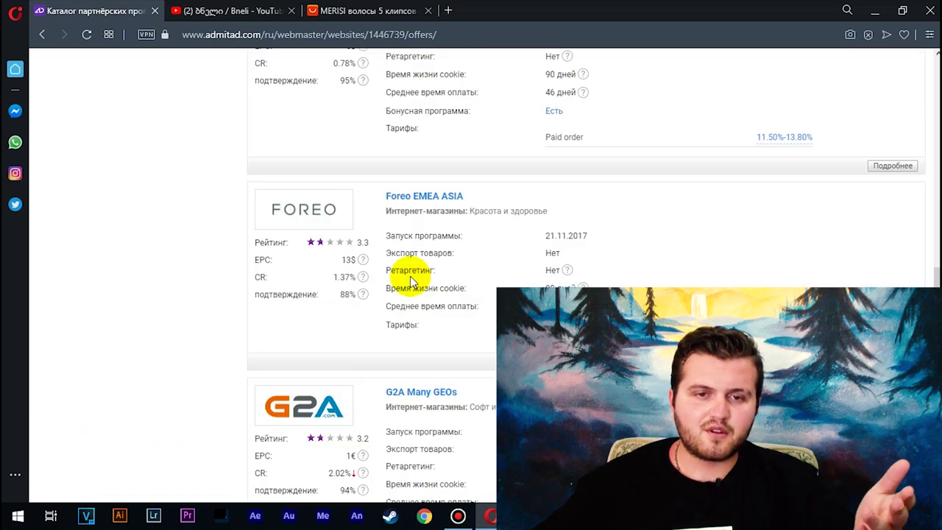
{"action": "scroll", "coordinate": [413, 278], "scroll_direction": "down", "scroll_amount": 8}
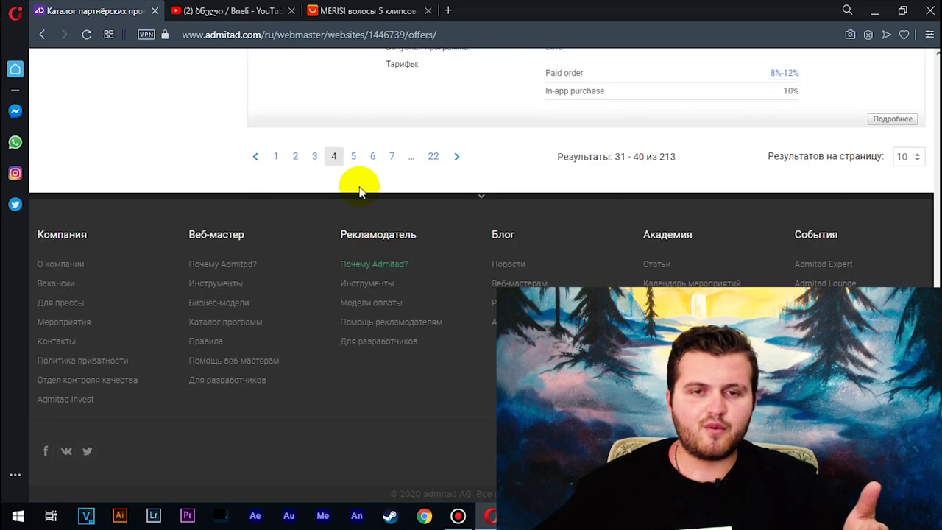
- Go to page 5 of the program catalog and find and open the World of Tanks [SOI] Many GEOs program
{"action": "left_click", "coordinate": [354, 159]}
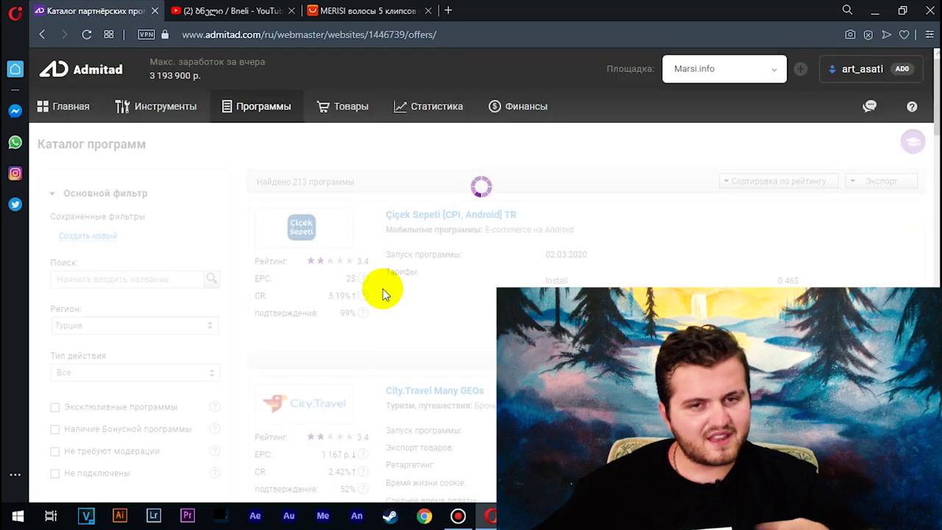
{"action": "scroll", "coordinate": [382, 293], "scroll_direction": "down", "scroll_amount": 5}
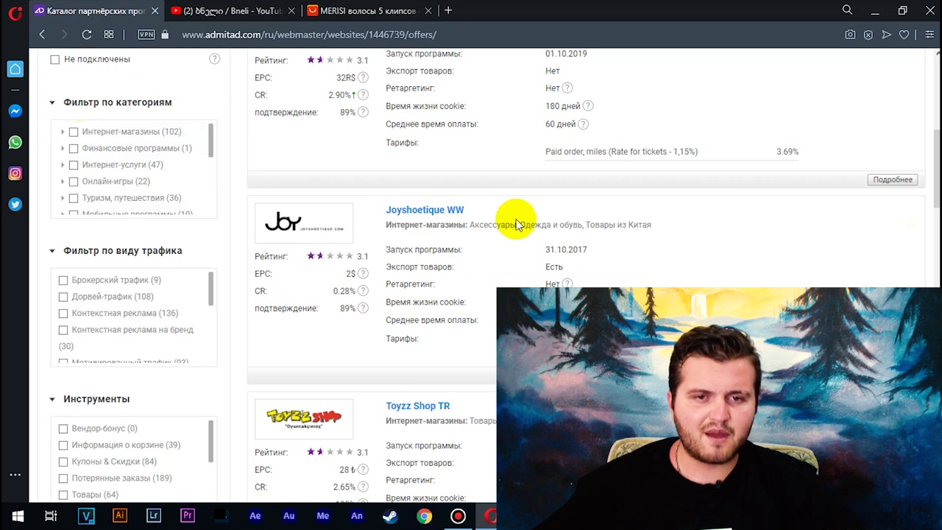
{"action": "scroll", "coordinate": [504, 253], "scroll_direction": "down", "scroll_amount": 7}
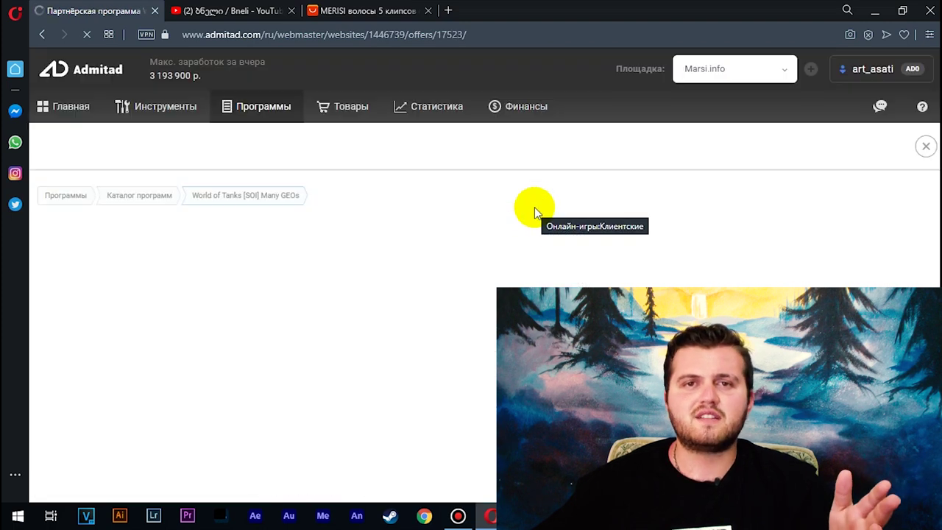
- Examine the World of Tanks program's EPC, conversion, confirmation rate and PostClick cookie figures
{"action": "scroll", "coordinate": [535, 210], "scroll_direction": "down", "scroll_amount": 2}
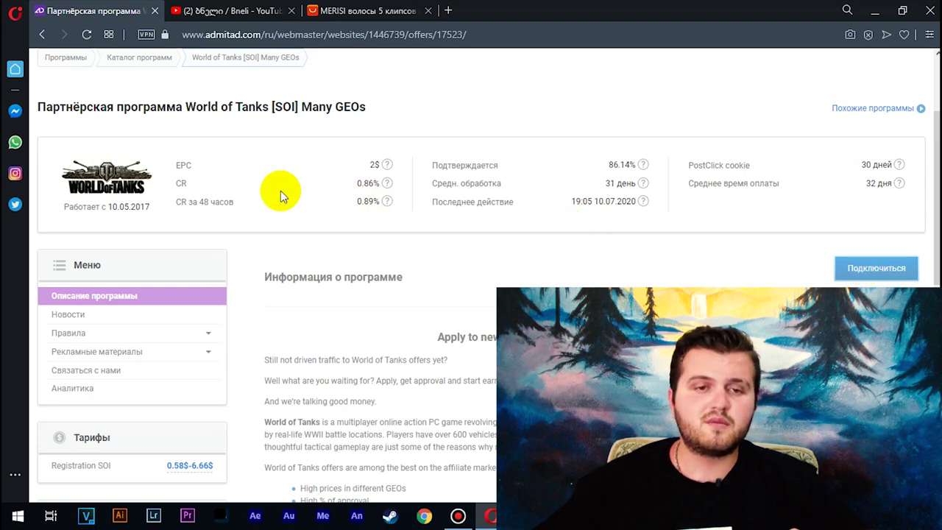
{"action": "mouse_move", "coordinate": [387, 170]}
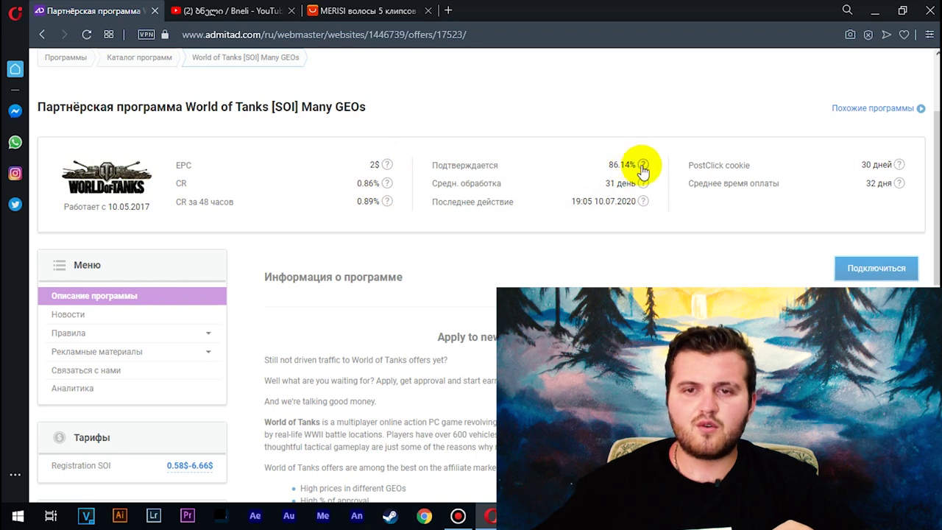
{"action": "mouse_move", "coordinate": [643, 170]}
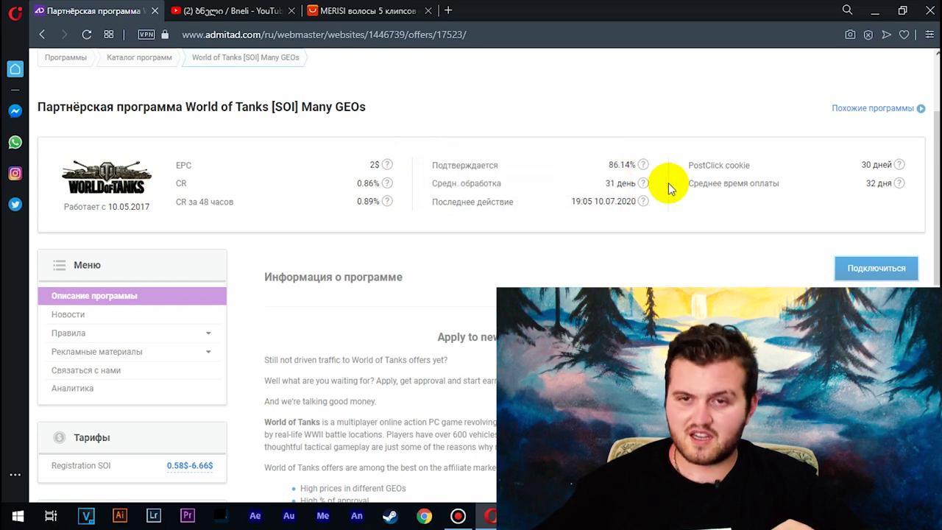
{"action": "left_click", "coordinate": [876, 167]}
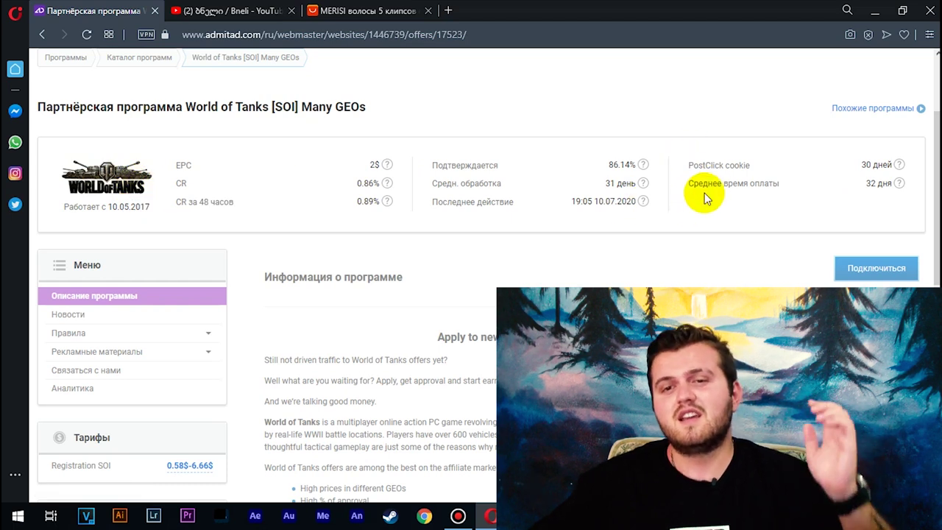
- Look over the World of Tanks program's connection option, description, tariffs and regions, and return to the program catalog
{"action": "scroll", "coordinate": [671, 217], "scroll_direction": "down", "scroll_amount": 1}
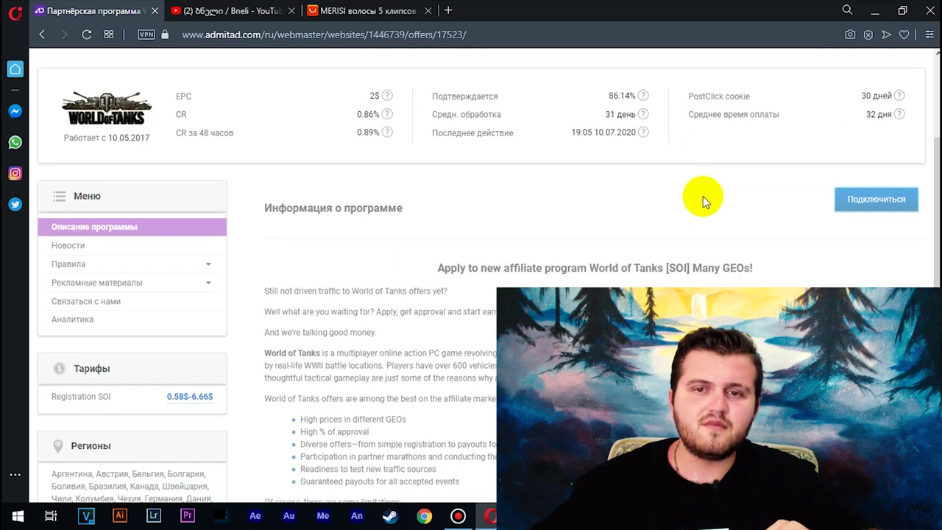
{"action": "scroll", "coordinate": [766, 199], "scroll_direction": "up", "scroll_amount": 2}
{"action": "left_click_drag", "start_coordinate": [898, 258], "coordinate": [870, 274]}
{"action": "scroll", "coordinate": [869, 273], "scroll_direction": "down", "scroll_amount": 5}
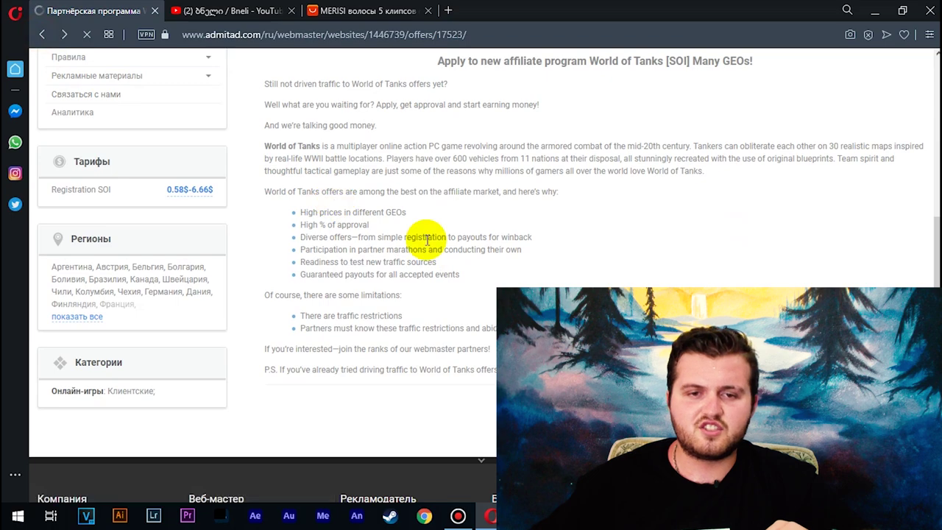
{"action": "scroll", "coordinate": [426, 237], "scroll_direction": "down", "scroll_amount": 2}
{"action": "scroll", "coordinate": [437, 234], "scroll_direction": "down", "scroll_amount": 5}
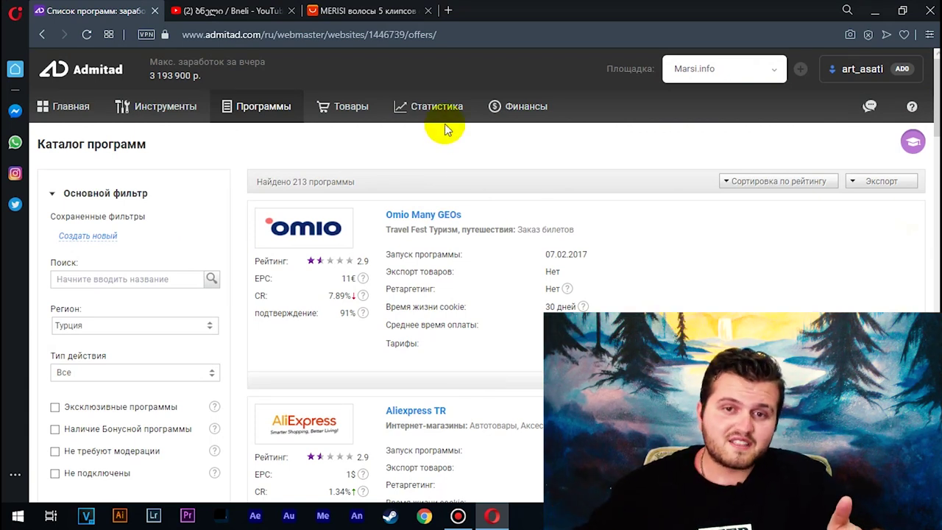
- Look over the available statistics and finance options, and open the main dashboard to view the balance and 30-day statistics
{"action": "mouse_move", "coordinate": [447, 111]}
{"action": "mouse_move", "coordinate": [517, 108]}
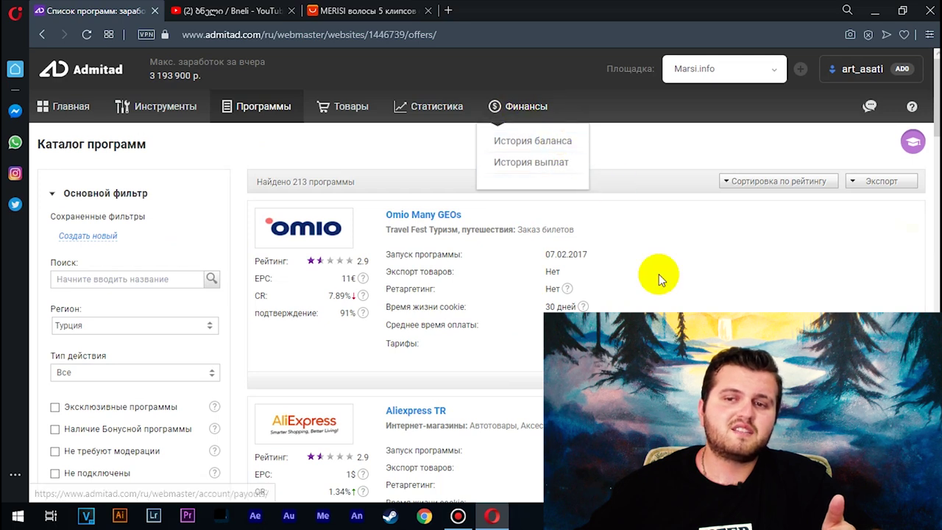
{"action": "scroll", "coordinate": [660, 276], "scroll_direction": "down", "scroll_amount": 3}
{"action": "scroll", "coordinate": [660, 276], "scroll_direction": "up", "scroll_amount": 3}
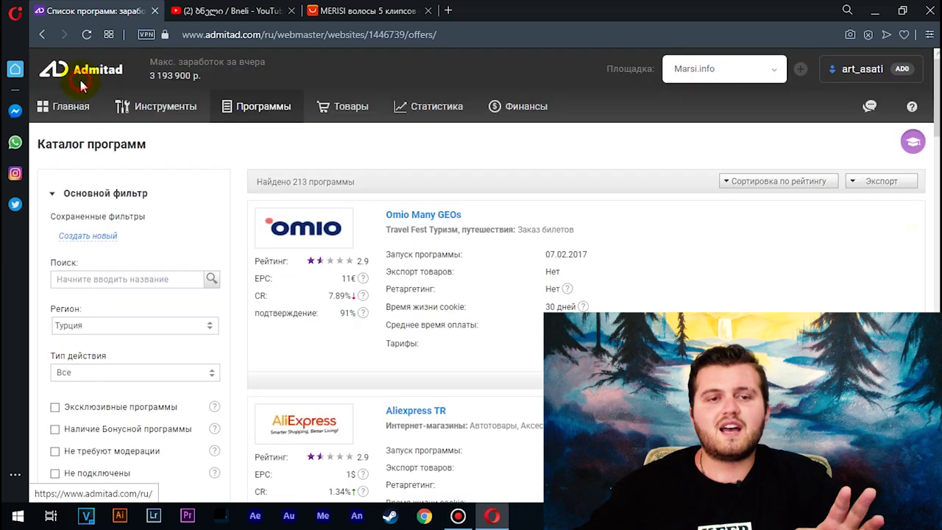
{"action": "left_click", "coordinate": [81, 83]}
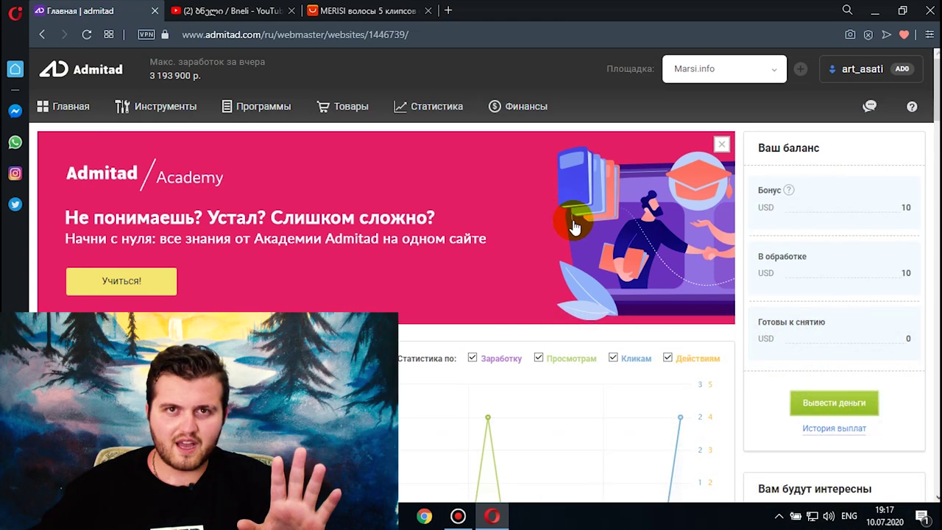
{"action": "scroll", "coordinate": [768, 275], "scroll_direction": "down", "scroll_amount": 5}
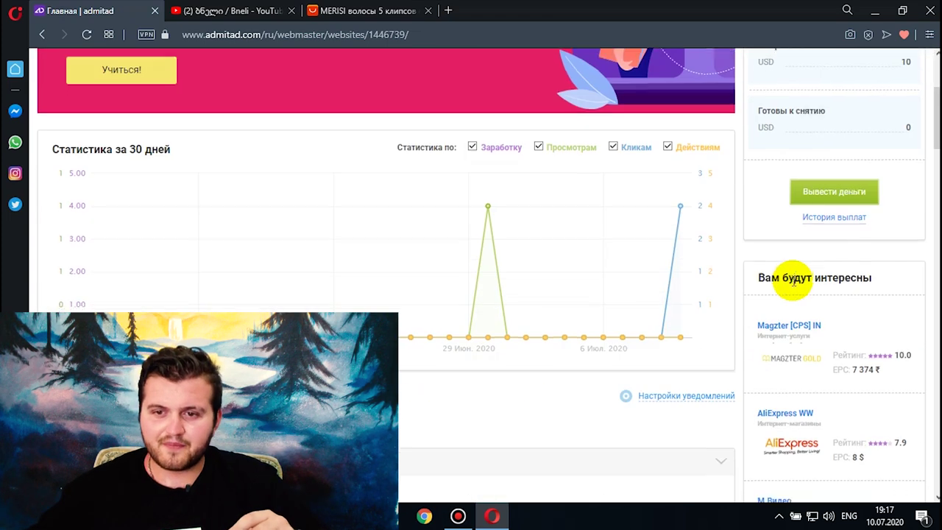
- Examine the referral program block on the dashboard, covering the rate, referred and active users, and monthly earnings
{"action": "scroll", "coordinate": [801, 285], "scroll_direction": "down", "scroll_amount": 8}
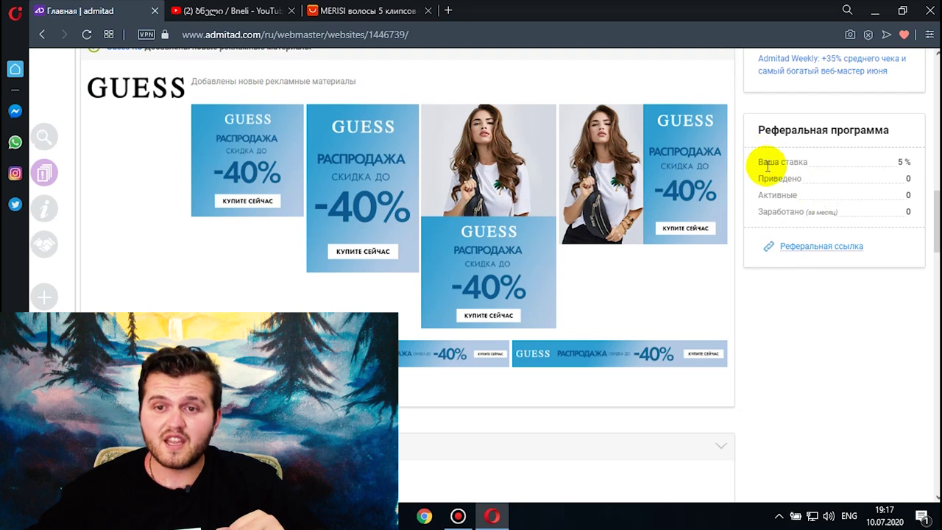
{"action": "left_click_drag", "start_coordinate": [777, 132], "coordinate": [920, 147]}
{"action": "left_click", "coordinate": [859, 151]}
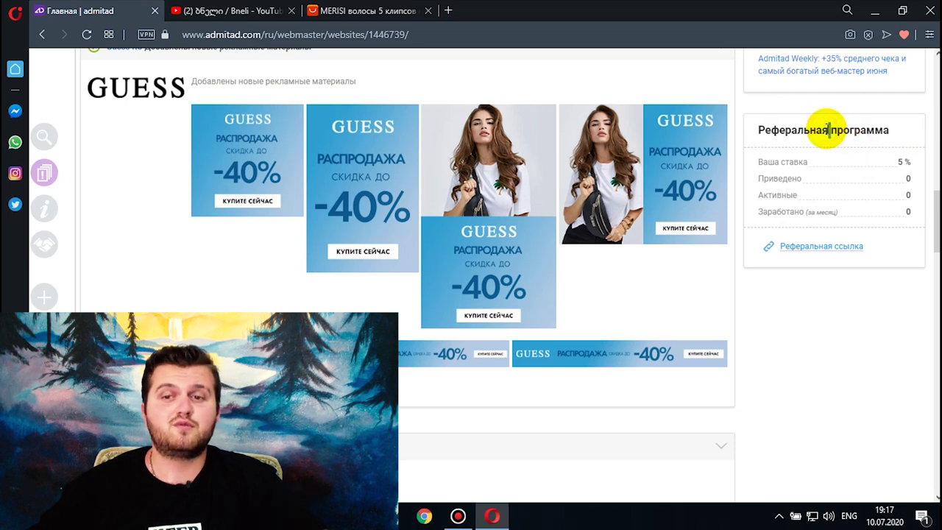
{"action": "double_click", "coordinate": [834, 133]}
{"action": "left_click", "coordinate": [835, 131]}
{"action": "double_click", "coordinate": [847, 137]}
{"action": "left_click", "coordinate": [837, 167]}
{"action": "double_click", "coordinate": [835, 166]}
{"action": "left_click", "coordinate": [831, 177]}
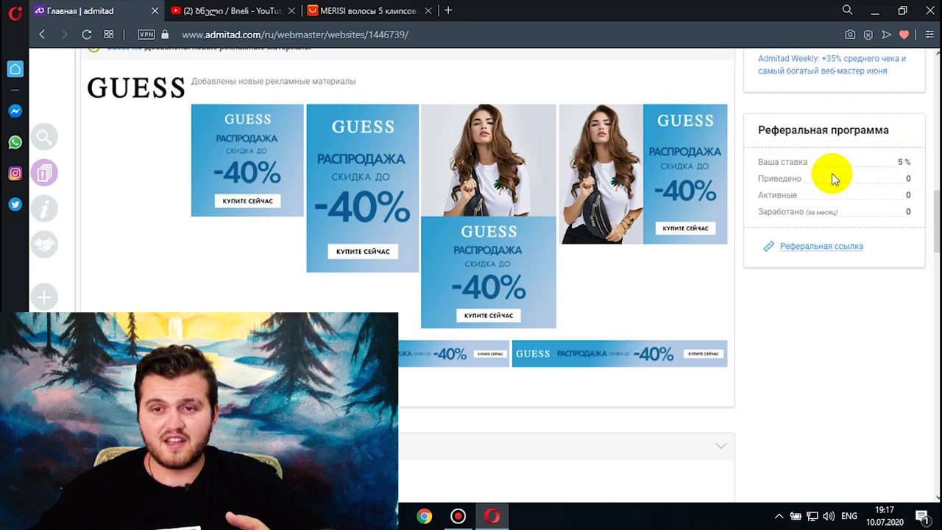
{"action": "left_click", "coordinate": [917, 196]}
{"action": "double_click", "coordinate": [910, 195]}
{"action": "left_click", "coordinate": [906, 215]}
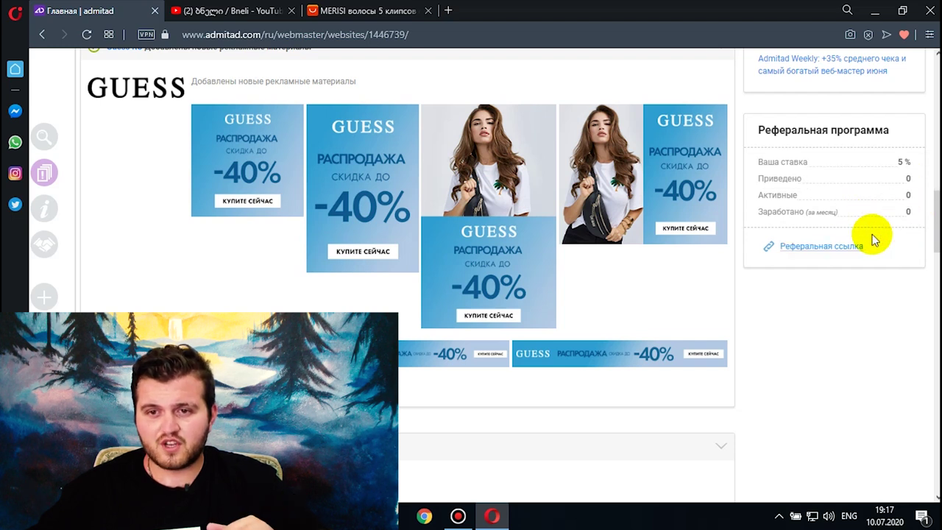
- Open the account's referral link, copy the full URL and close the dialog
{"action": "left_click", "coordinate": [822, 246]}
{"action": "left_click", "coordinate": [510, 290]}
{"action": "left_click_drag", "start_coordinate": [545, 289], "coordinate": [330, 295]}
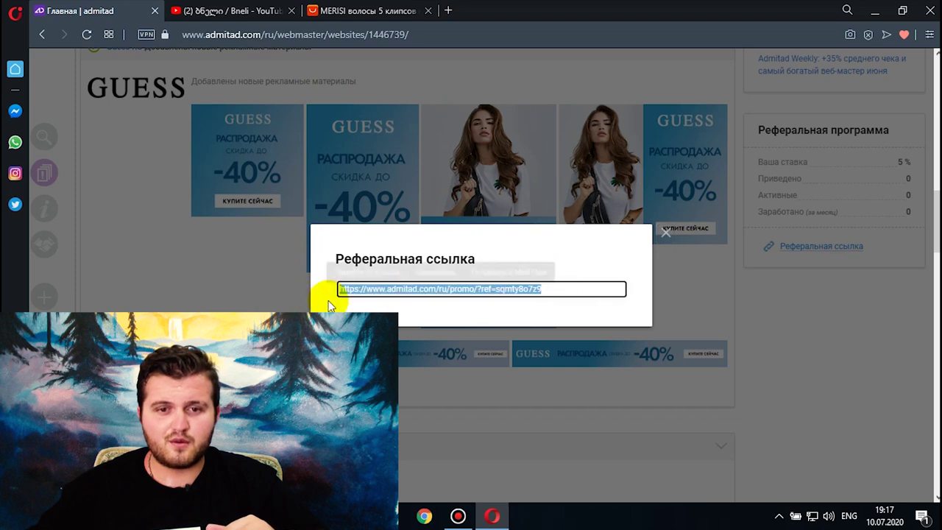
{"action": "right_click", "coordinate": [457, 294]}
{"action": "left_click", "coordinate": [520, 348]}
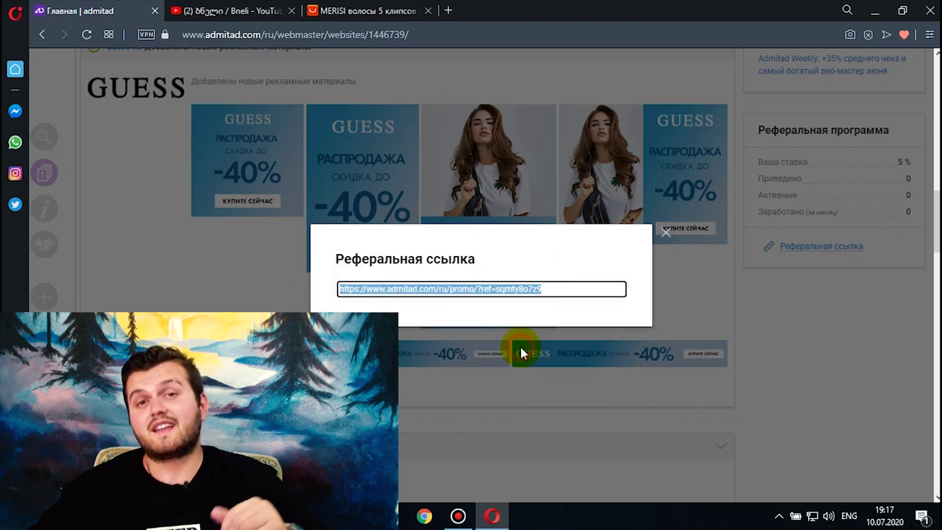
{"action": "left_click", "coordinate": [662, 236]}
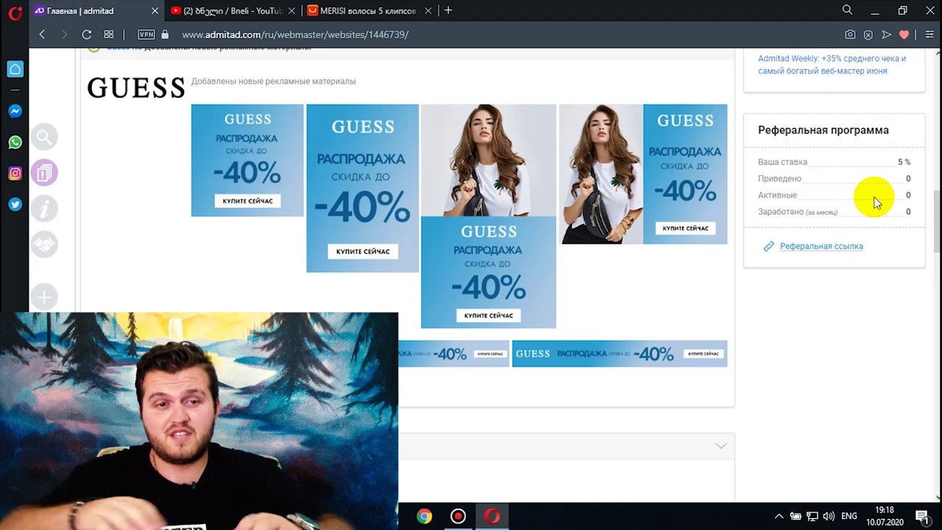
{"action": "scroll", "coordinate": [610, 190], "scroll_direction": "up", "scroll_amount": 10}
{"action": "scroll", "coordinate": [572, 209], "scroll_direction": "up", "scroll_amount": 3}
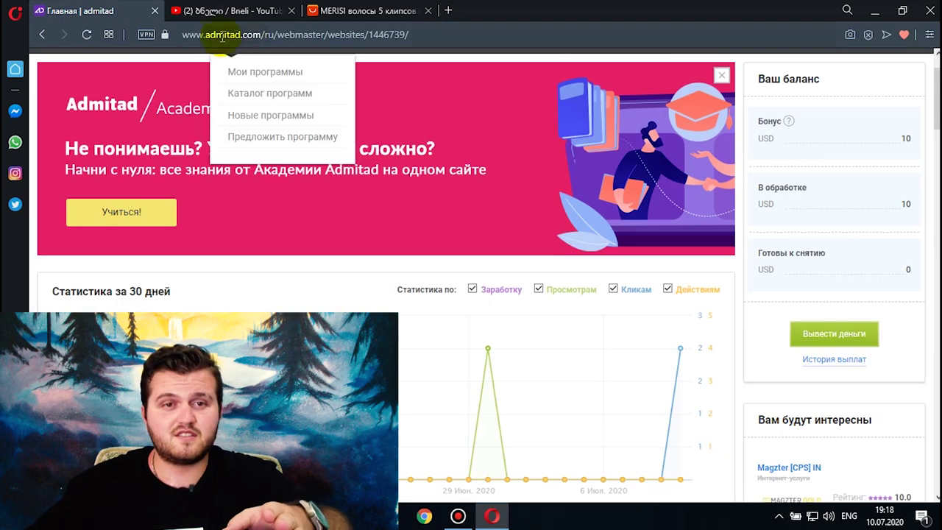
{"action": "scroll", "coordinate": [589, 218], "scroll_direction": "down", "scroll_amount": 5}
{"action": "scroll", "coordinate": [590, 223], "scroll_direction": "down", "scroll_amount": 10}
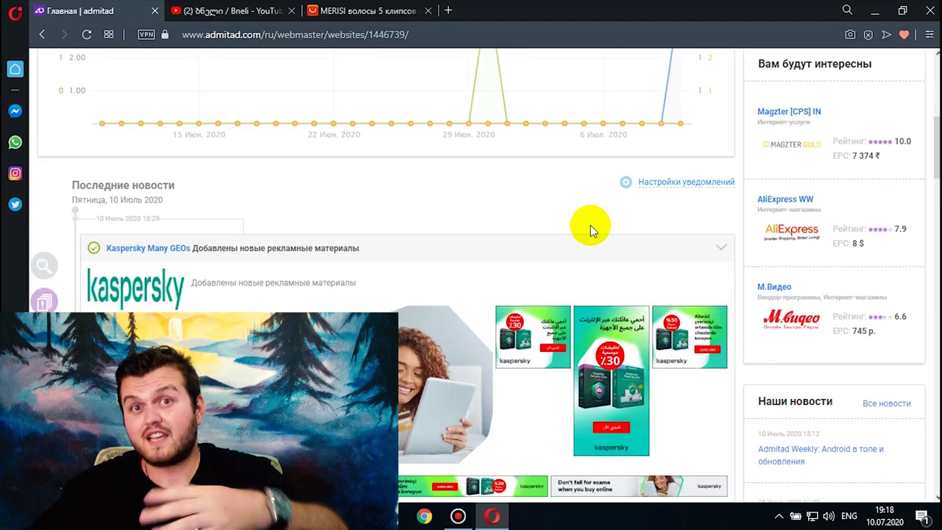
{"action": "scroll", "coordinate": [593, 228], "scroll_direction": "up", "scroll_amount": 2}
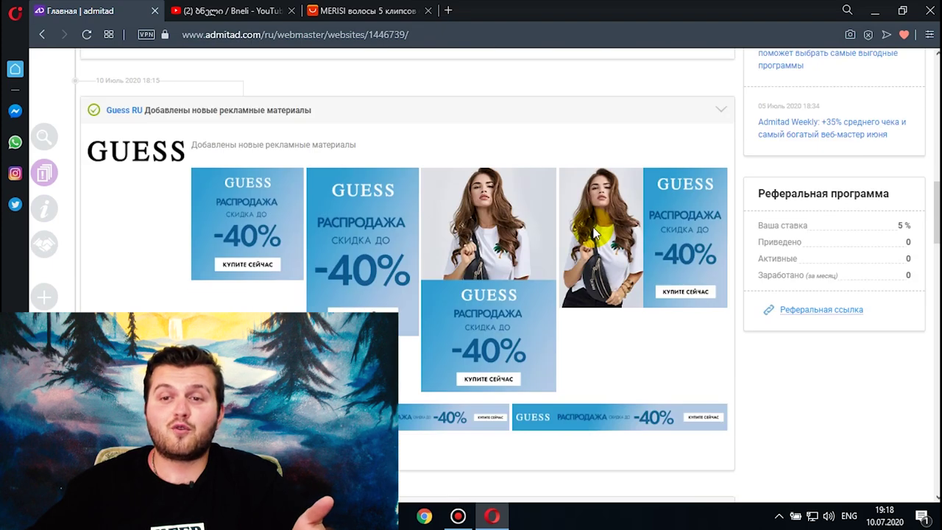
{"action": "scroll", "coordinate": [593, 230], "scroll_direction": "down", "scroll_amount": 1}
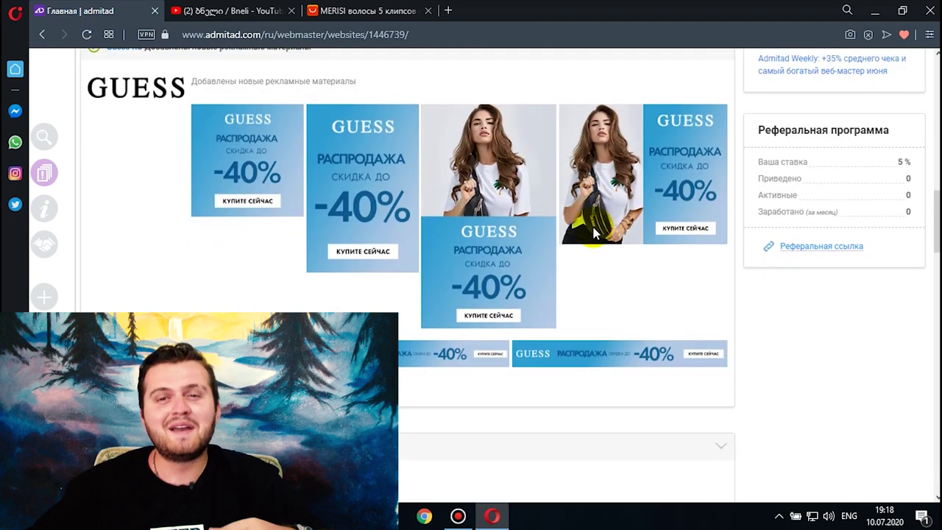